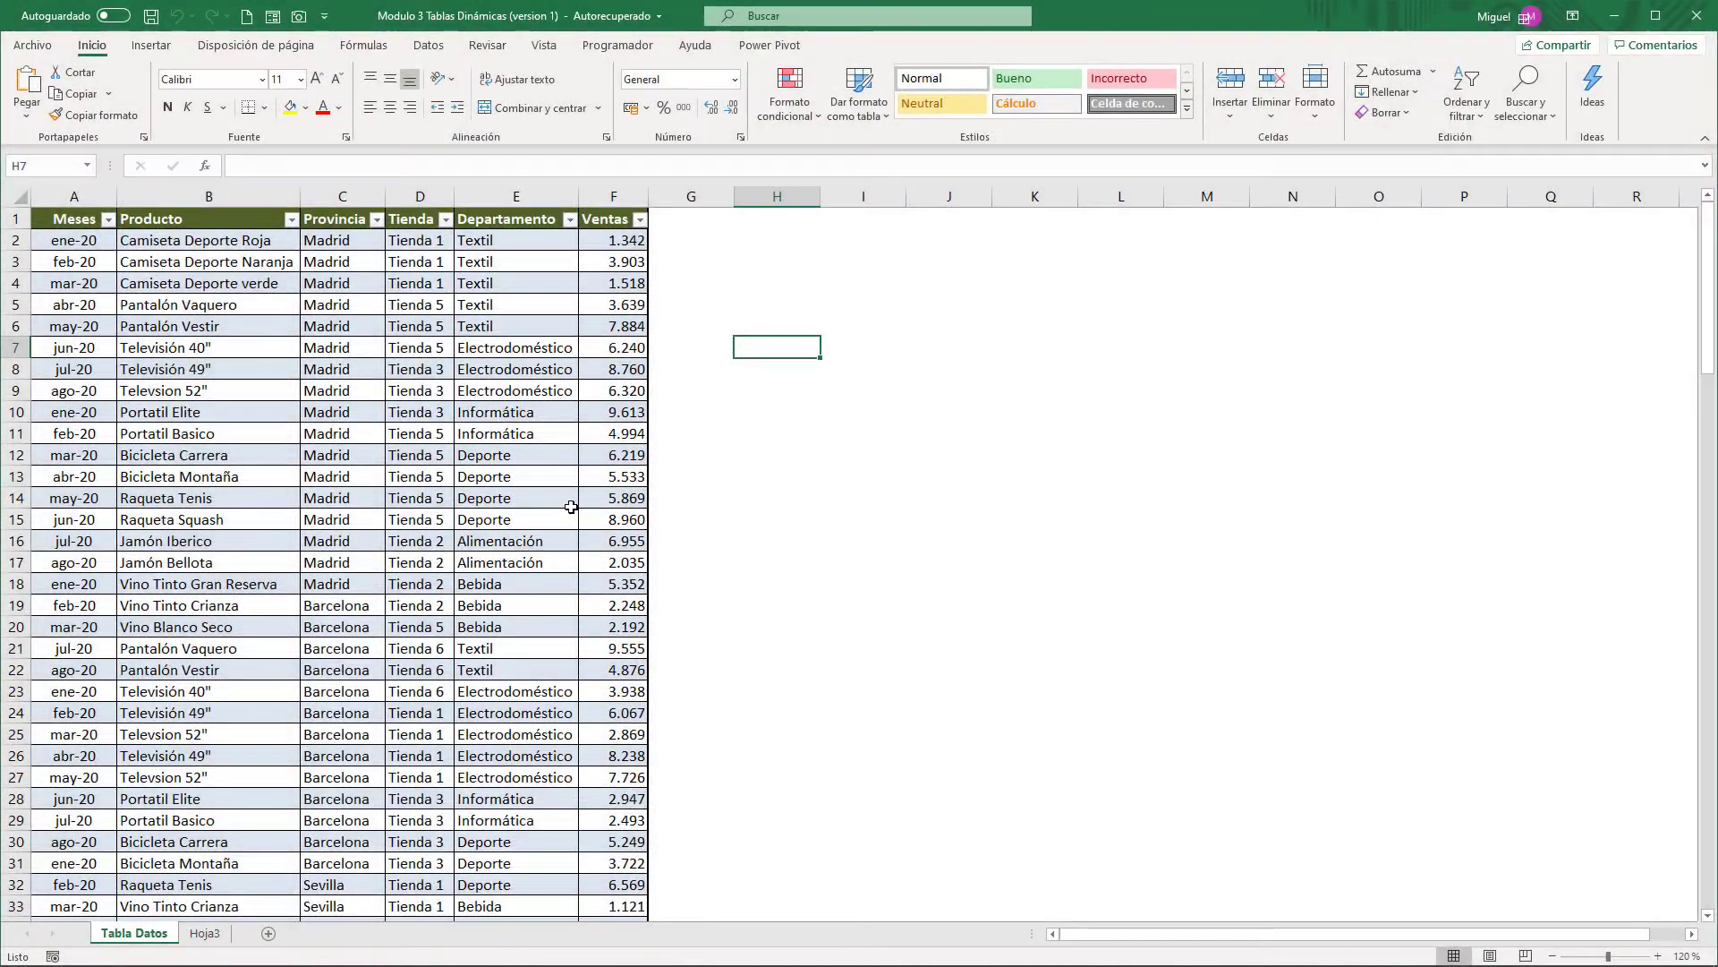
# Step: Insert the recommended clustered column pivot chart "Suma de Ventas por Provincia" from the sales table
pyautogui.click(555, 497)
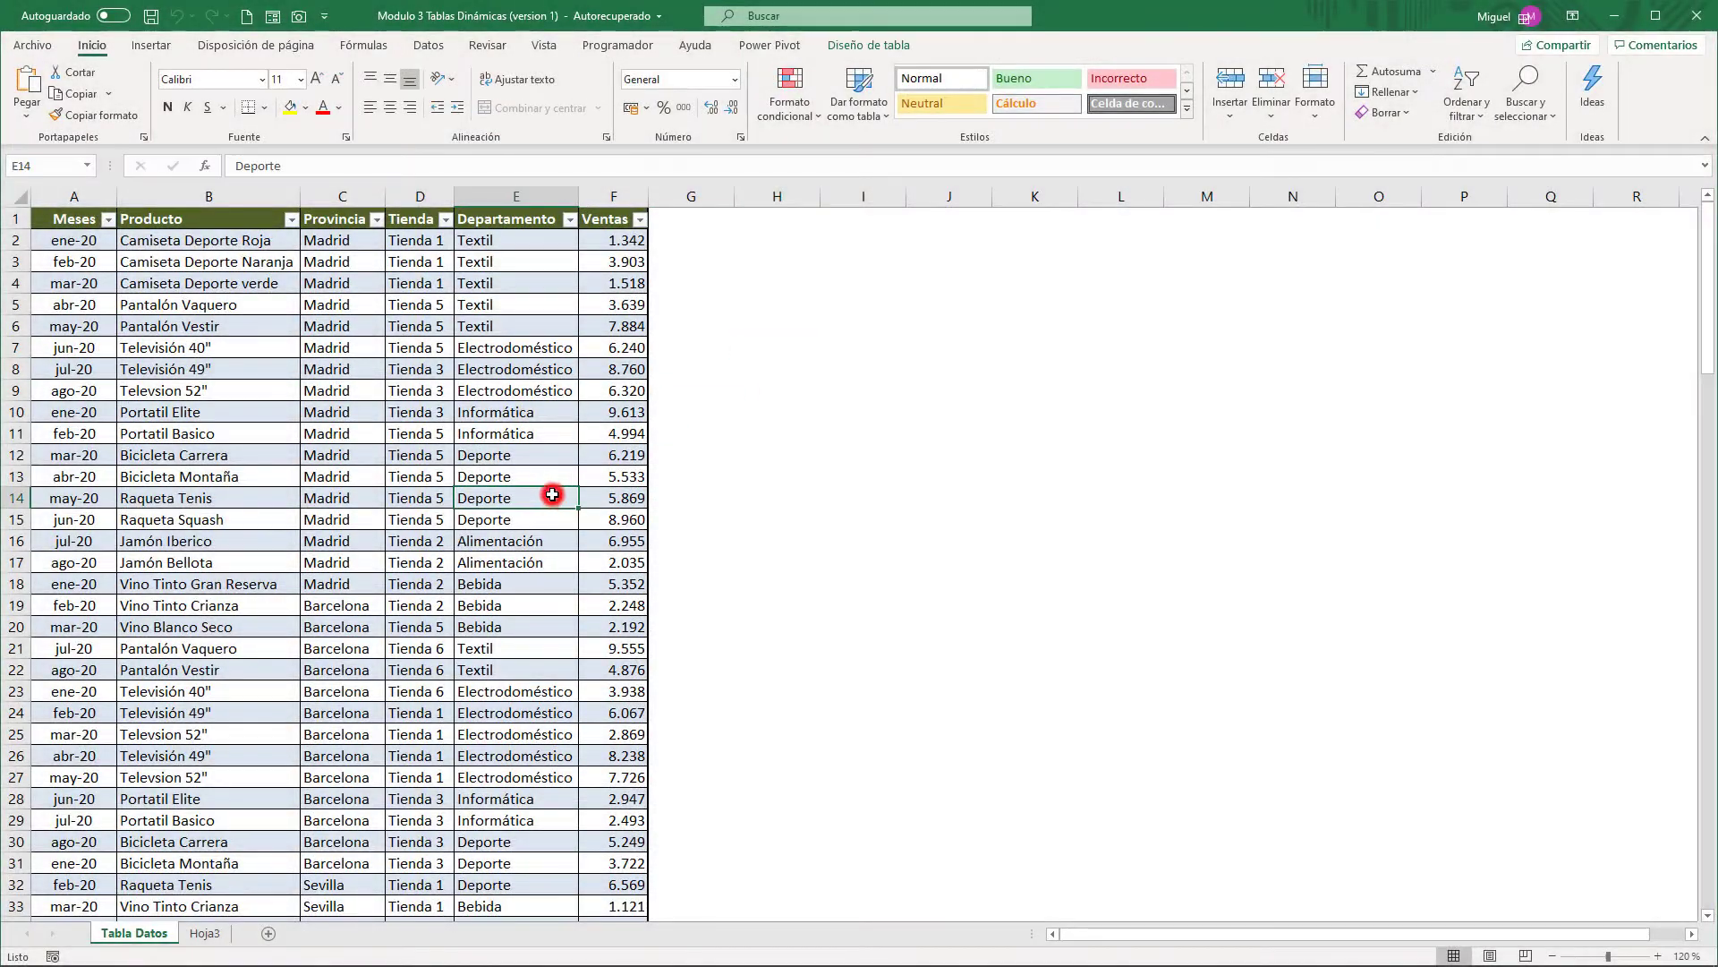
pyautogui.click(170, 48)
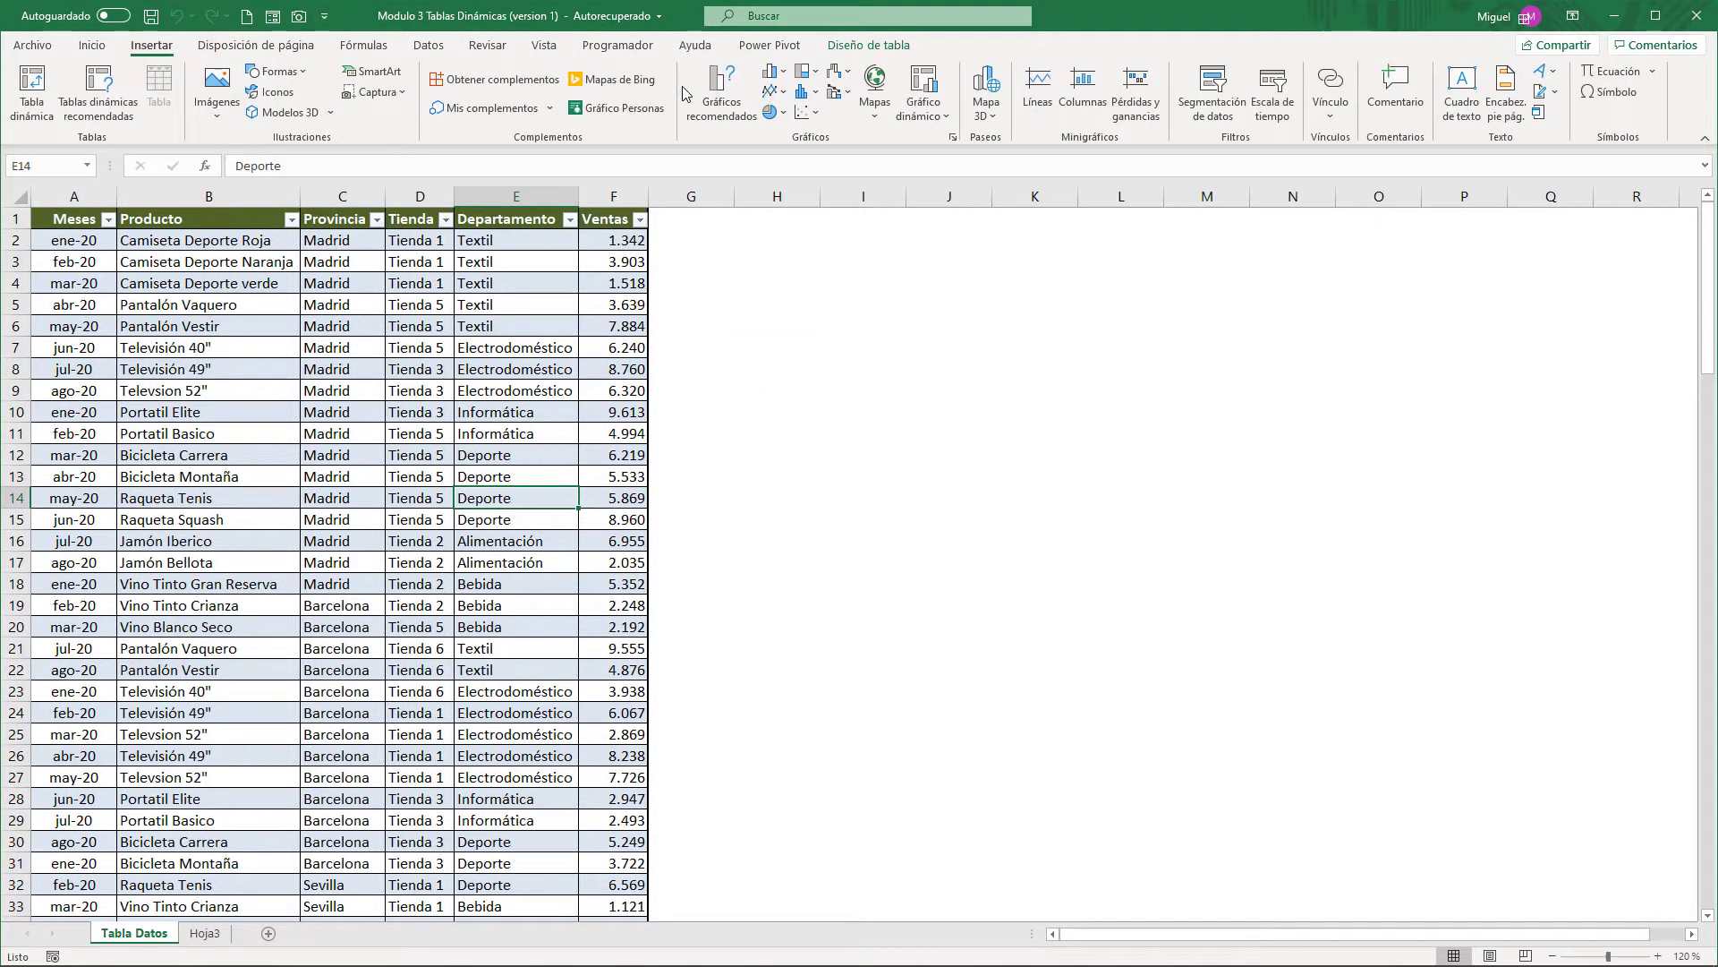
pyautogui.click(721, 89)
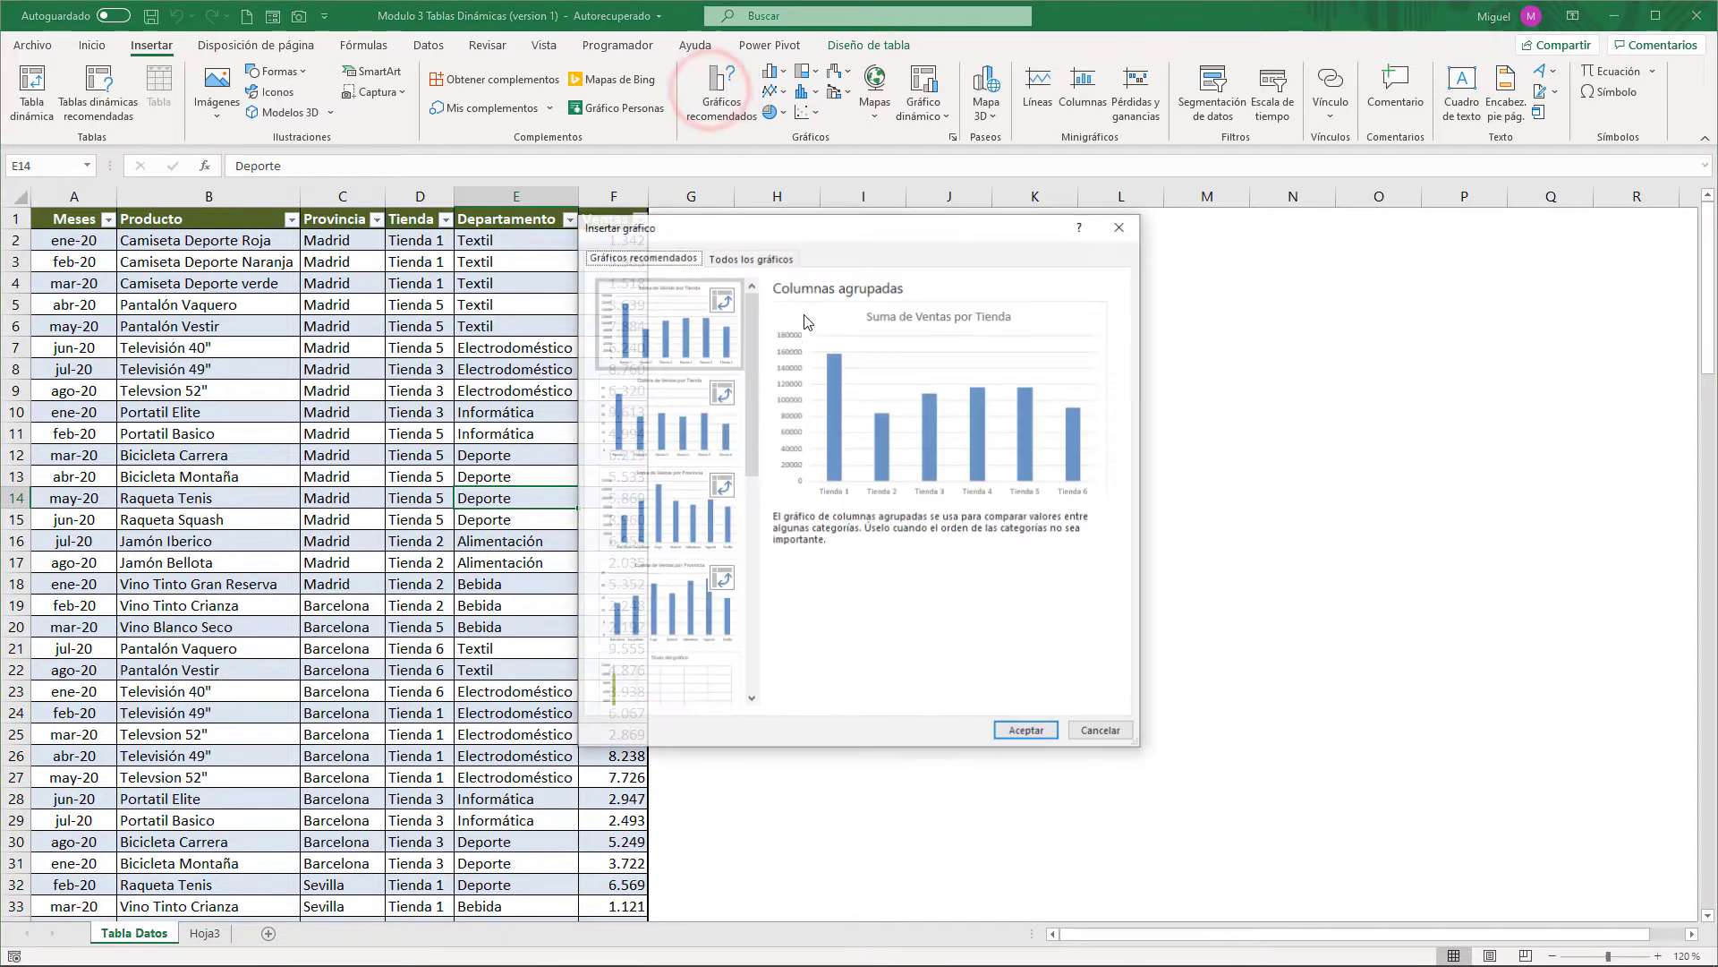
pyautogui.click(686, 509)
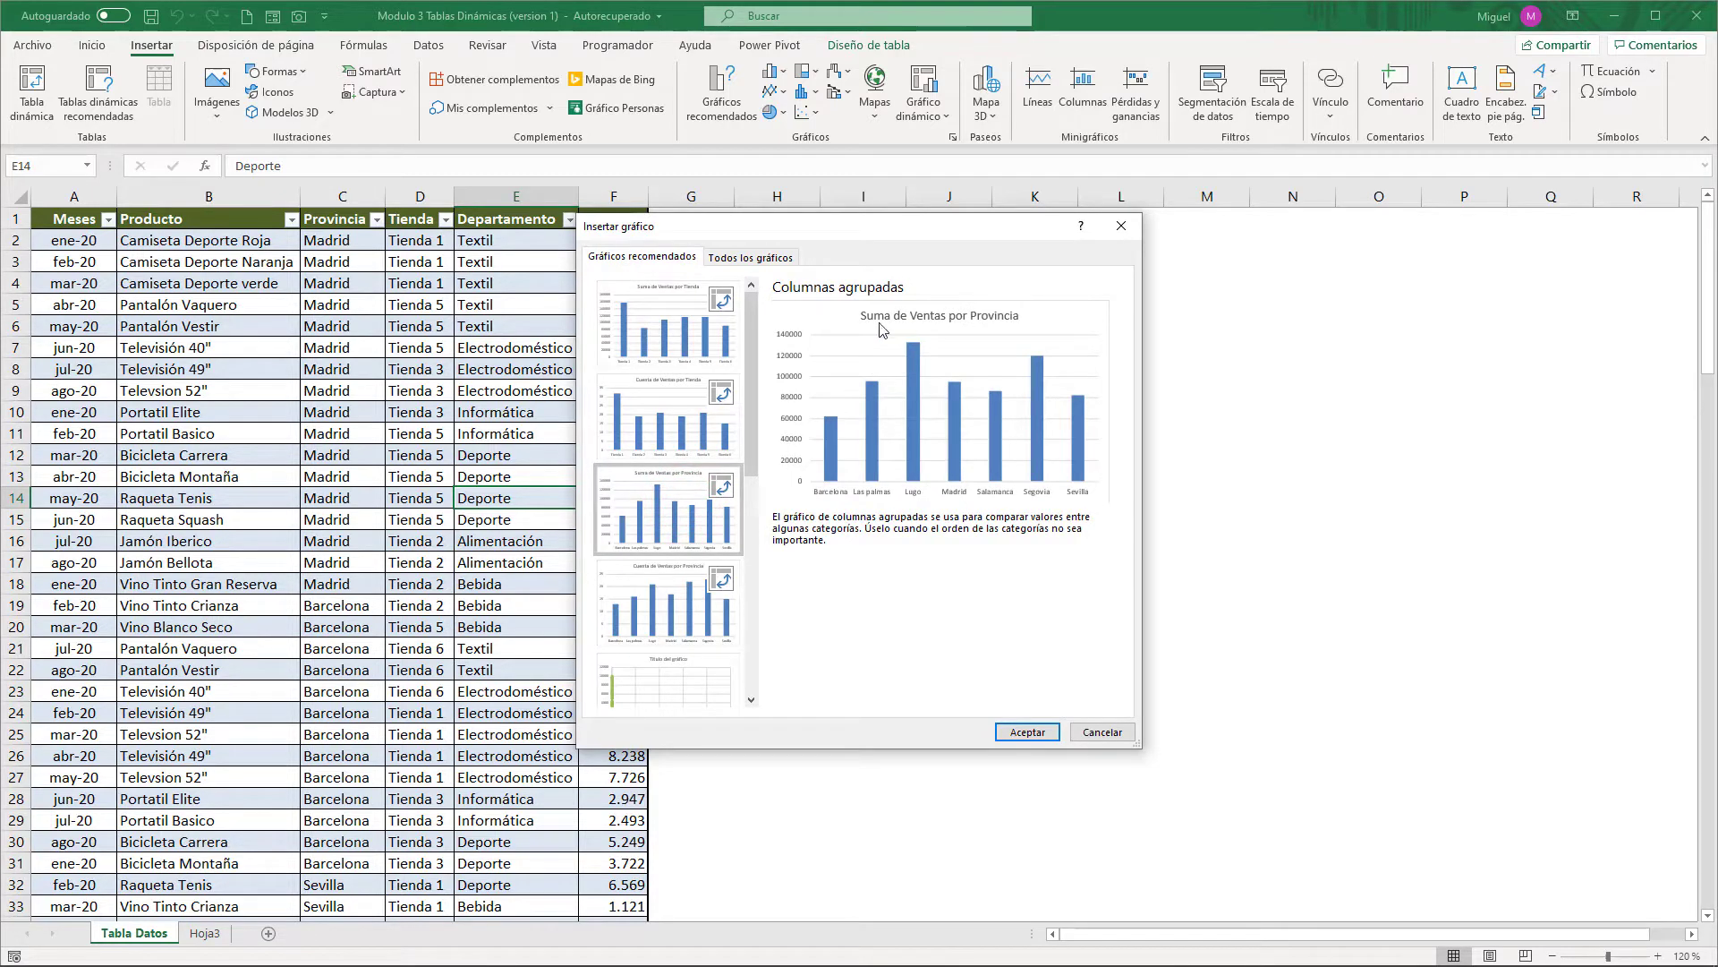
pyautogui.click(1027, 736)
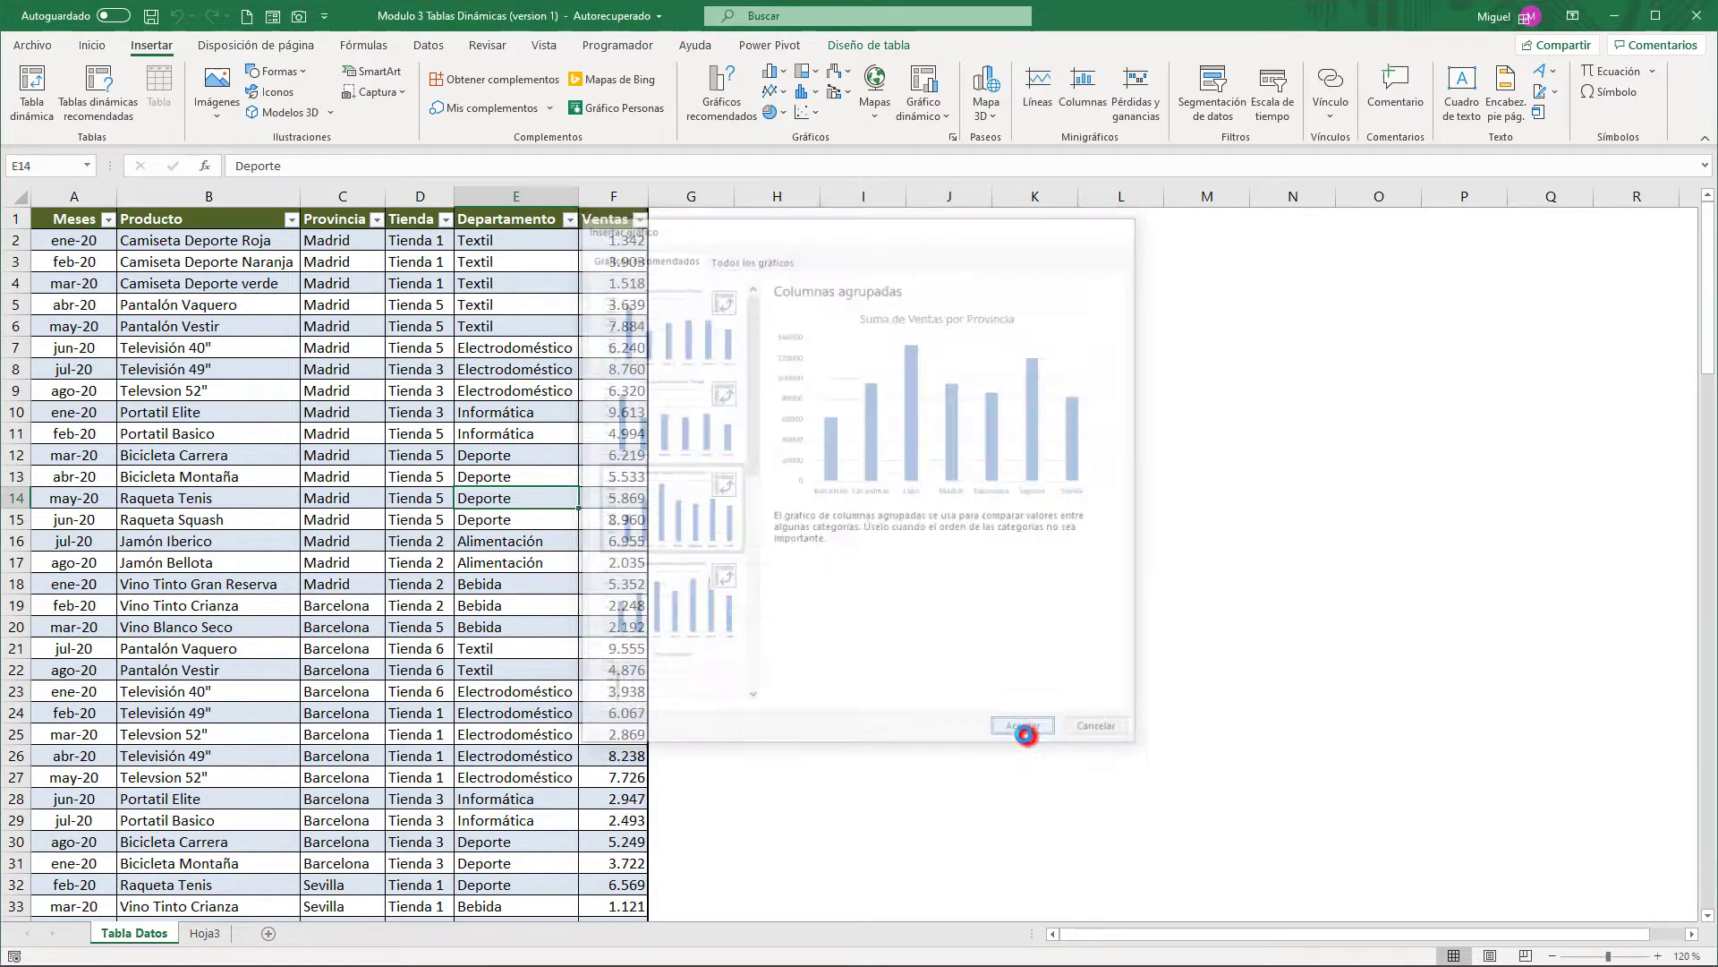
# Step: Place the chart beside the pivot table and enlarge it to about 23.3 cm wide and 13 cm high
pyautogui.moveTo(643, 444); pyautogui.dragTo(441, 307)
pyautogui.moveTo(713, 552); pyautogui.dragTo(1074, 734)
pyautogui.moveTo(439, 319); pyautogui.dragTo(418, 302)
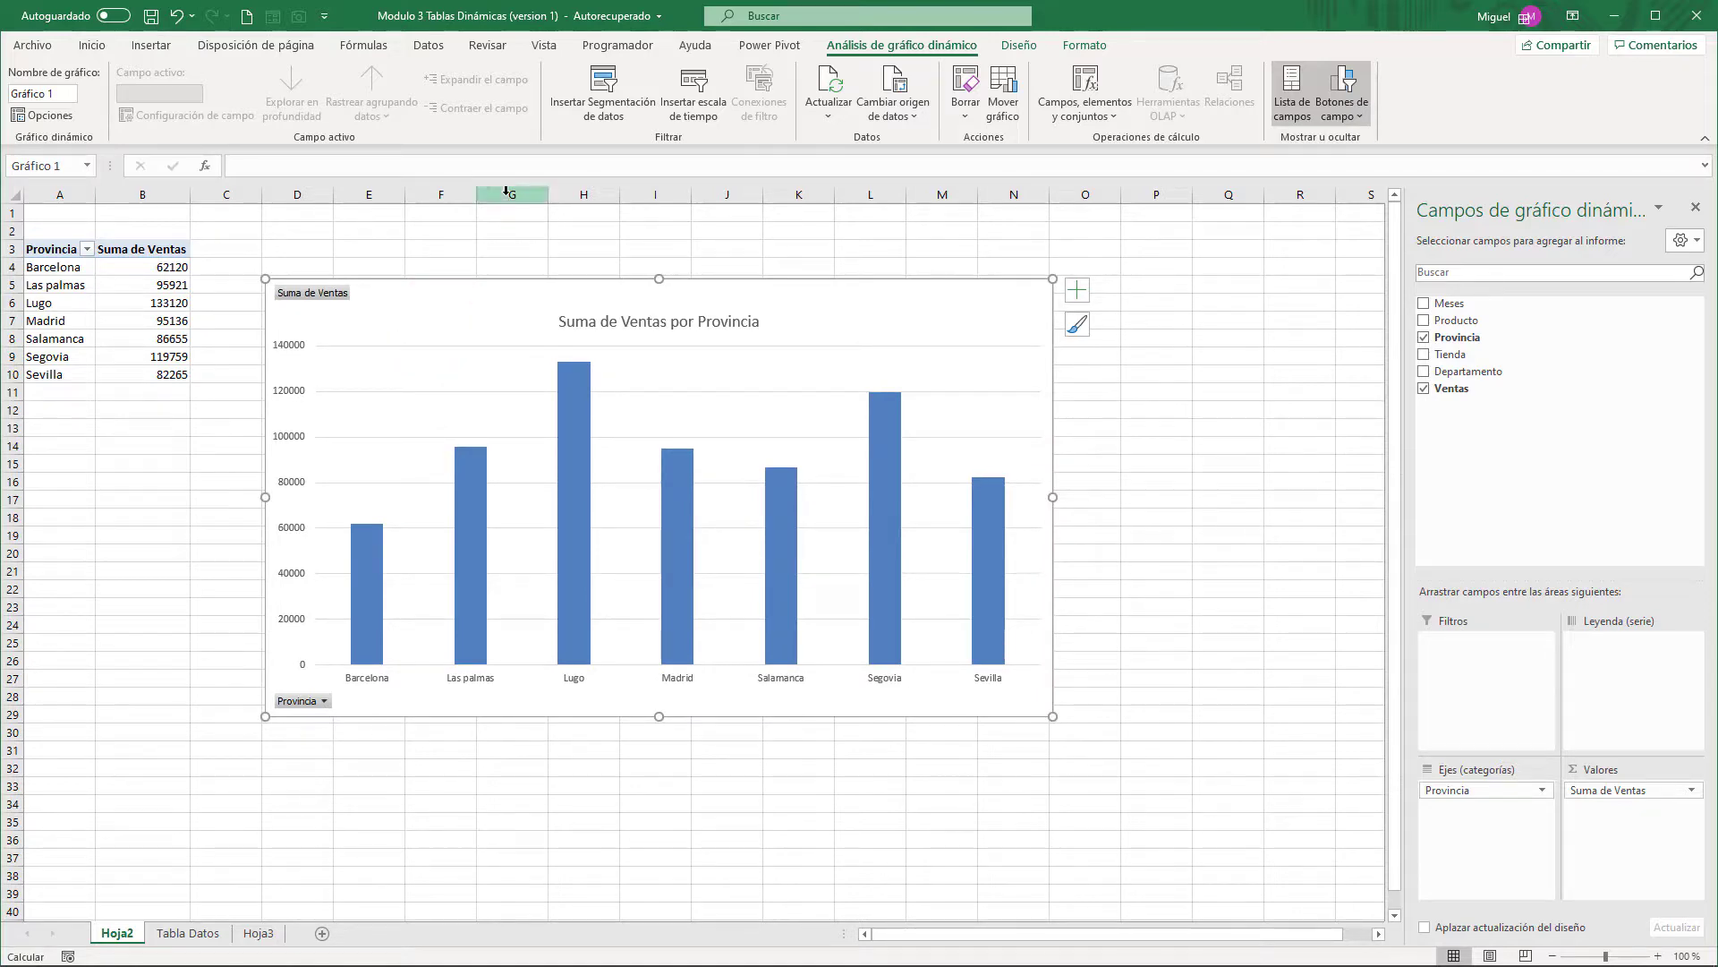
# Step: Insert six new columns at columns G to L, which run behind the chart
pyautogui.moveTo(506, 190); pyautogui.dragTo(828, 199)
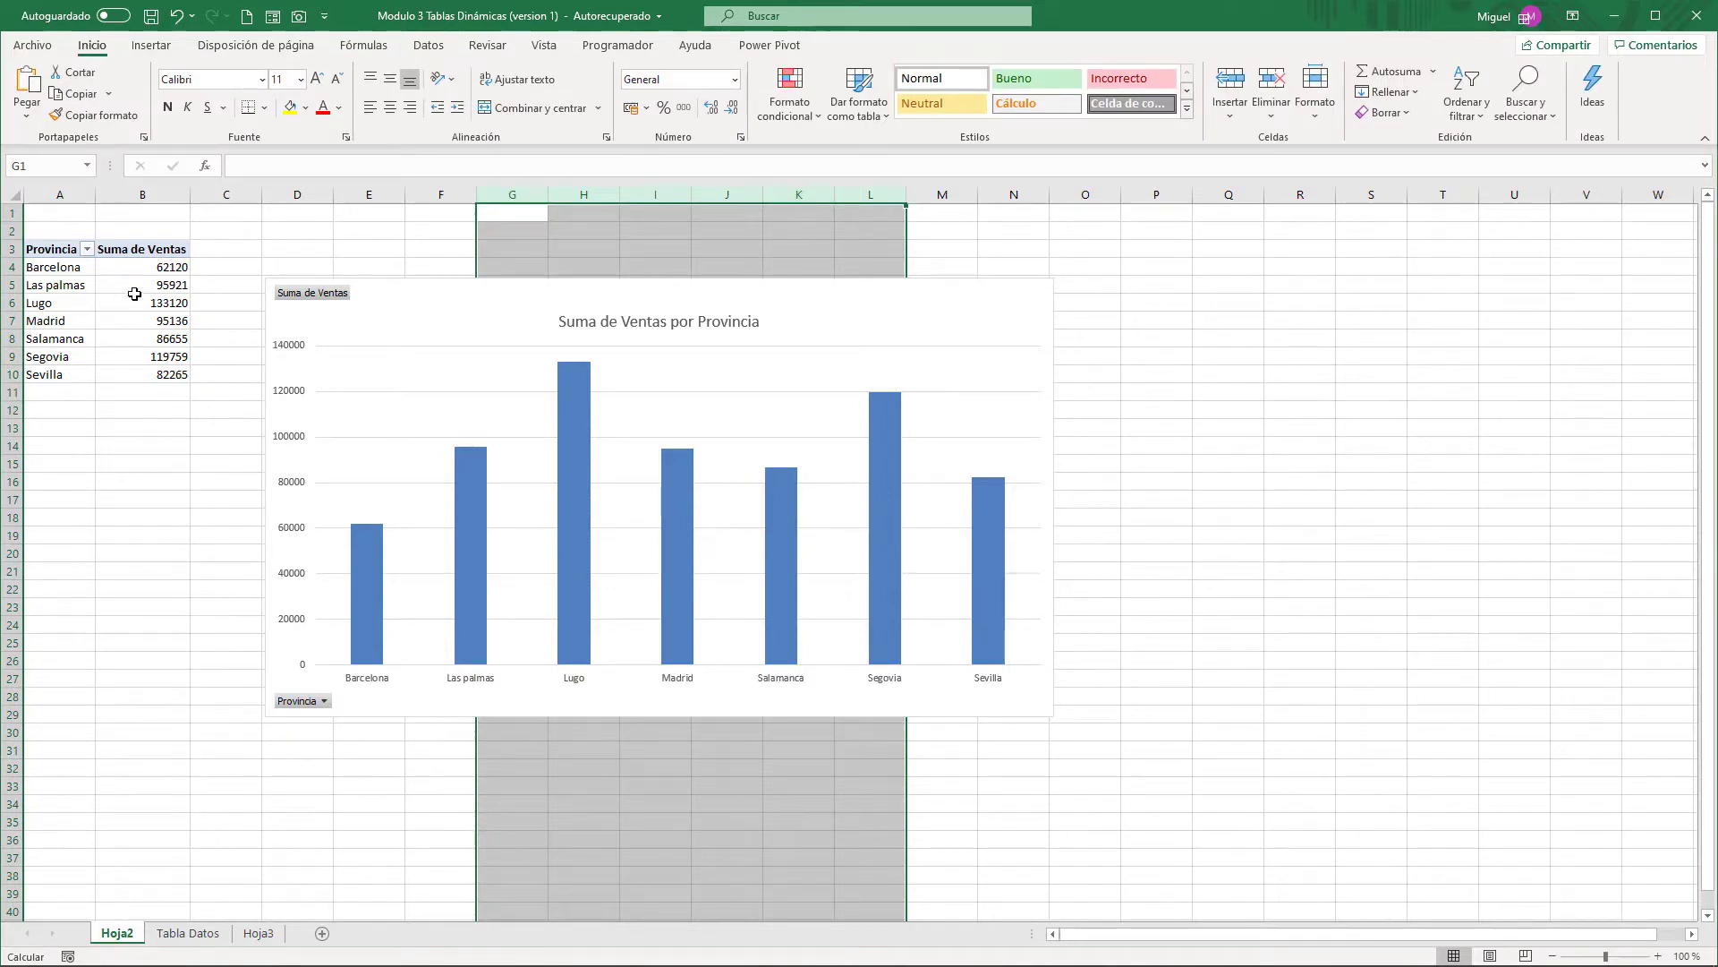
pyautogui.rightClick(729, 198)
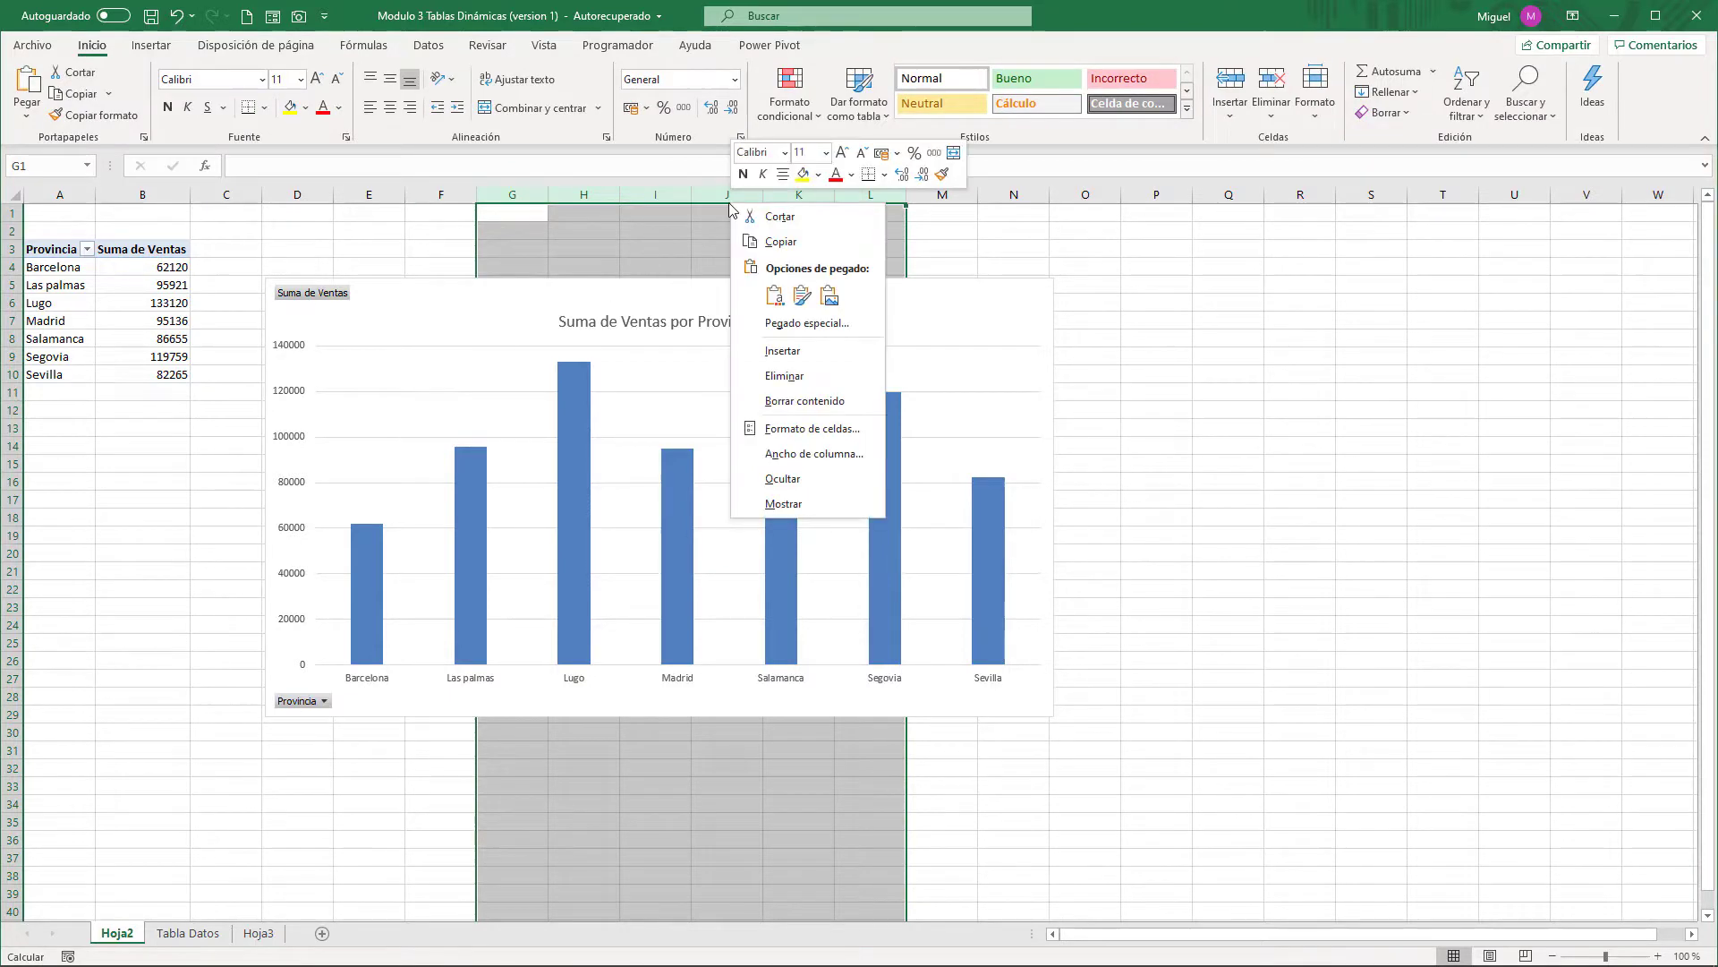
pyautogui.click(829, 353)
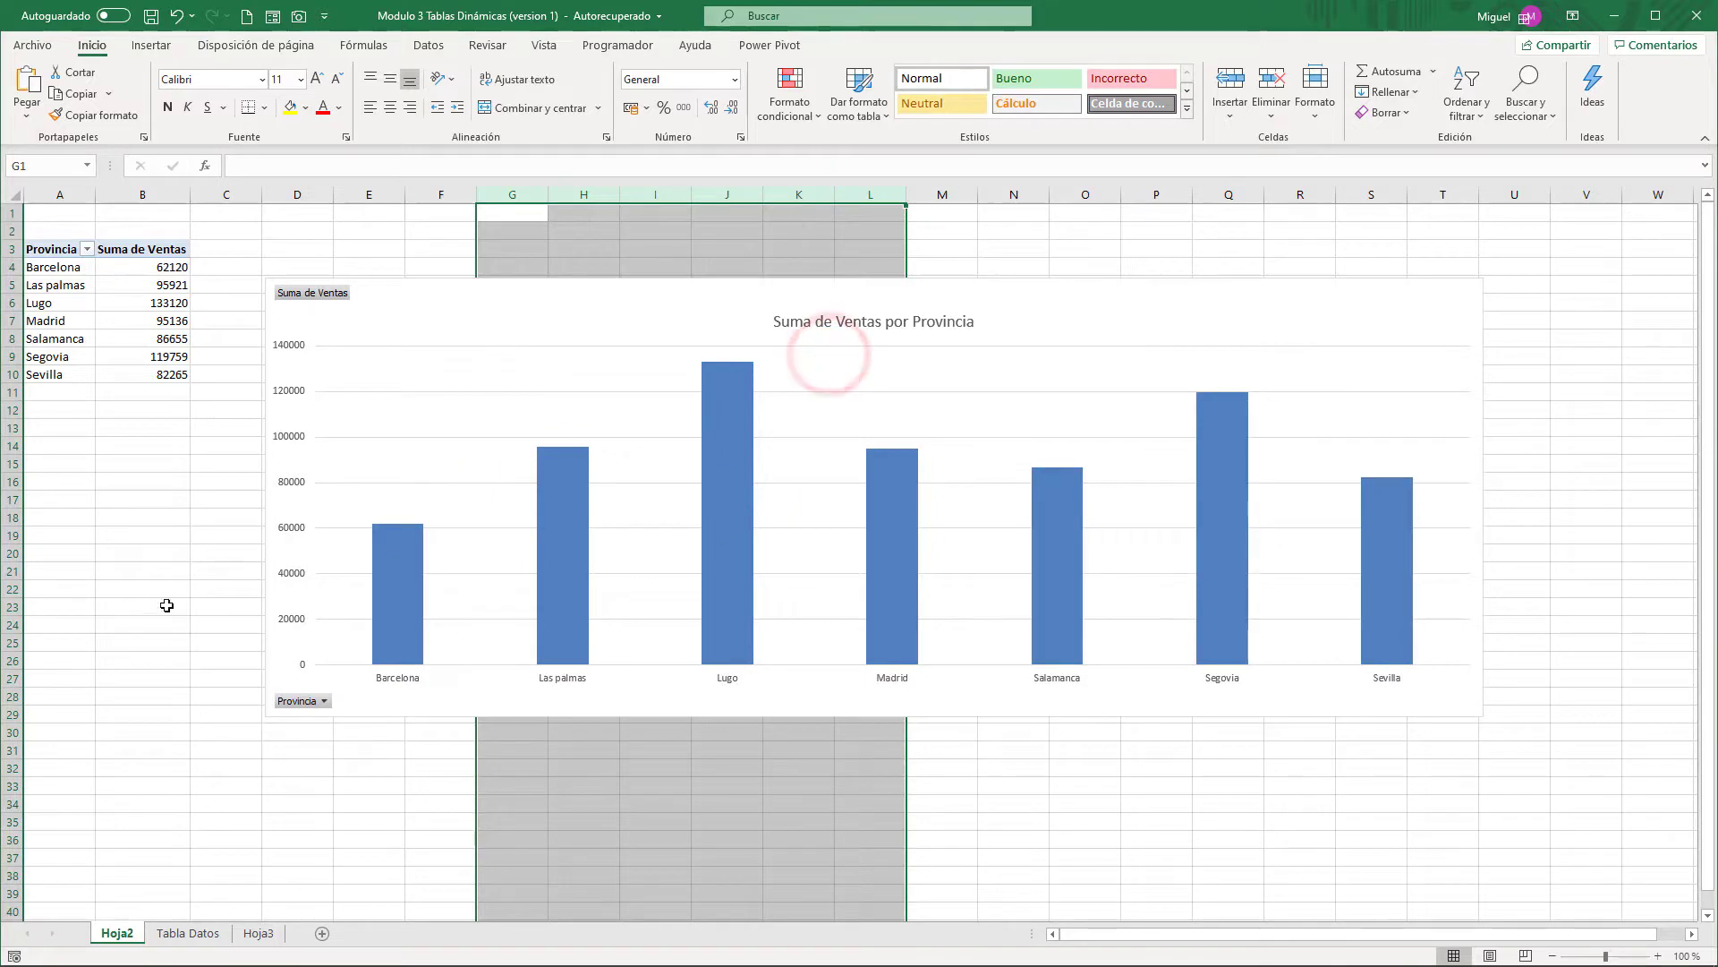
# Step: Delete rows 14 to 23 behind the chart and select the chart
pyautogui.moveTo(12, 445); pyautogui.dragTo(11, 591)
pyautogui.rightClick(12, 590)
pyautogui.click(73, 759)
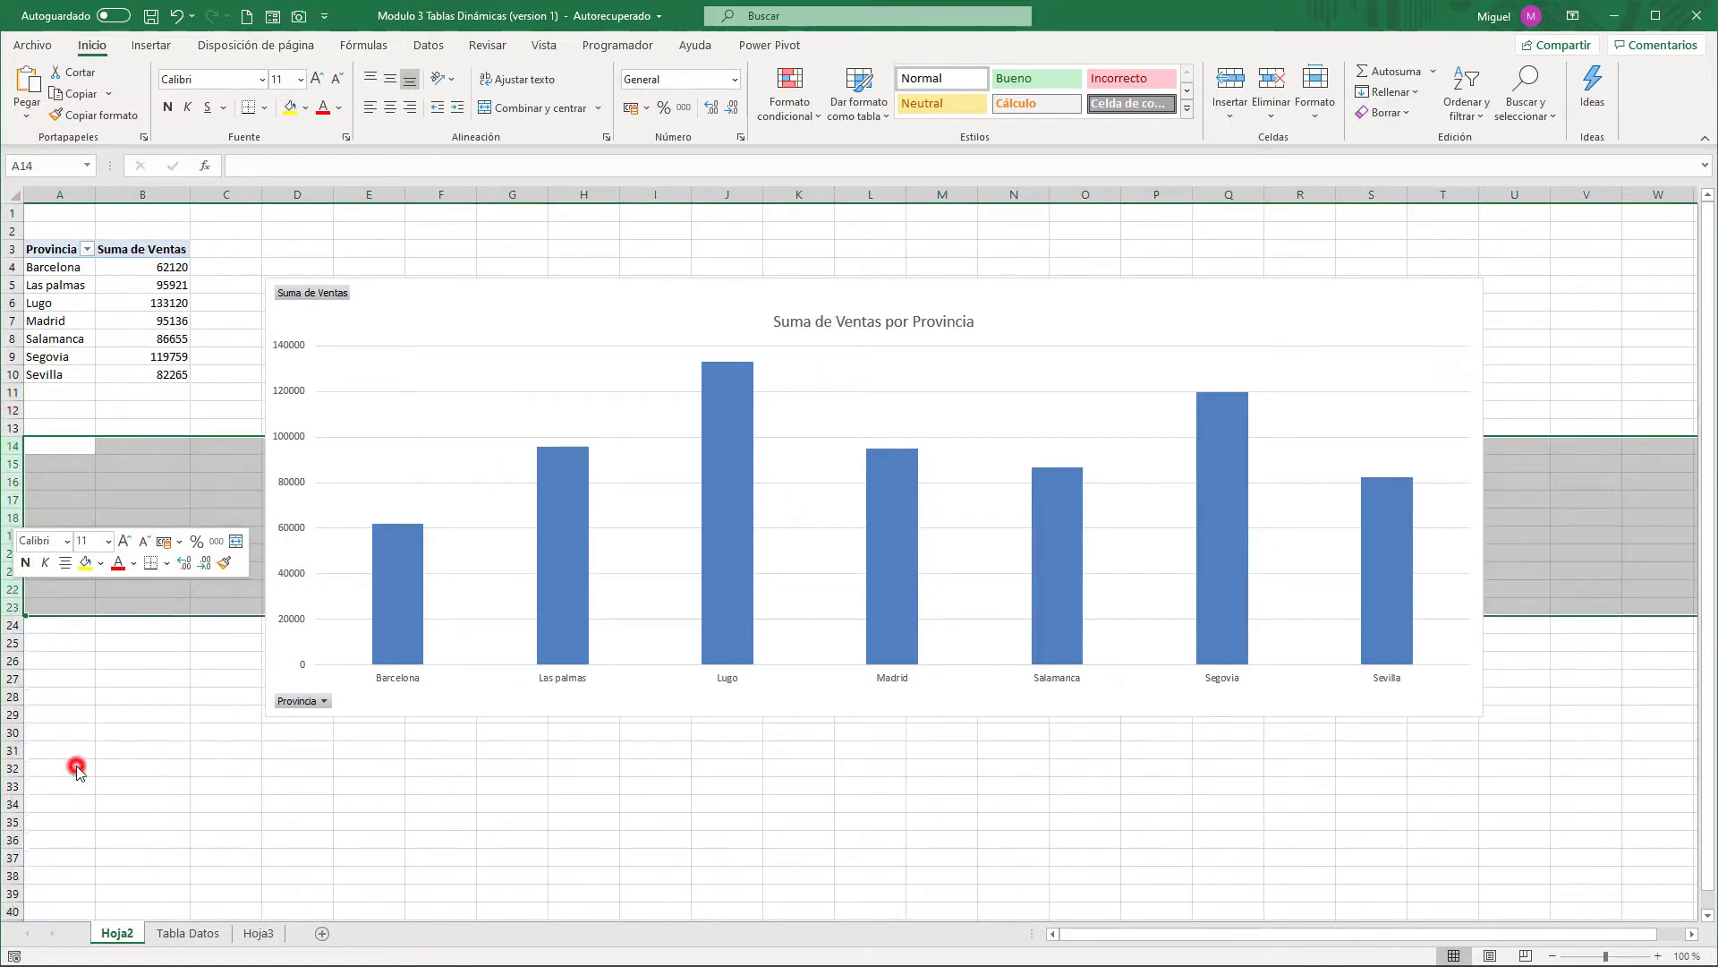
pyautogui.click(523, 295)
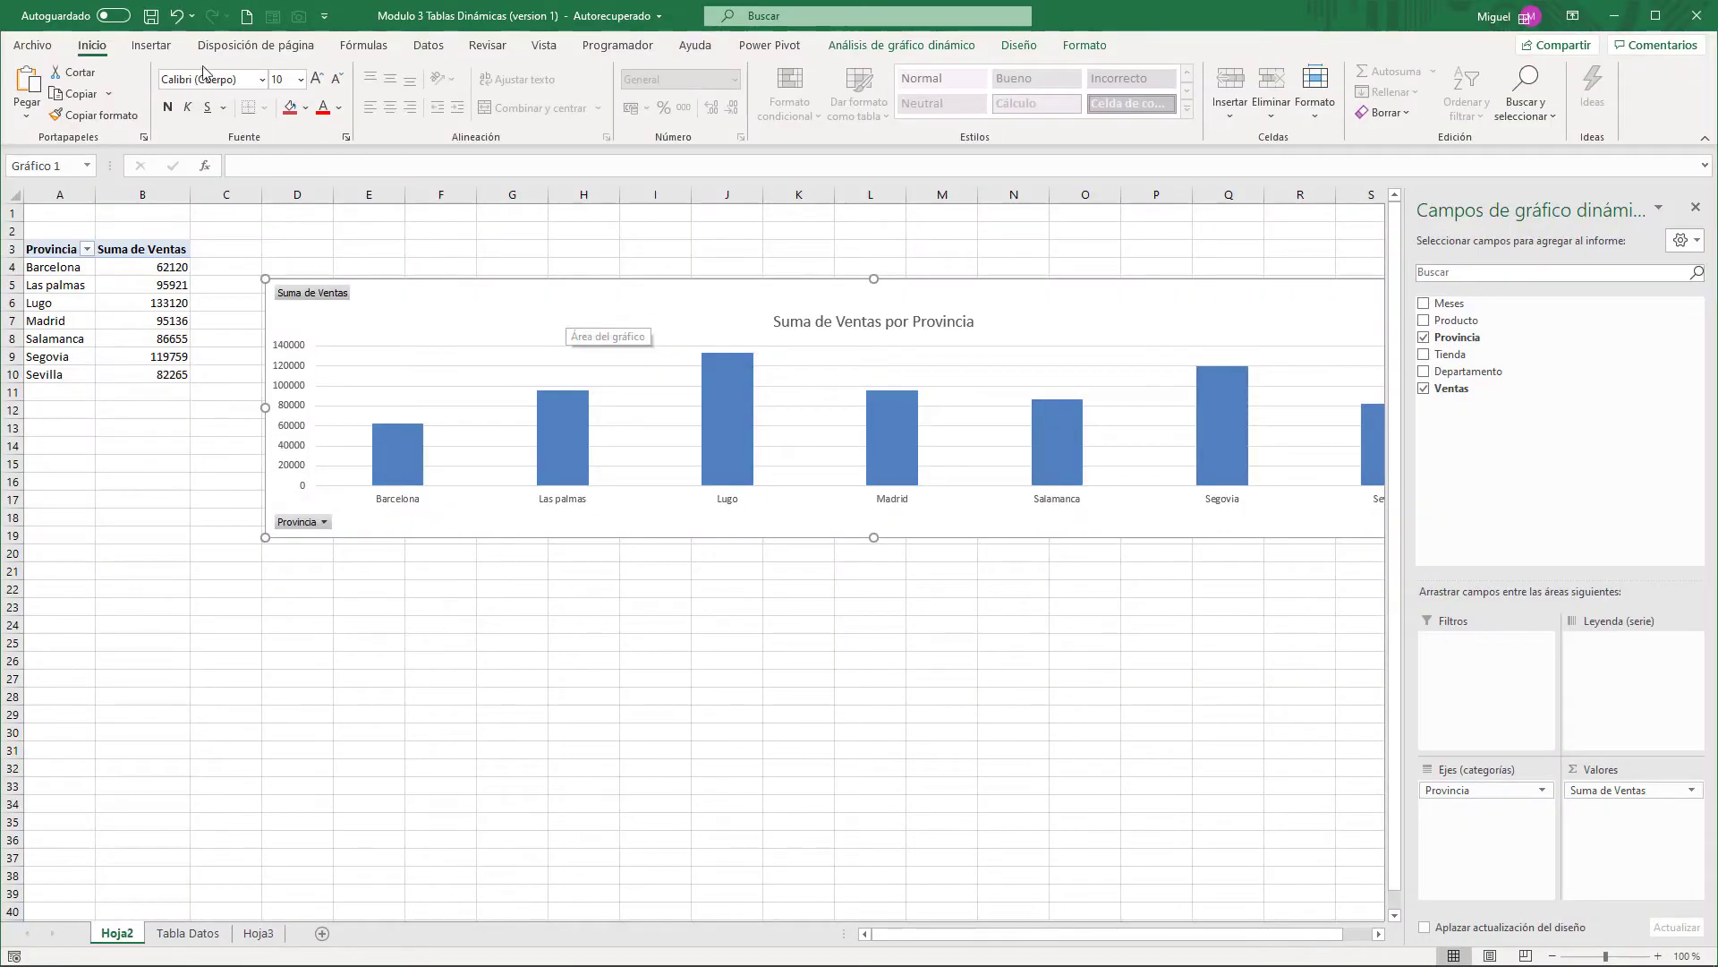
# Step: Undo the row deletion and the column insertion
pyautogui.click(176, 16)
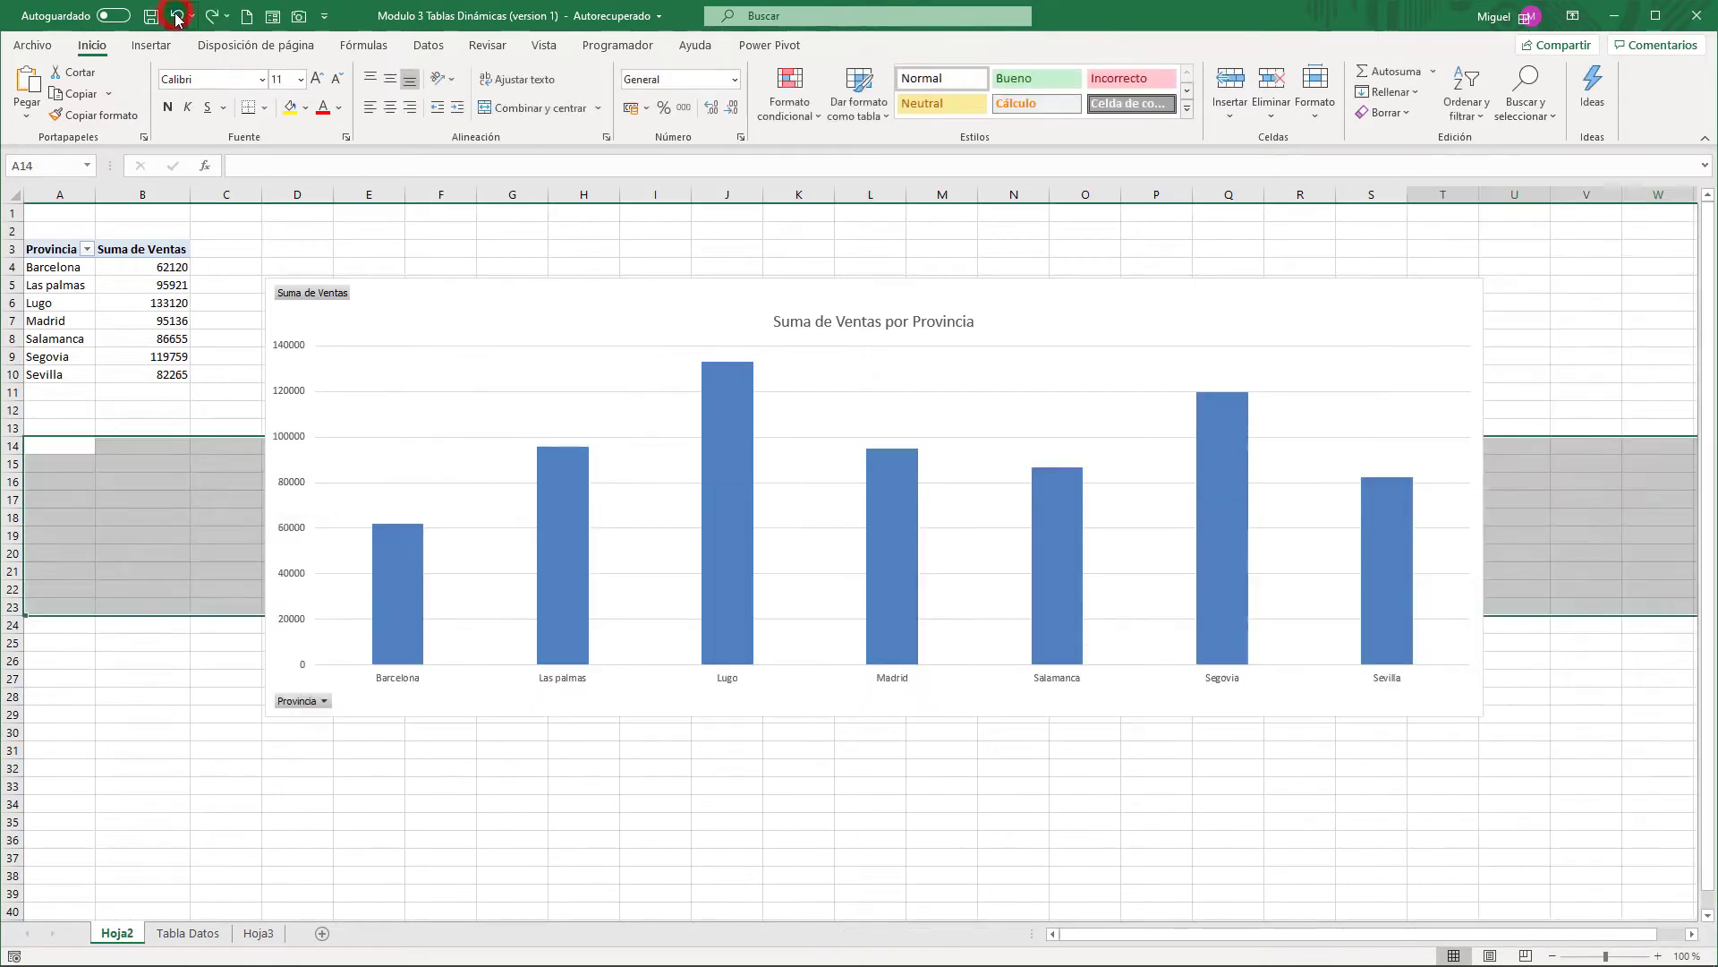
pyautogui.click(176, 16)
pyautogui.click(1078, 266)
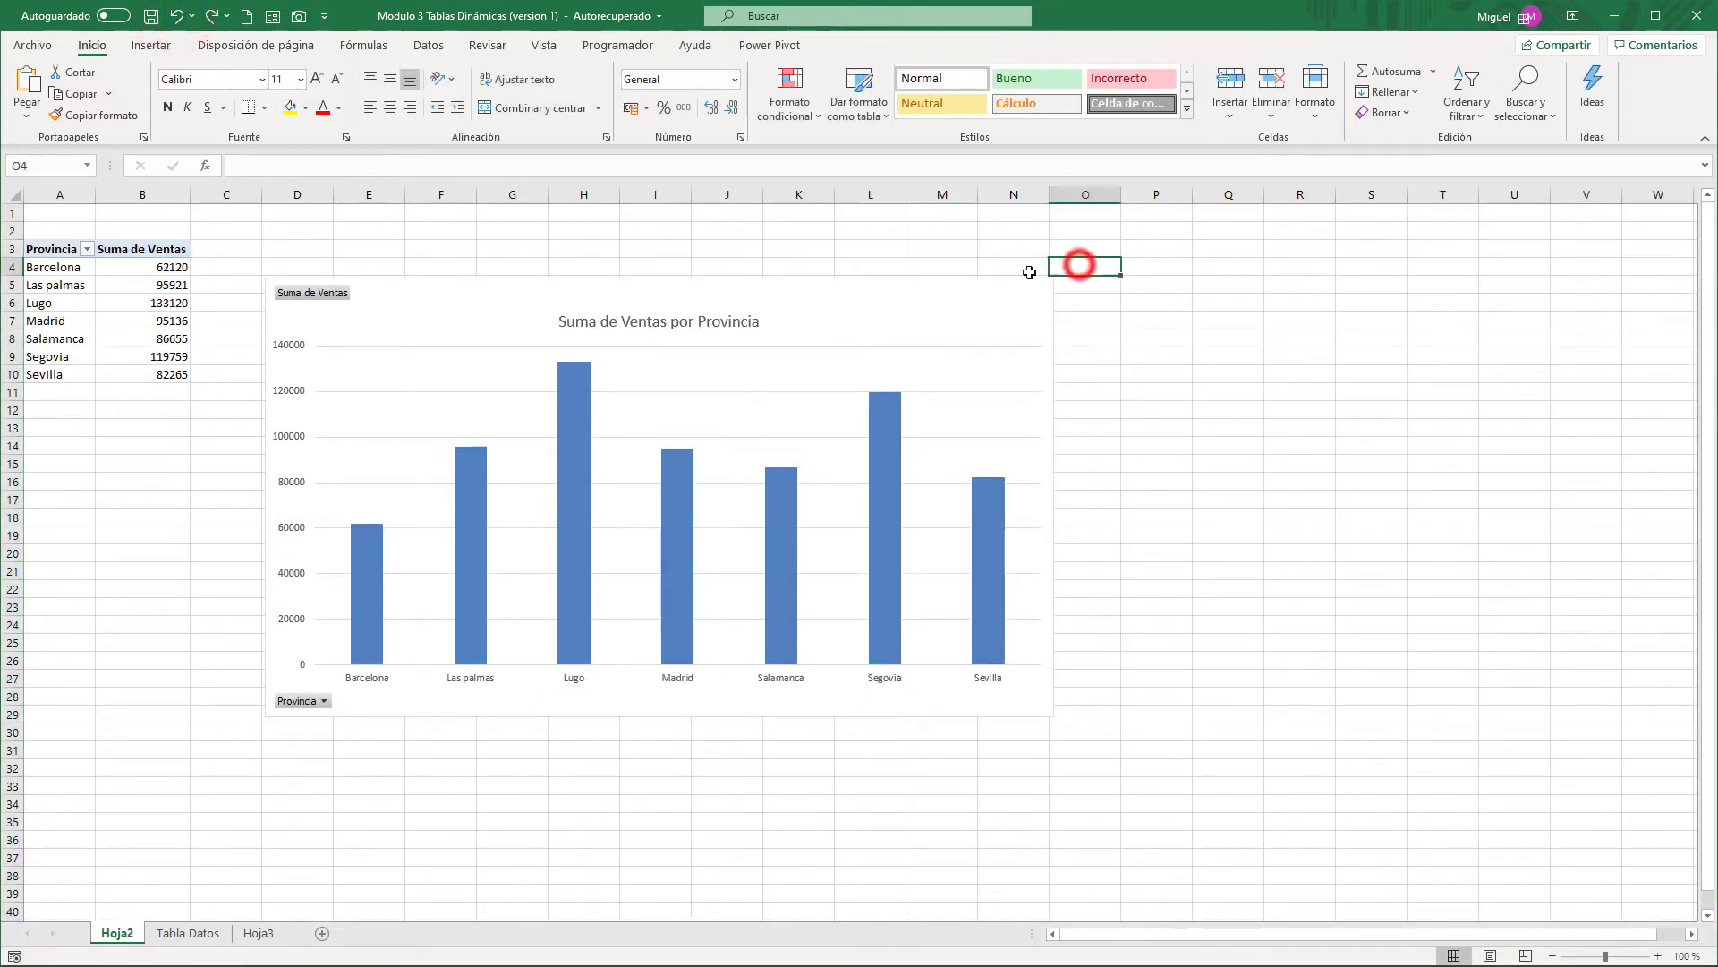
# Step: In the chart area format properties, set the chart to "No mover ni cambiar tamaño con celdas"
pyautogui.click(493, 293)
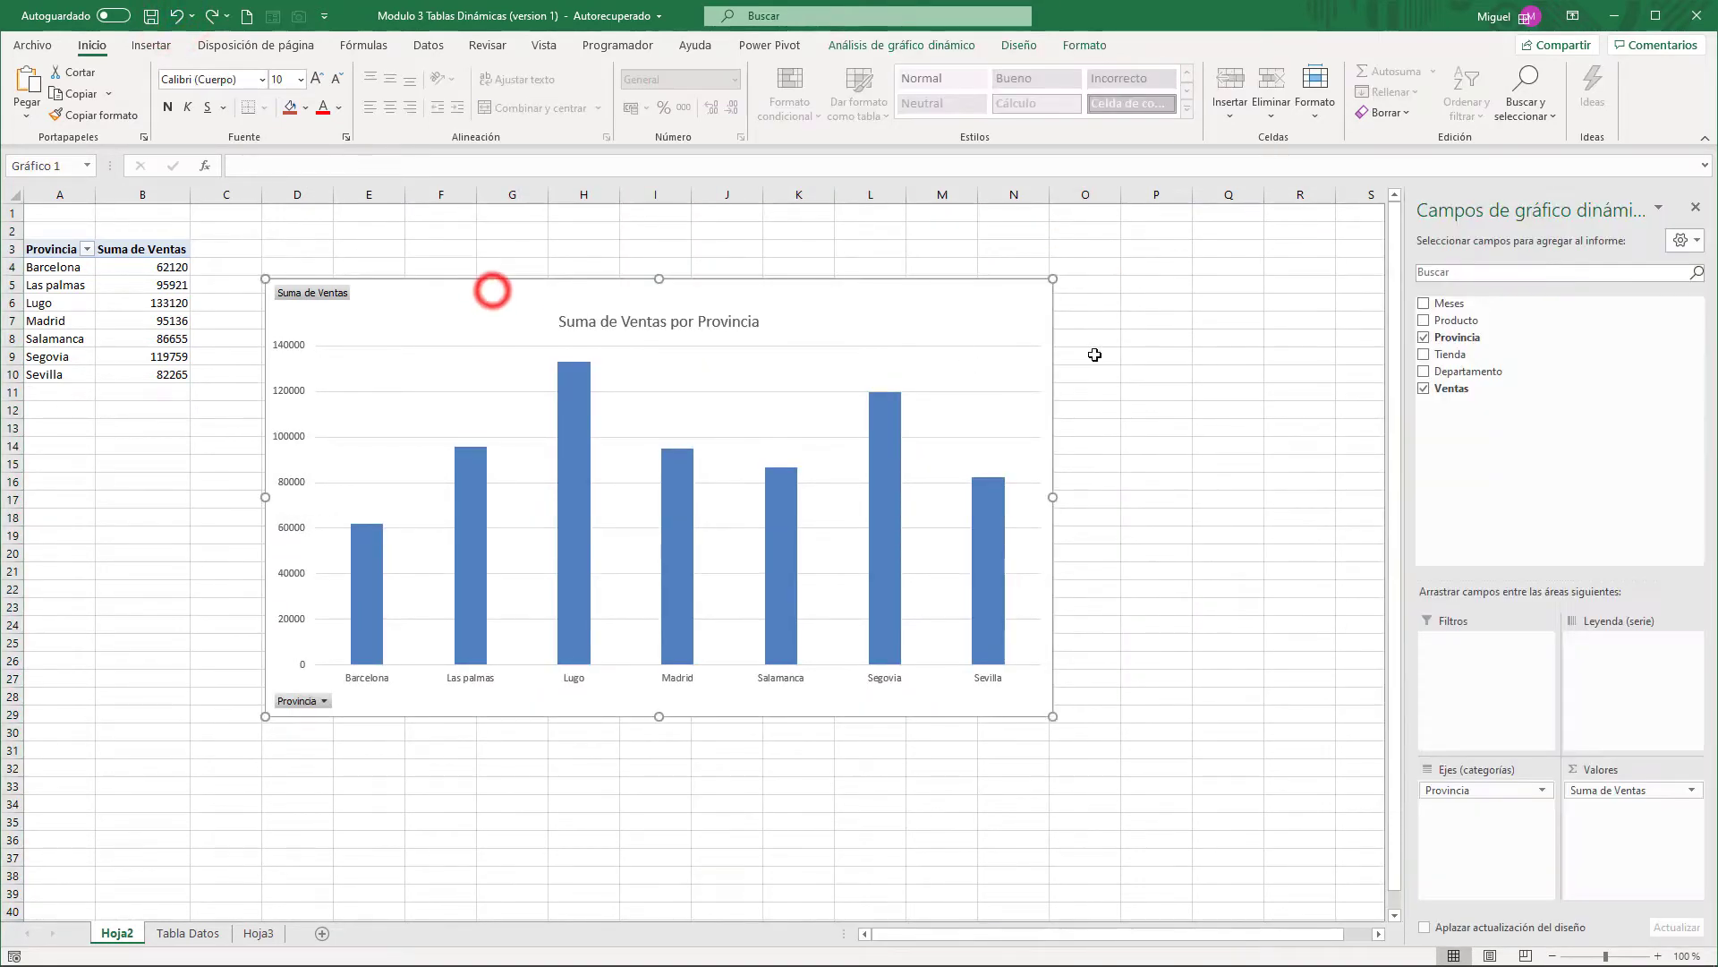
pyautogui.rightClick(990, 307)
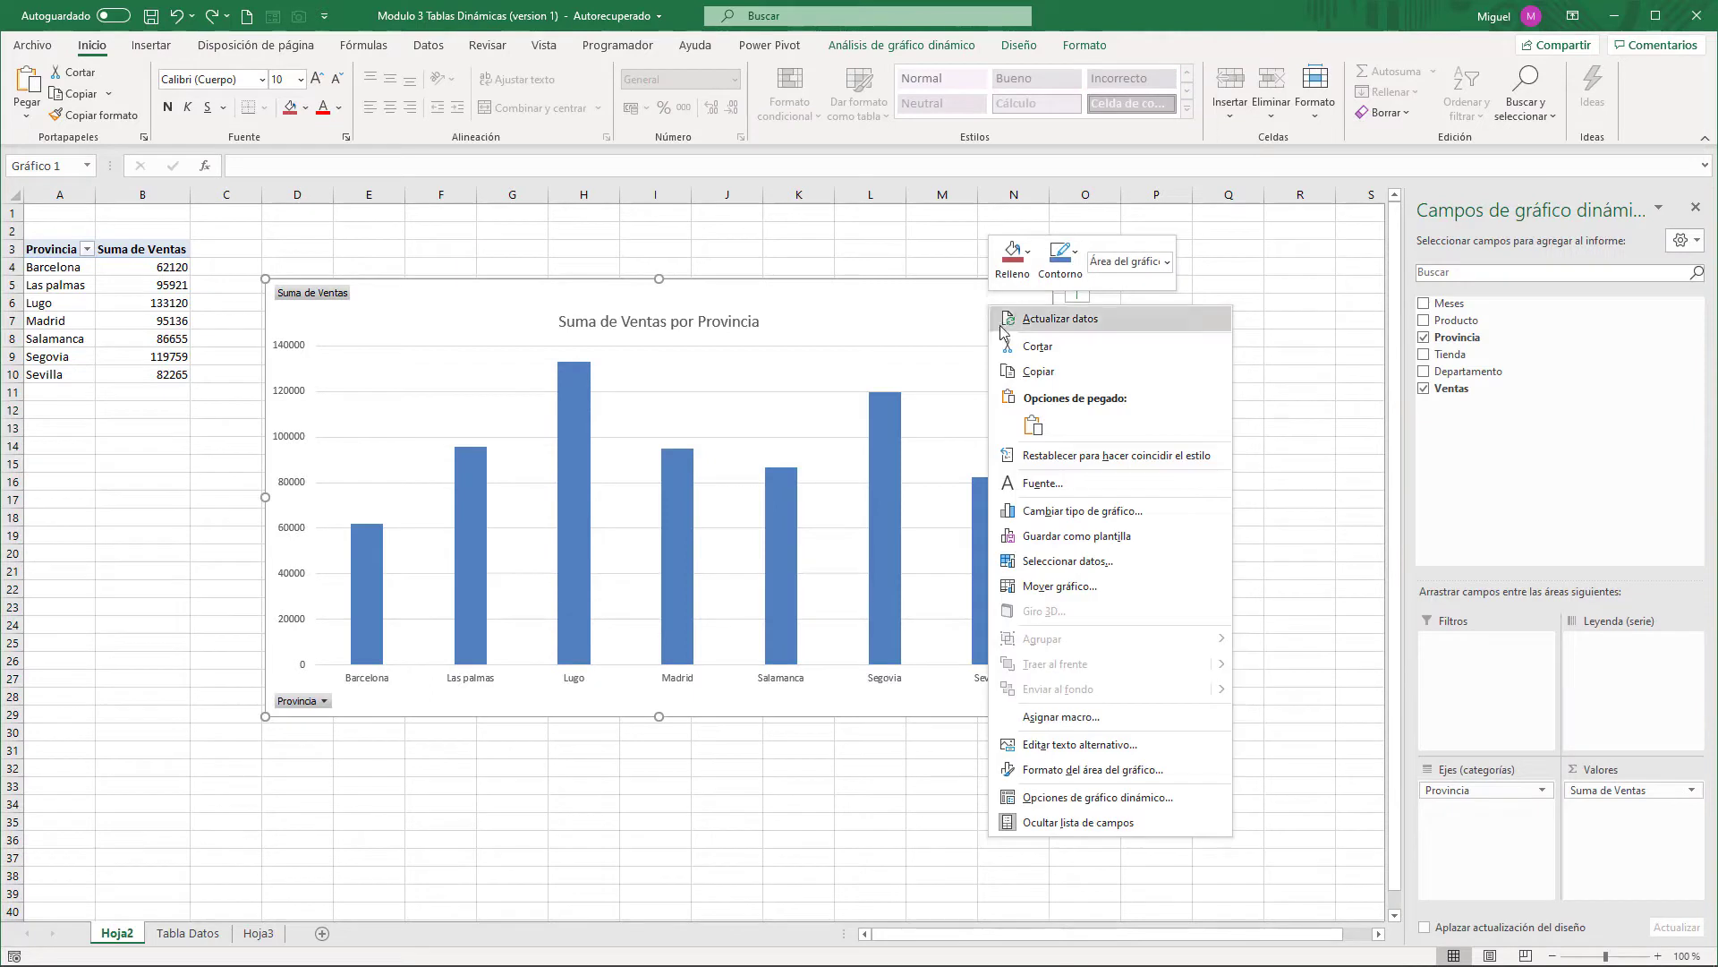
pyautogui.click(1069, 769)
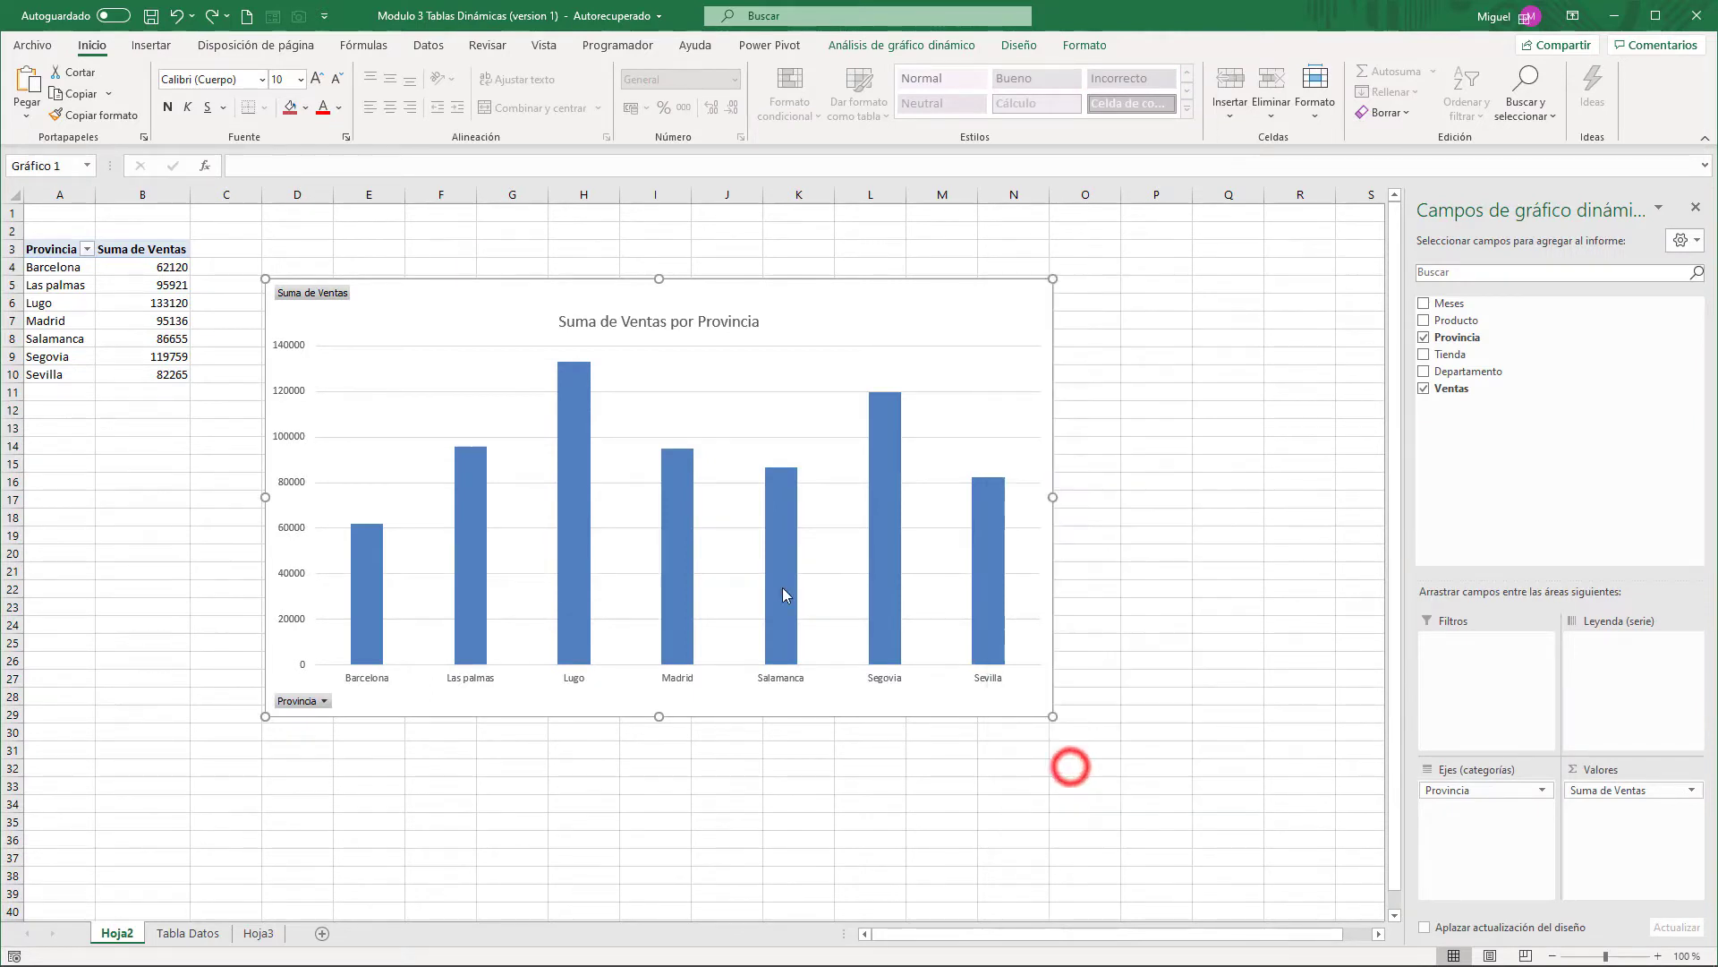
pyautogui.click(1256, 273)
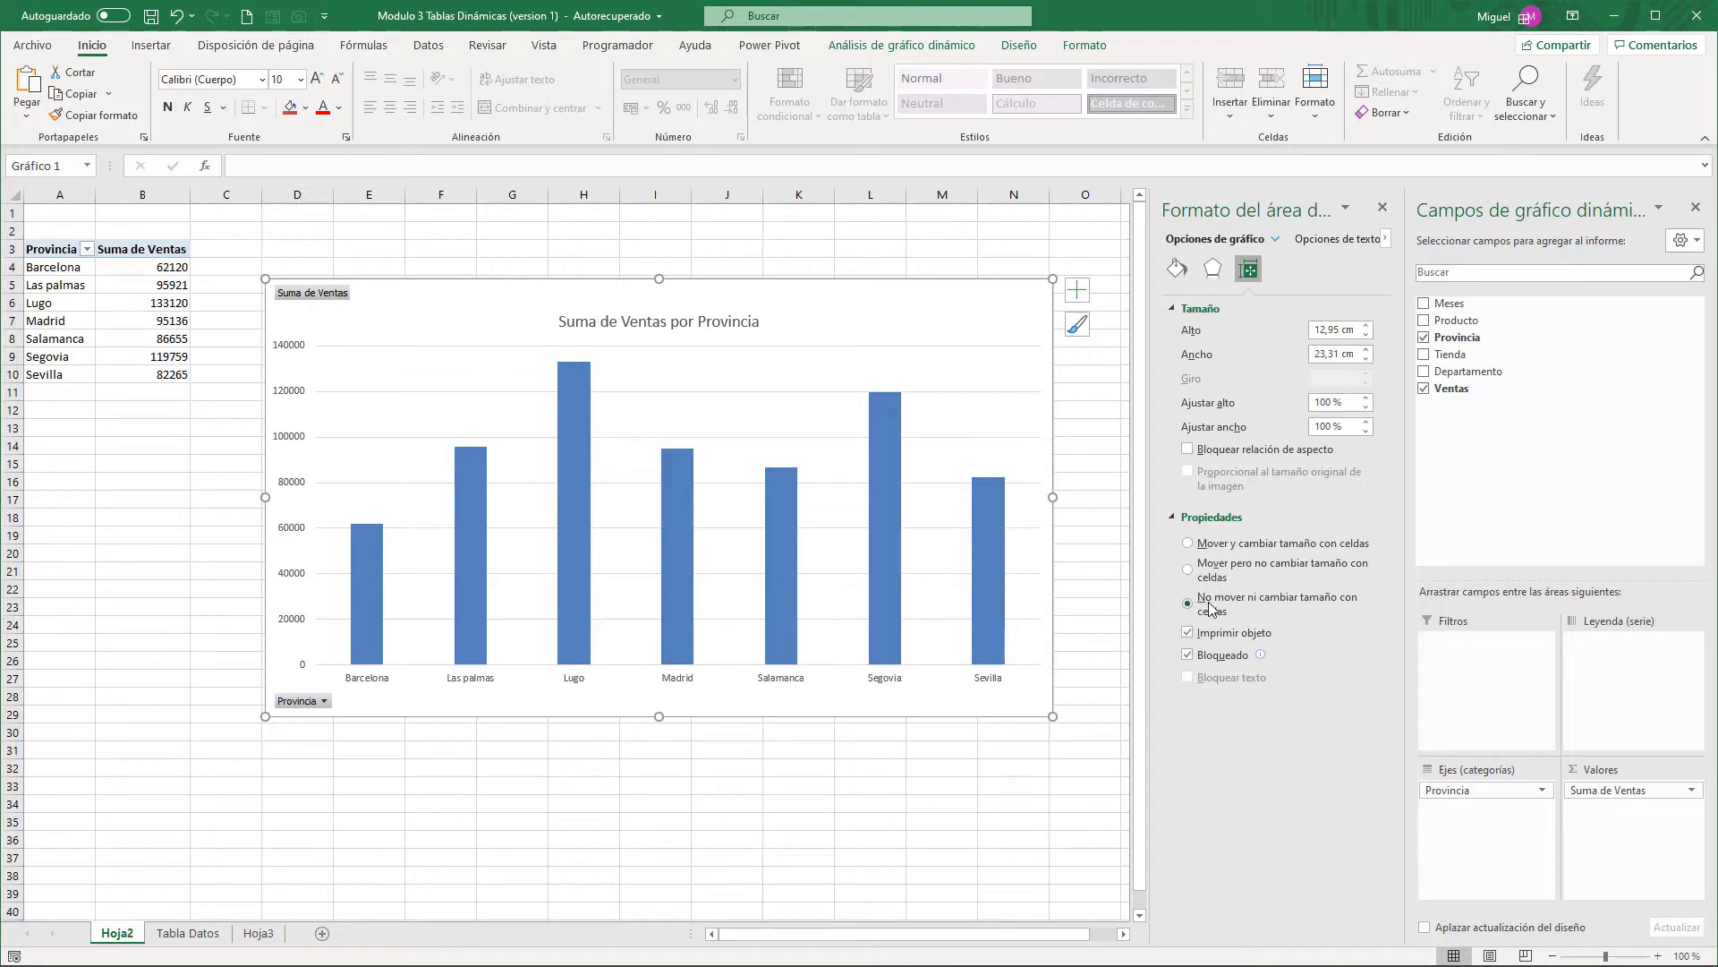
# Step: Insert six columns at G to L again to test the chart's fixed size setting
pyautogui.click(499, 214)
pyautogui.moveTo(498, 194); pyautogui.dragTo(853, 194)
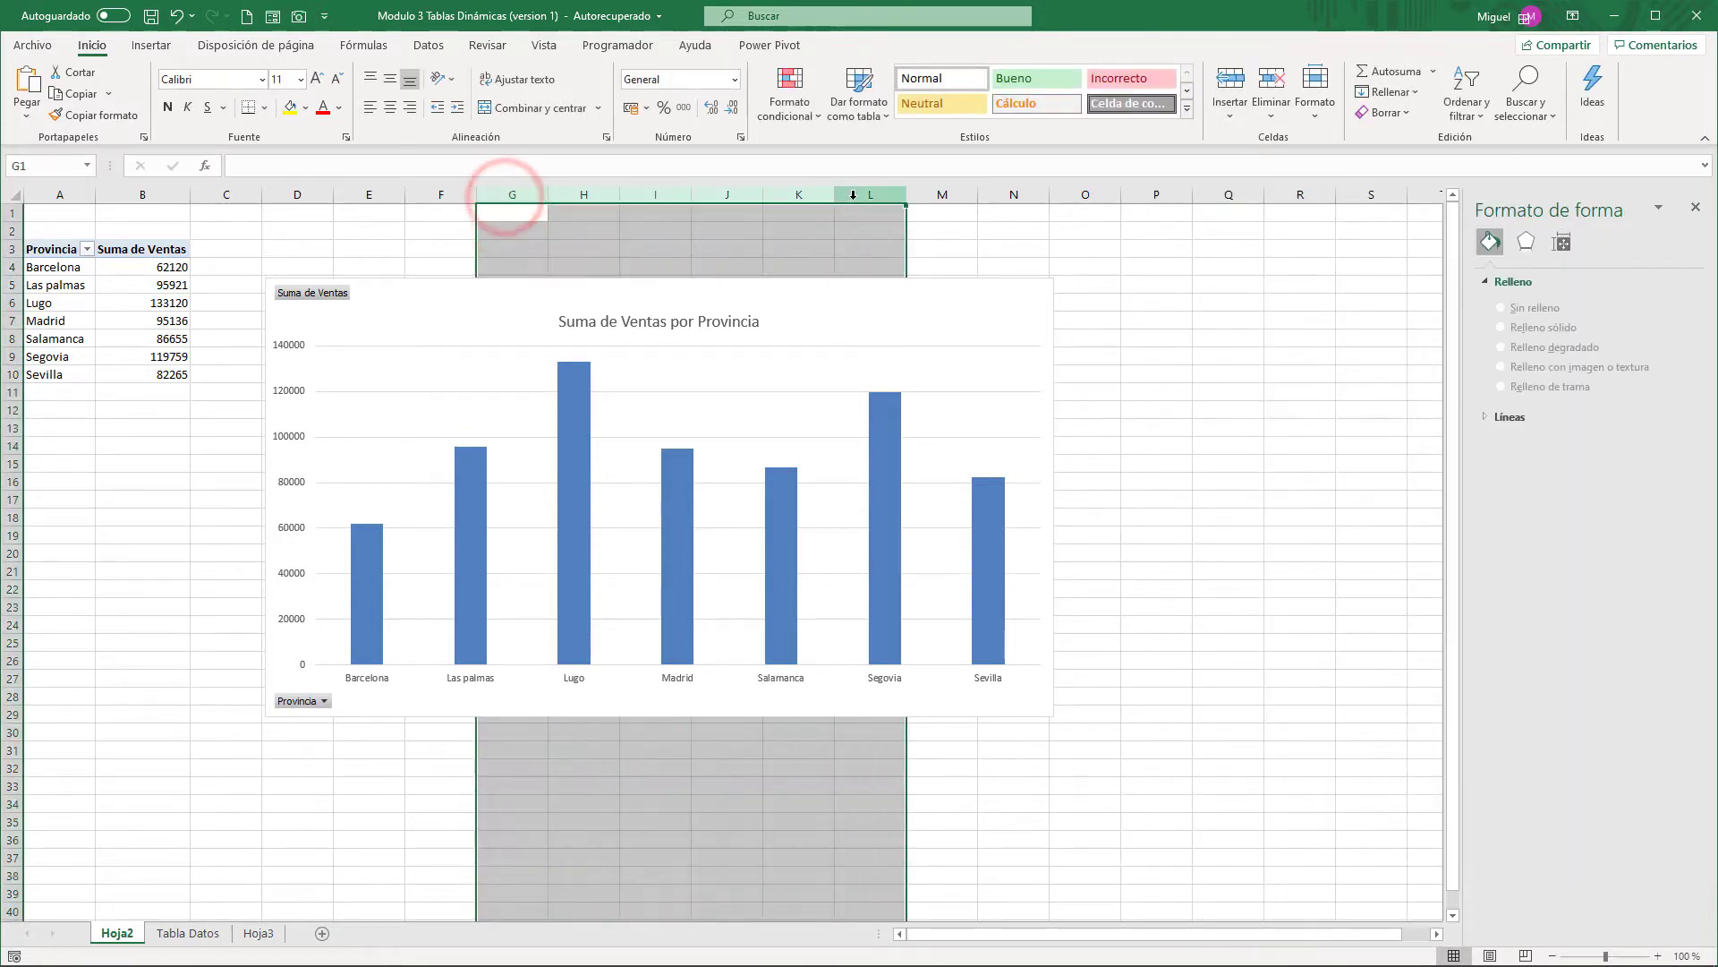
pyautogui.rightClick(853, 194)
pyautogui.click(914, 340)
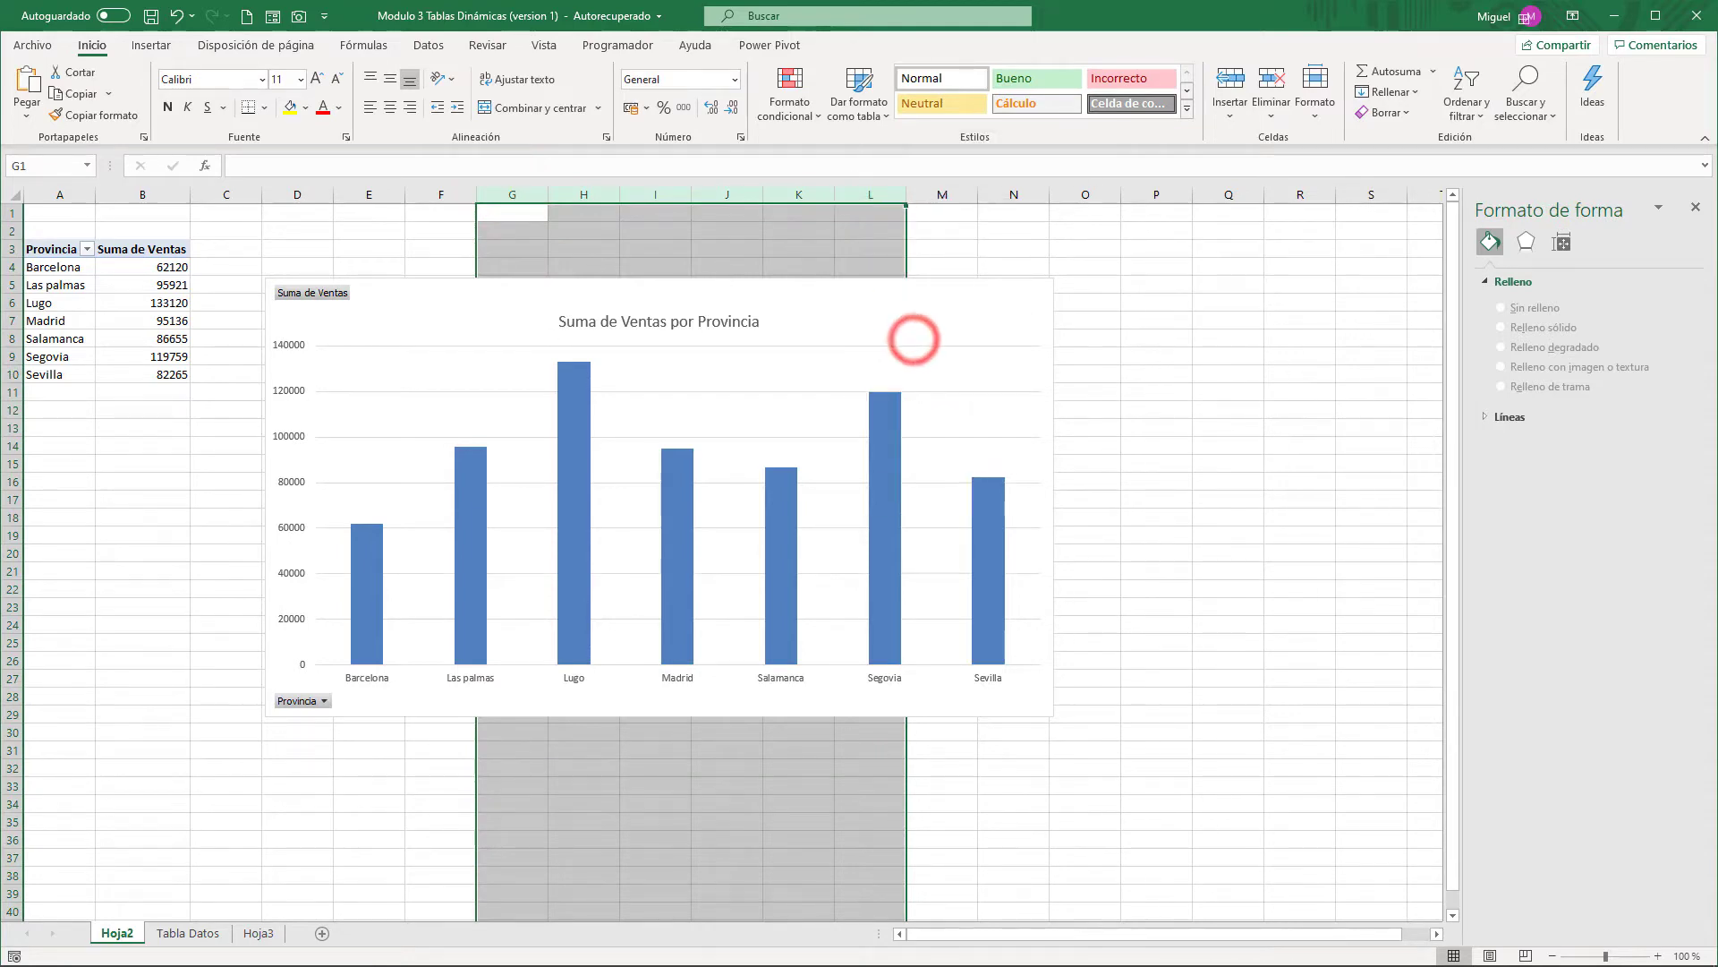
# Step: Delete rows 14 to 24 behind the chart to test that it keeps its height
pyautogui.moveTo(12, 445); pyautogui.dragTo(13, 622)
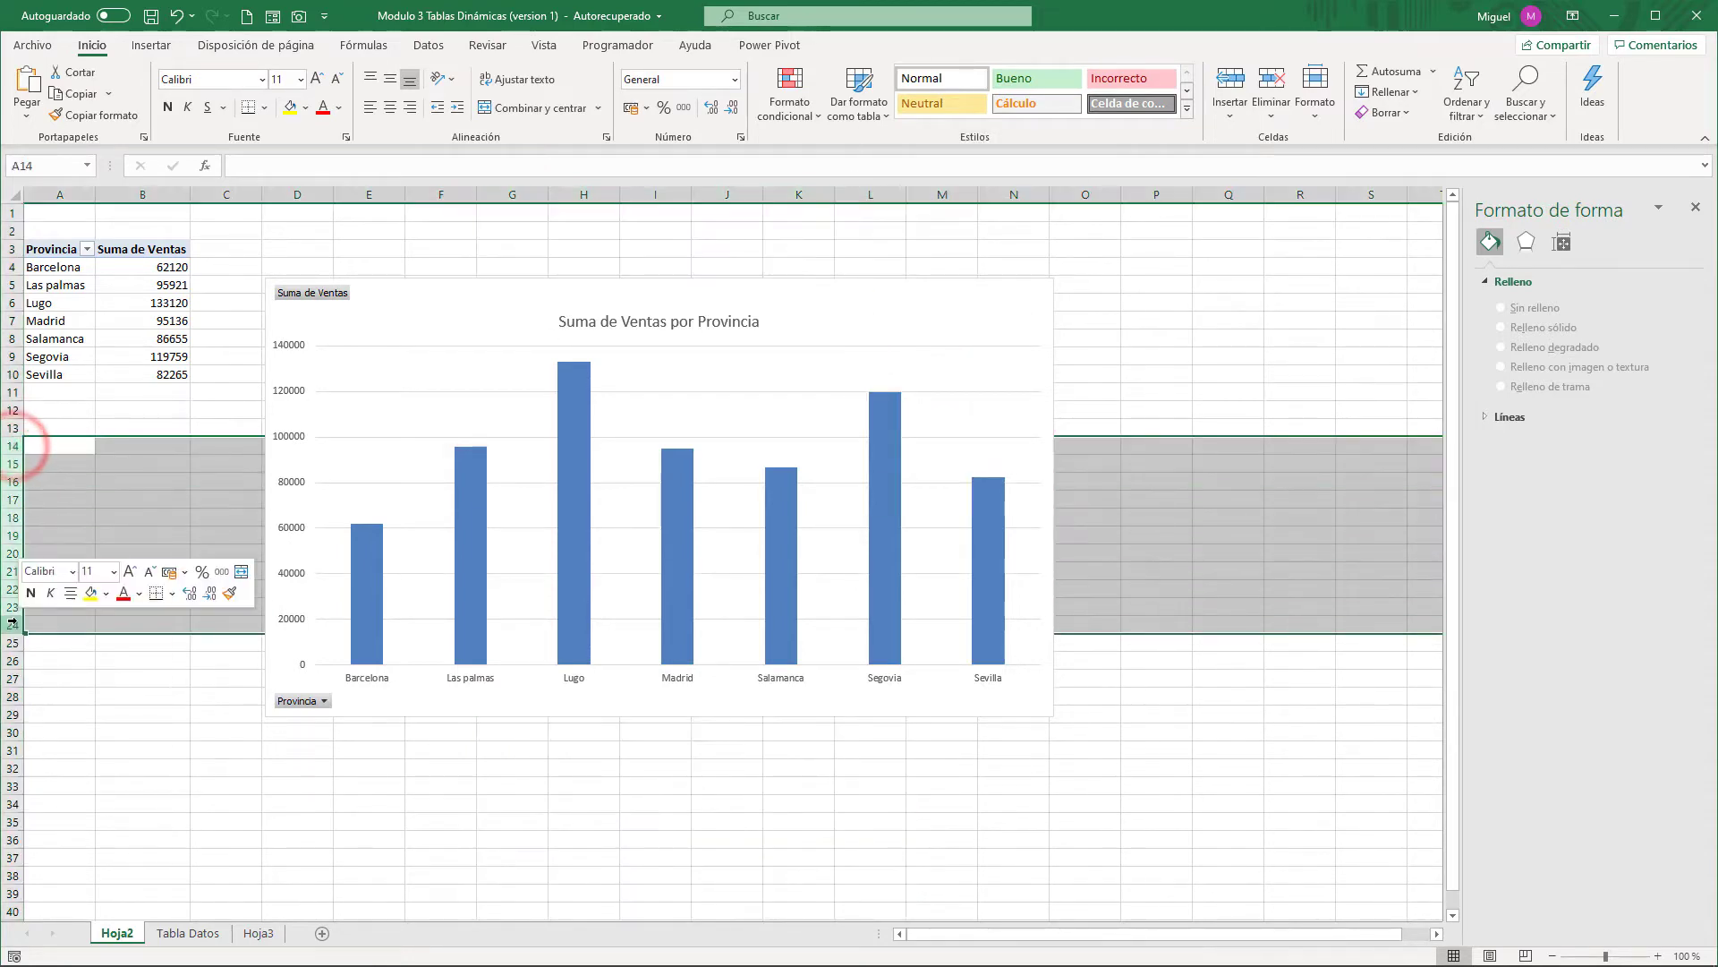
pyautogui.rightClick(13, 622)
pyautogui.click(70, 792)
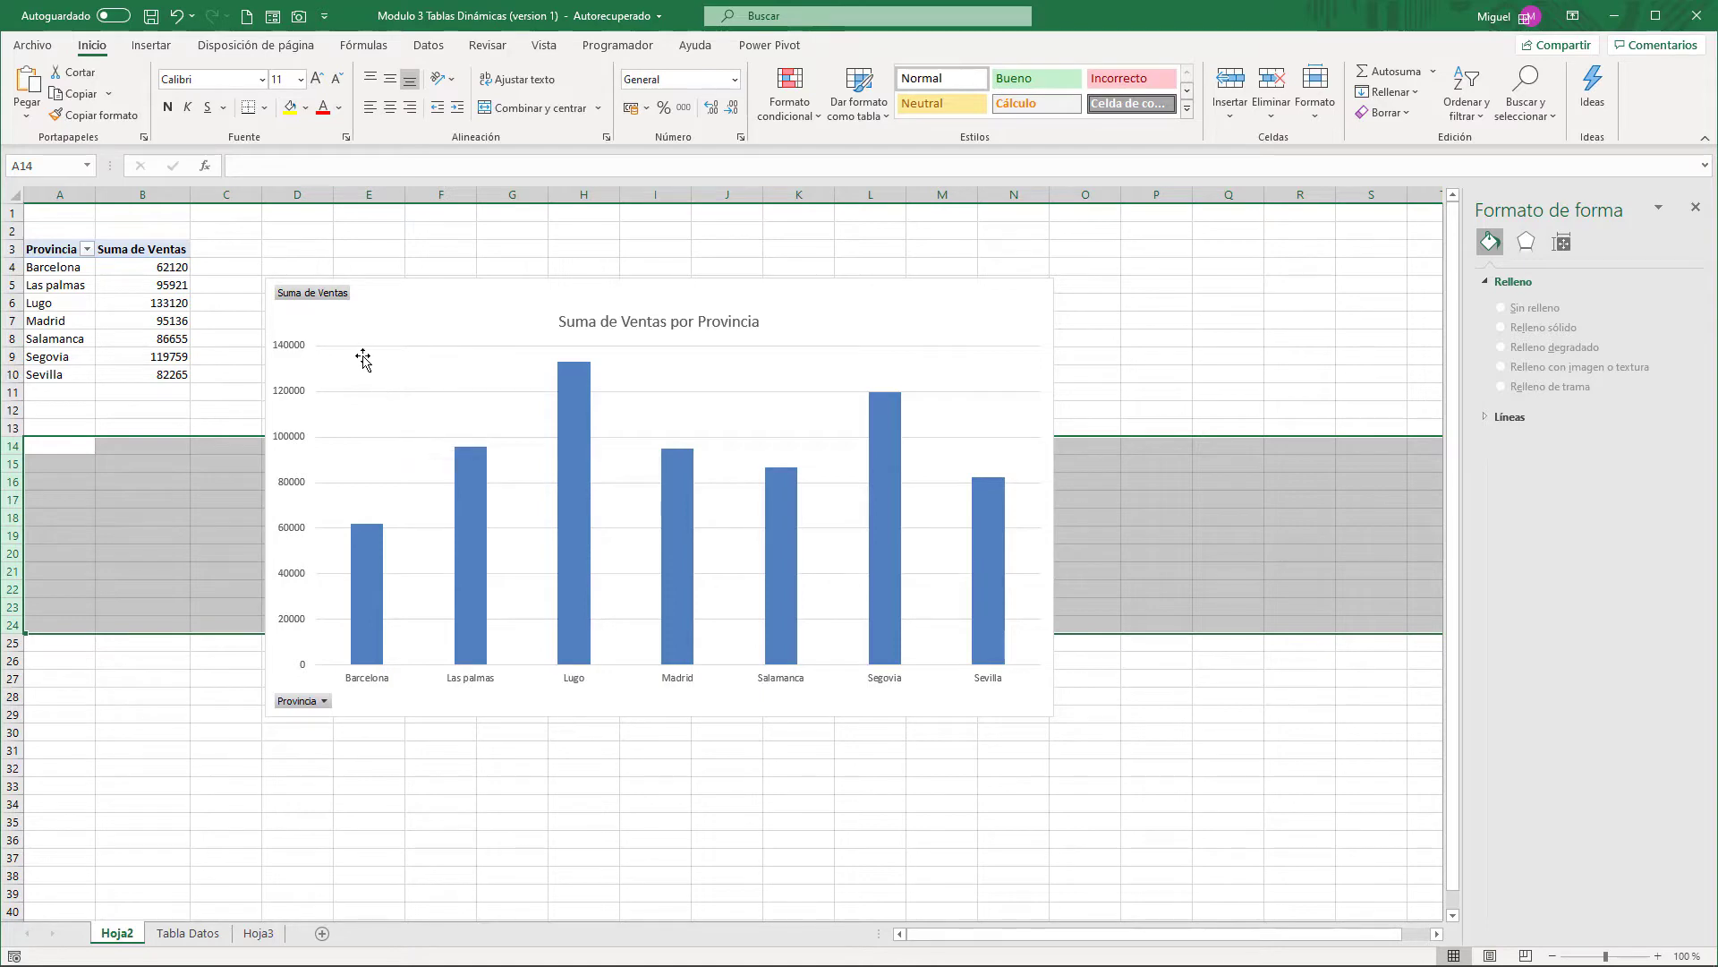
# Step: Cut the pivot chart from Hoja2 and paste it at cell H19 of the Tabla Datos sheet
pyautogui.click(459, 306)
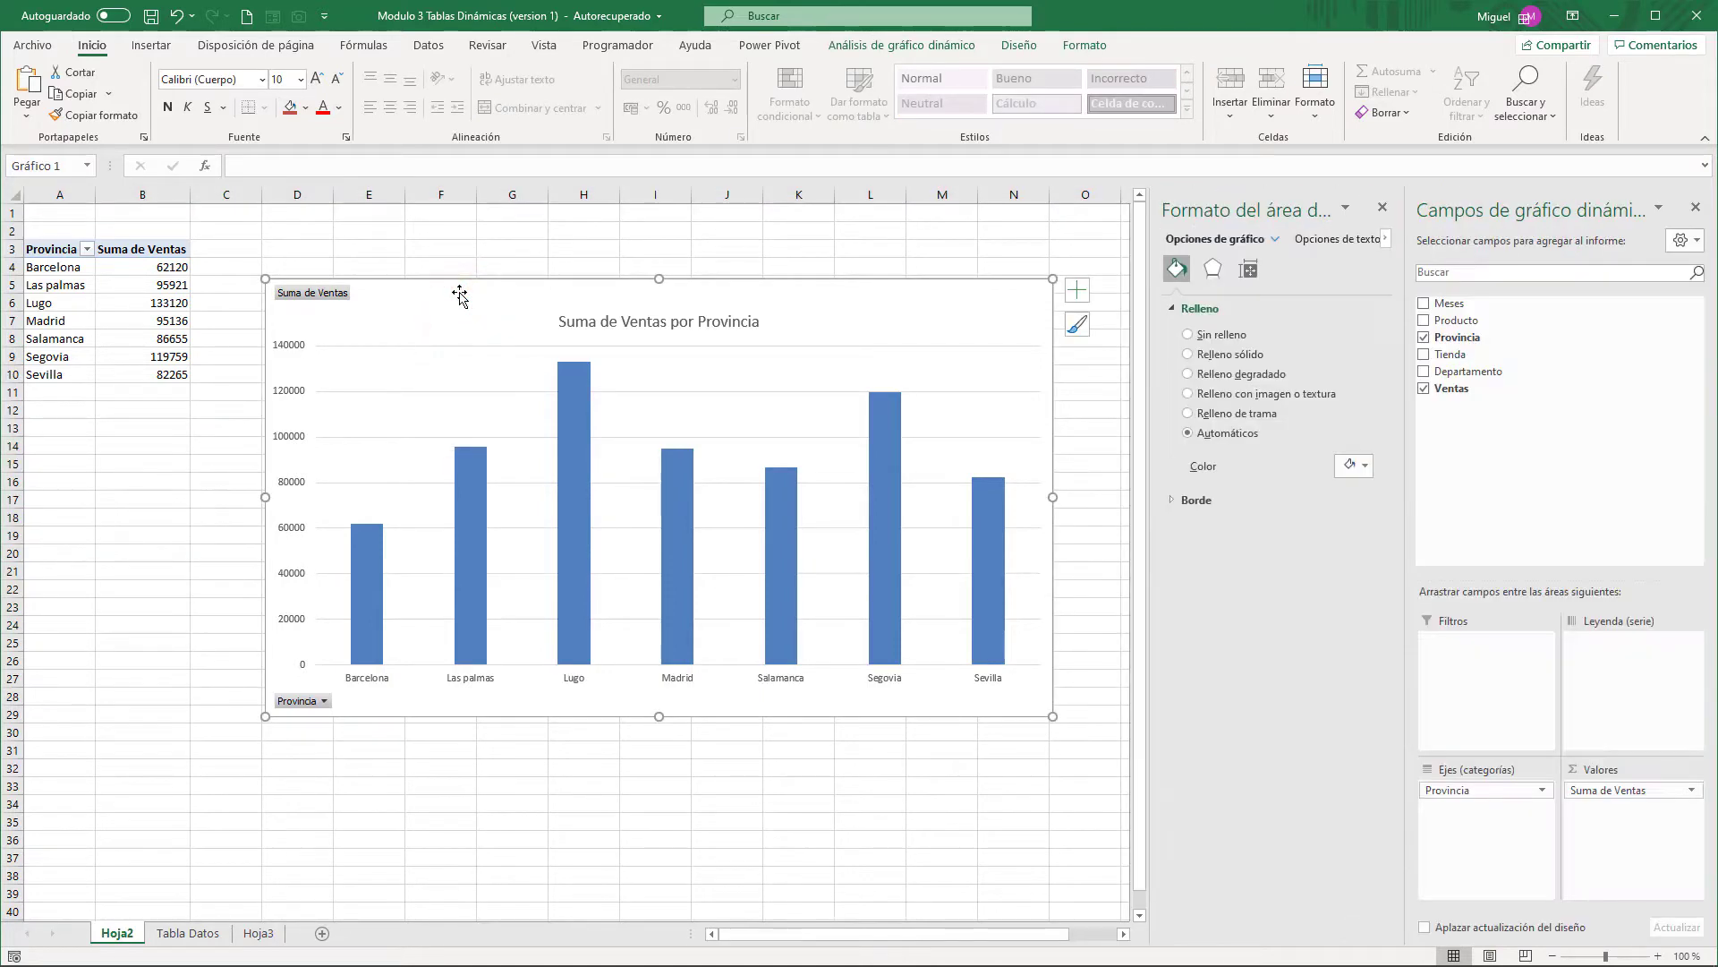
pyautogui.press('Delete')
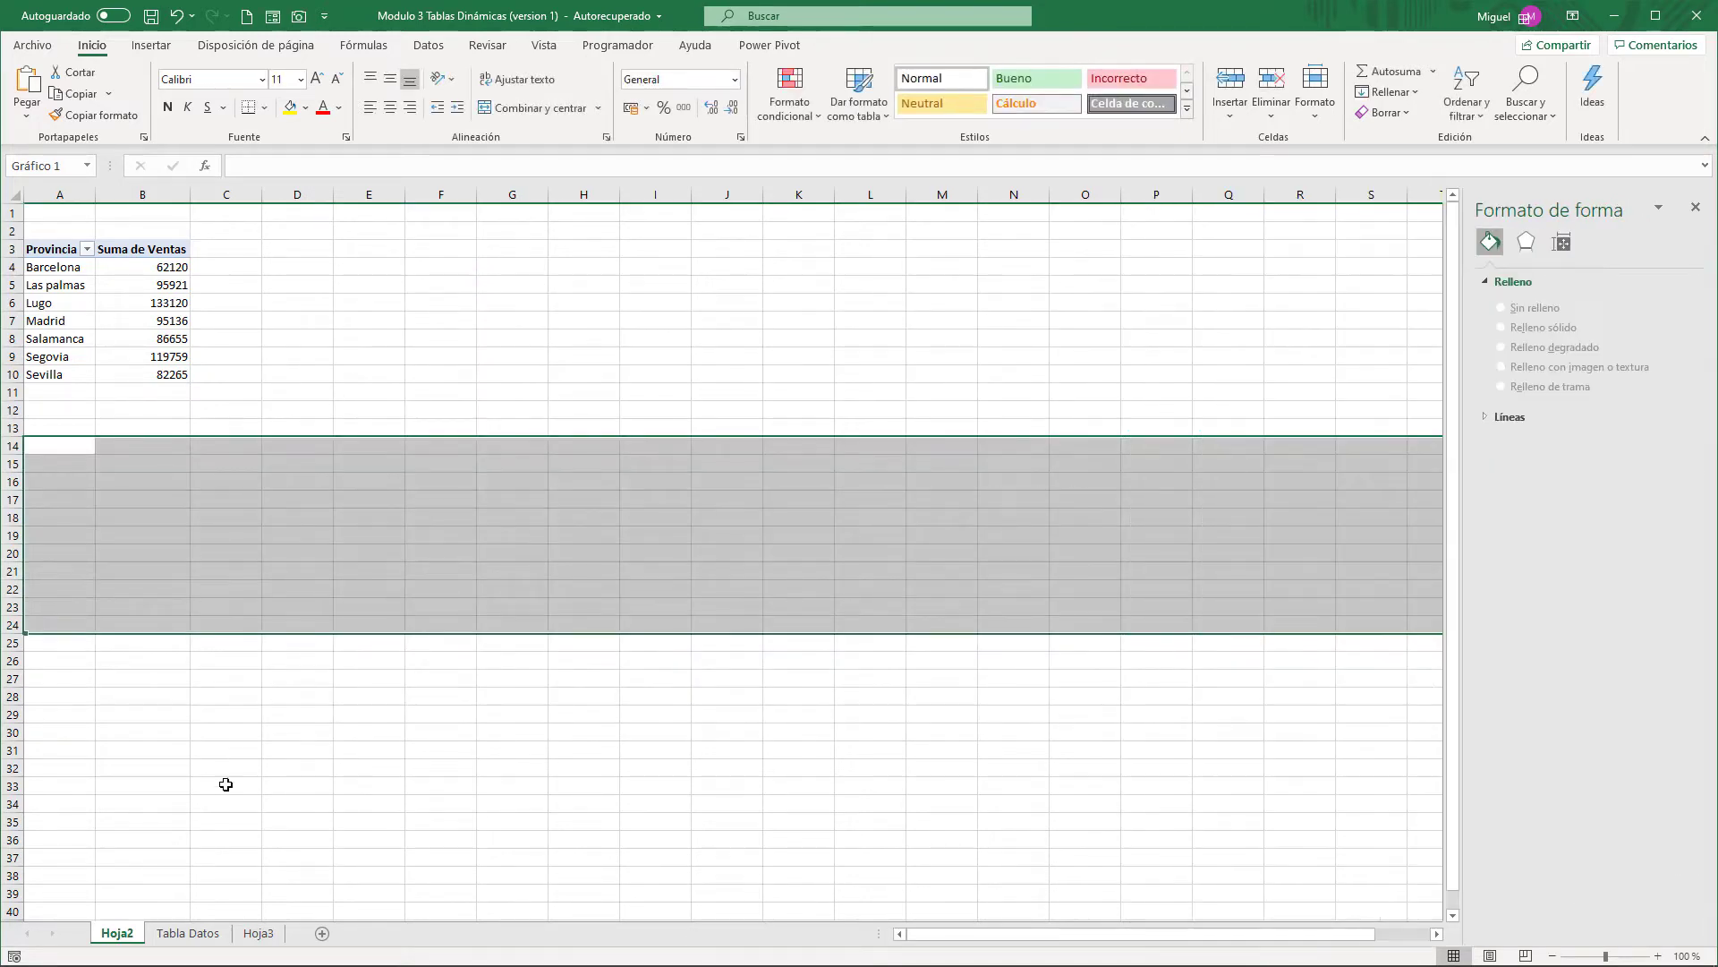
pyautogui.click(188, 932)
pyautogui.click(806, 606)
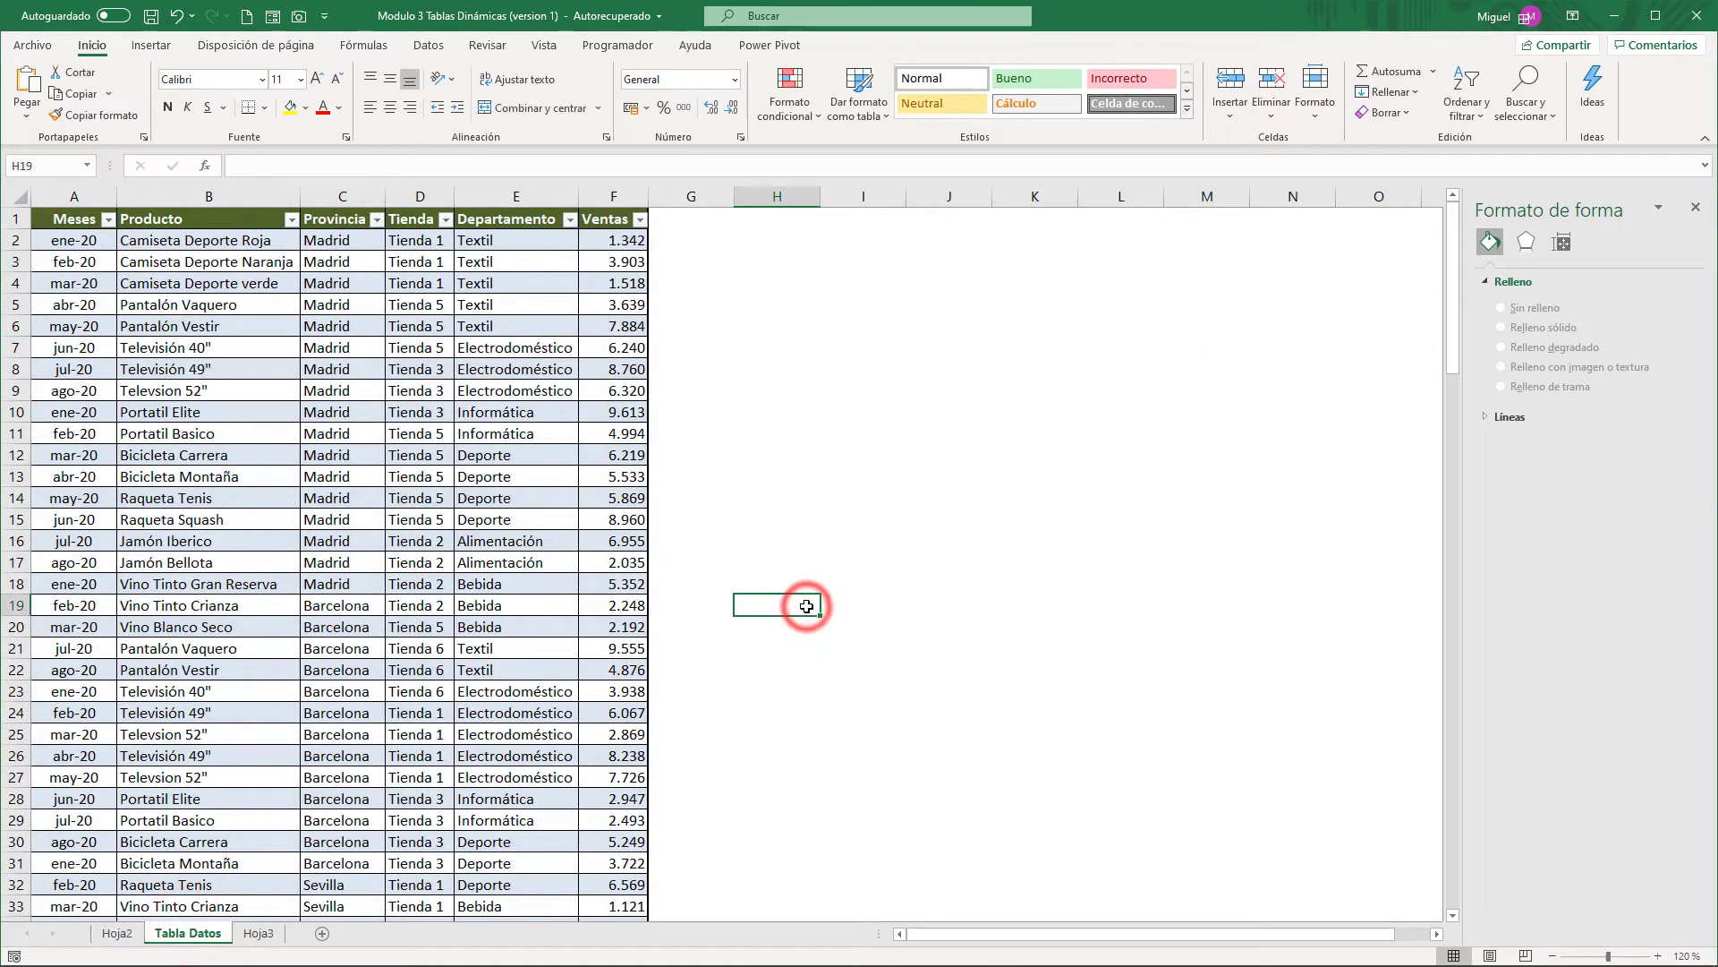
pyautogui.hotkey('ctrl', 'v')
# Step: Select the pasted chart and close the chart area format and pivot chart fields panes
pyautogui.click(886, 617)
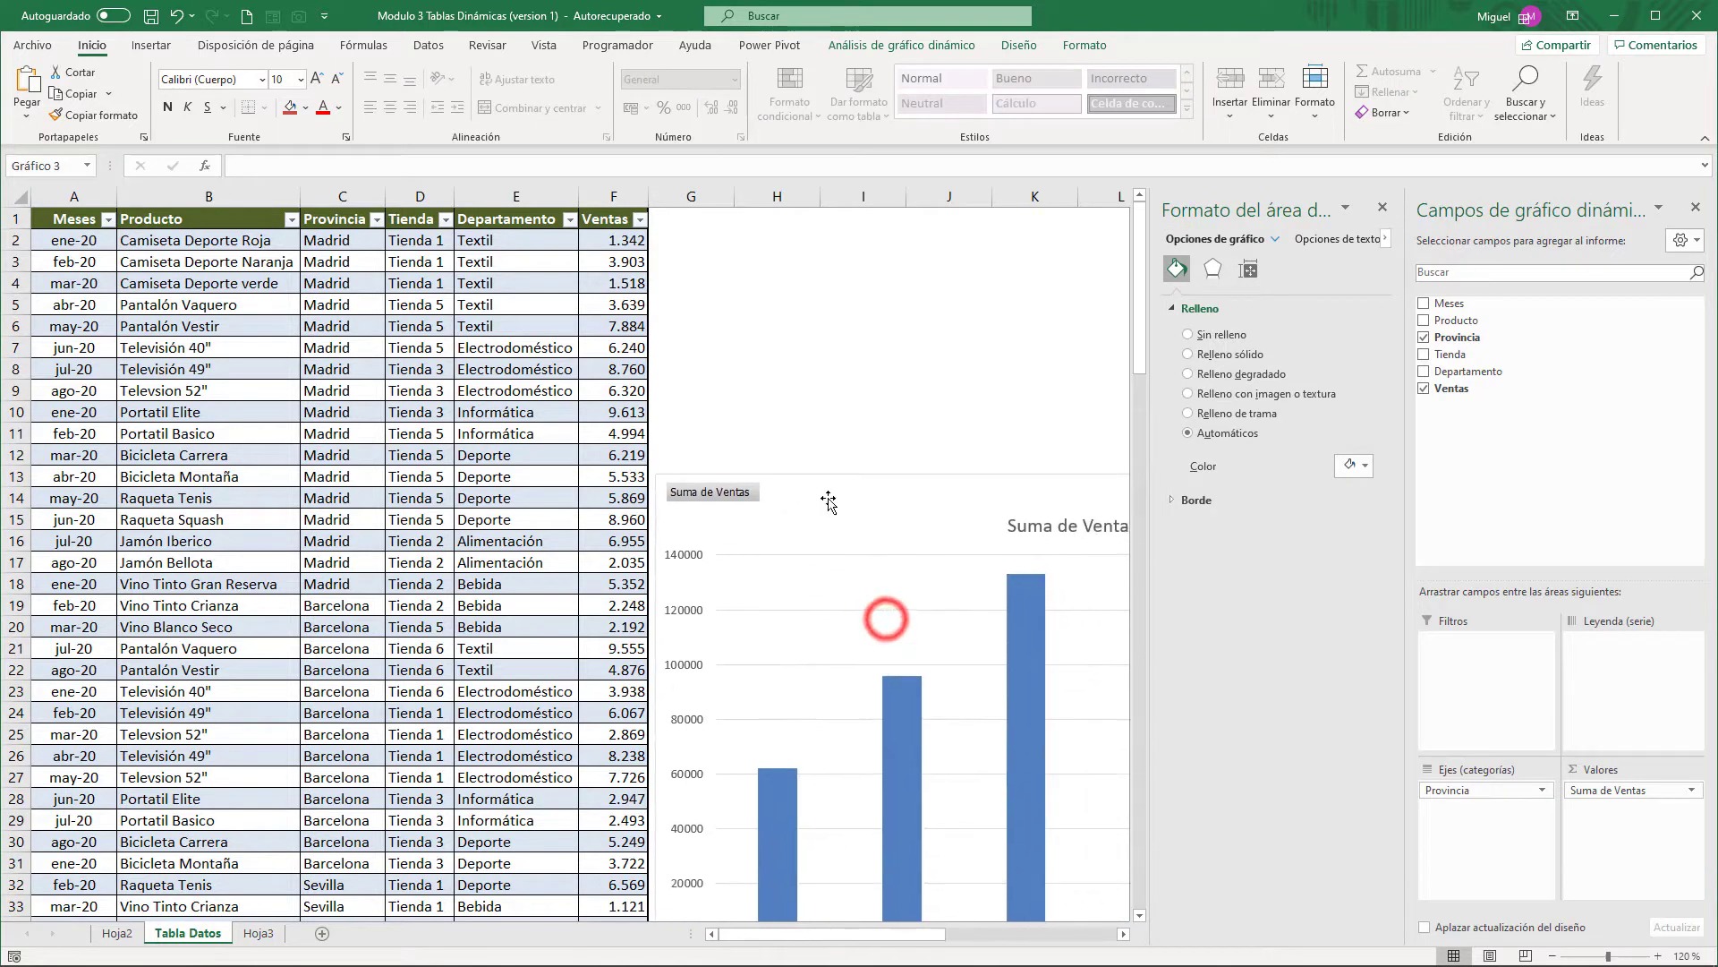
pyautogui.click(1383, 209)
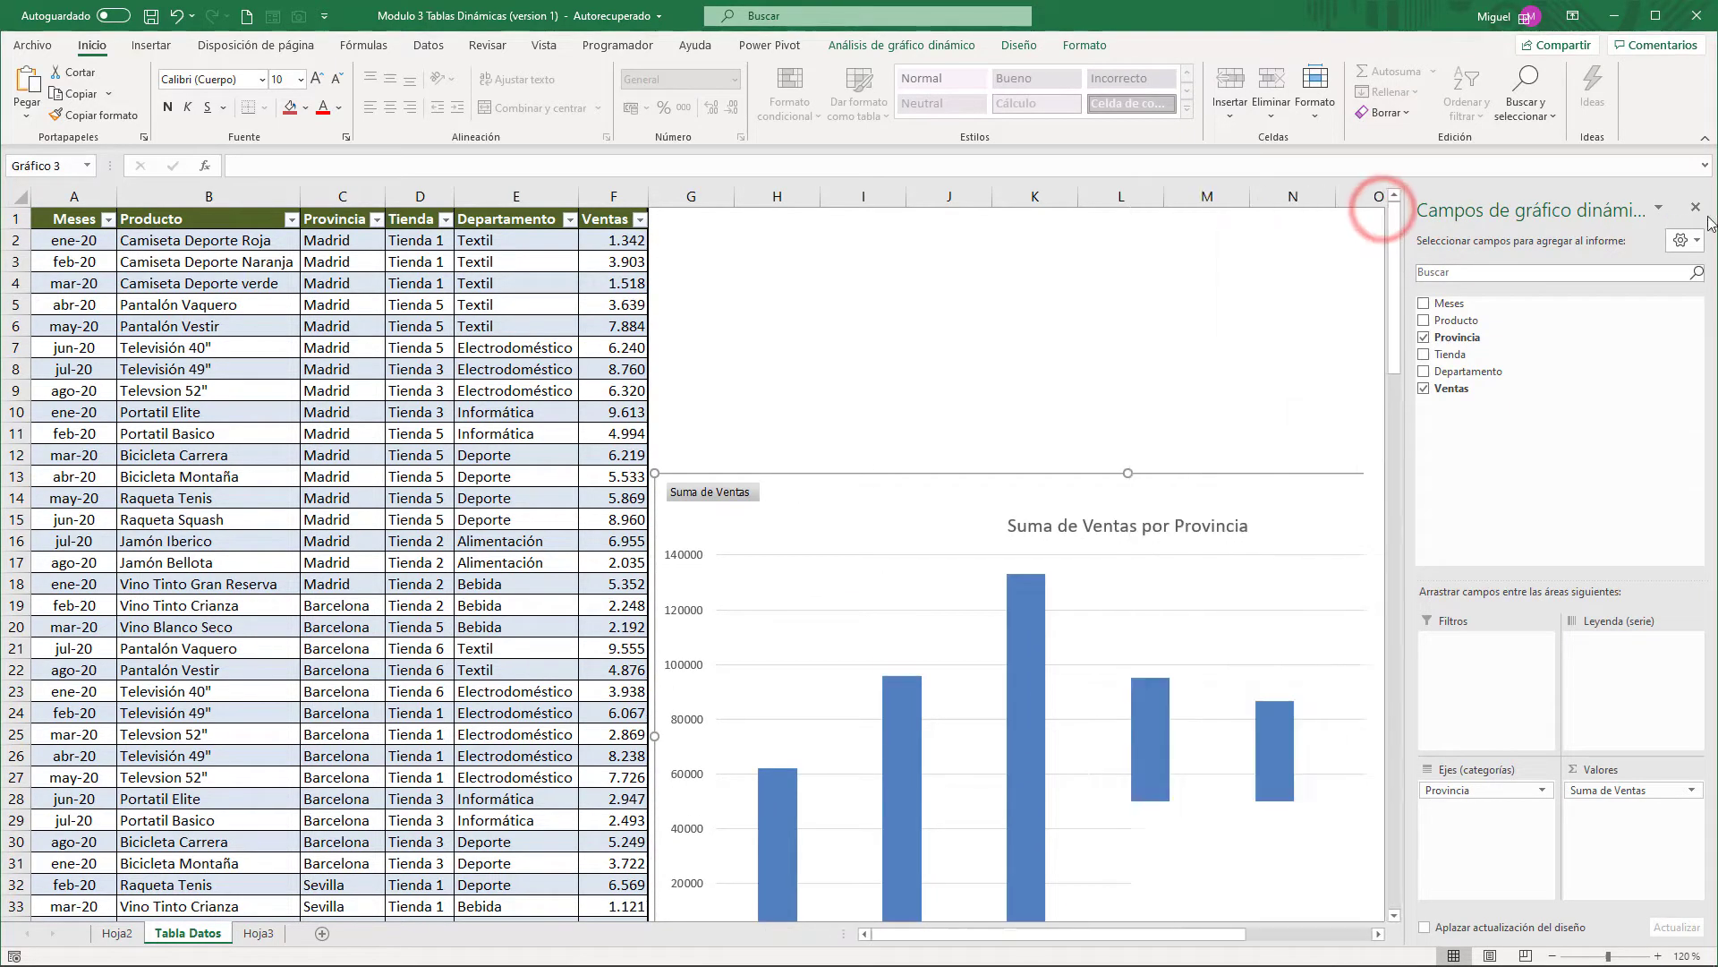
pyautogui.click(1697, 206)
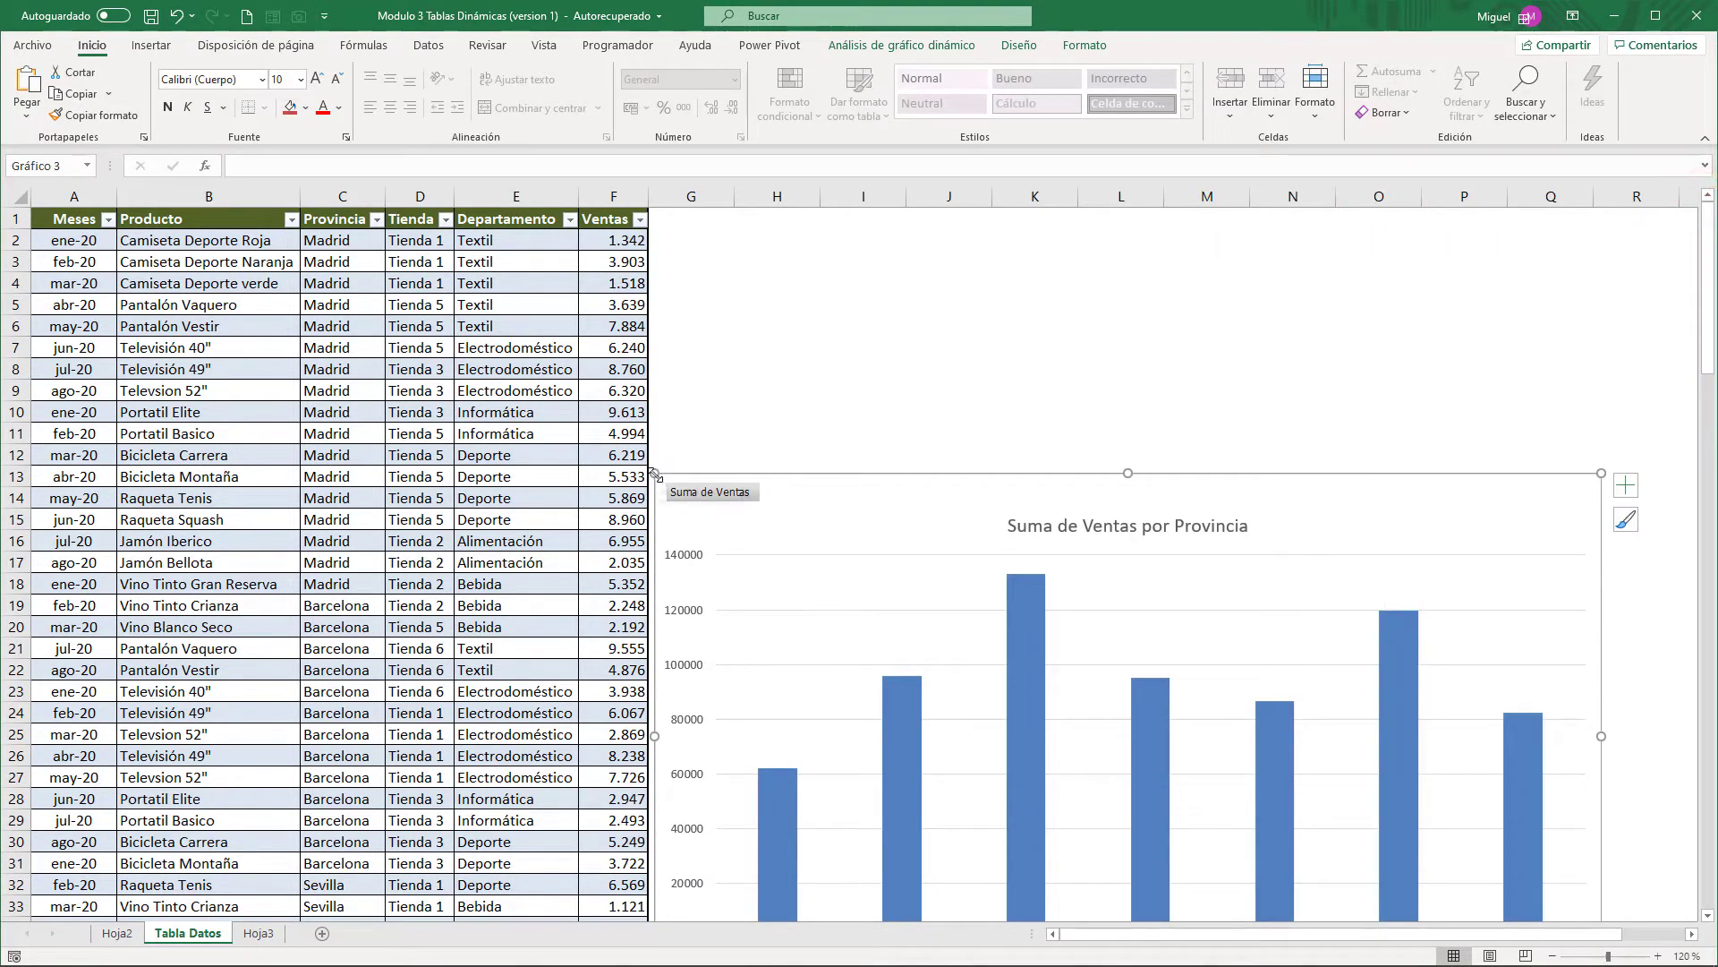
# Step: Shrink the chart and position it beside the data table, spanning about G17 to O32
pyautogui.moveTo(654, 473); pyautogui.dragTo(1034, 727)
pyautogui.moveTo(1191, 750); pyautogui.dragTo(821, 564)
pyautogui.moveTo(1248, 813); pyautogui.dragTo(1425, 886)
# Step: Insert a slicer for the Meses field of the data table and place it above the chart
pyautogui.click(428, 391)
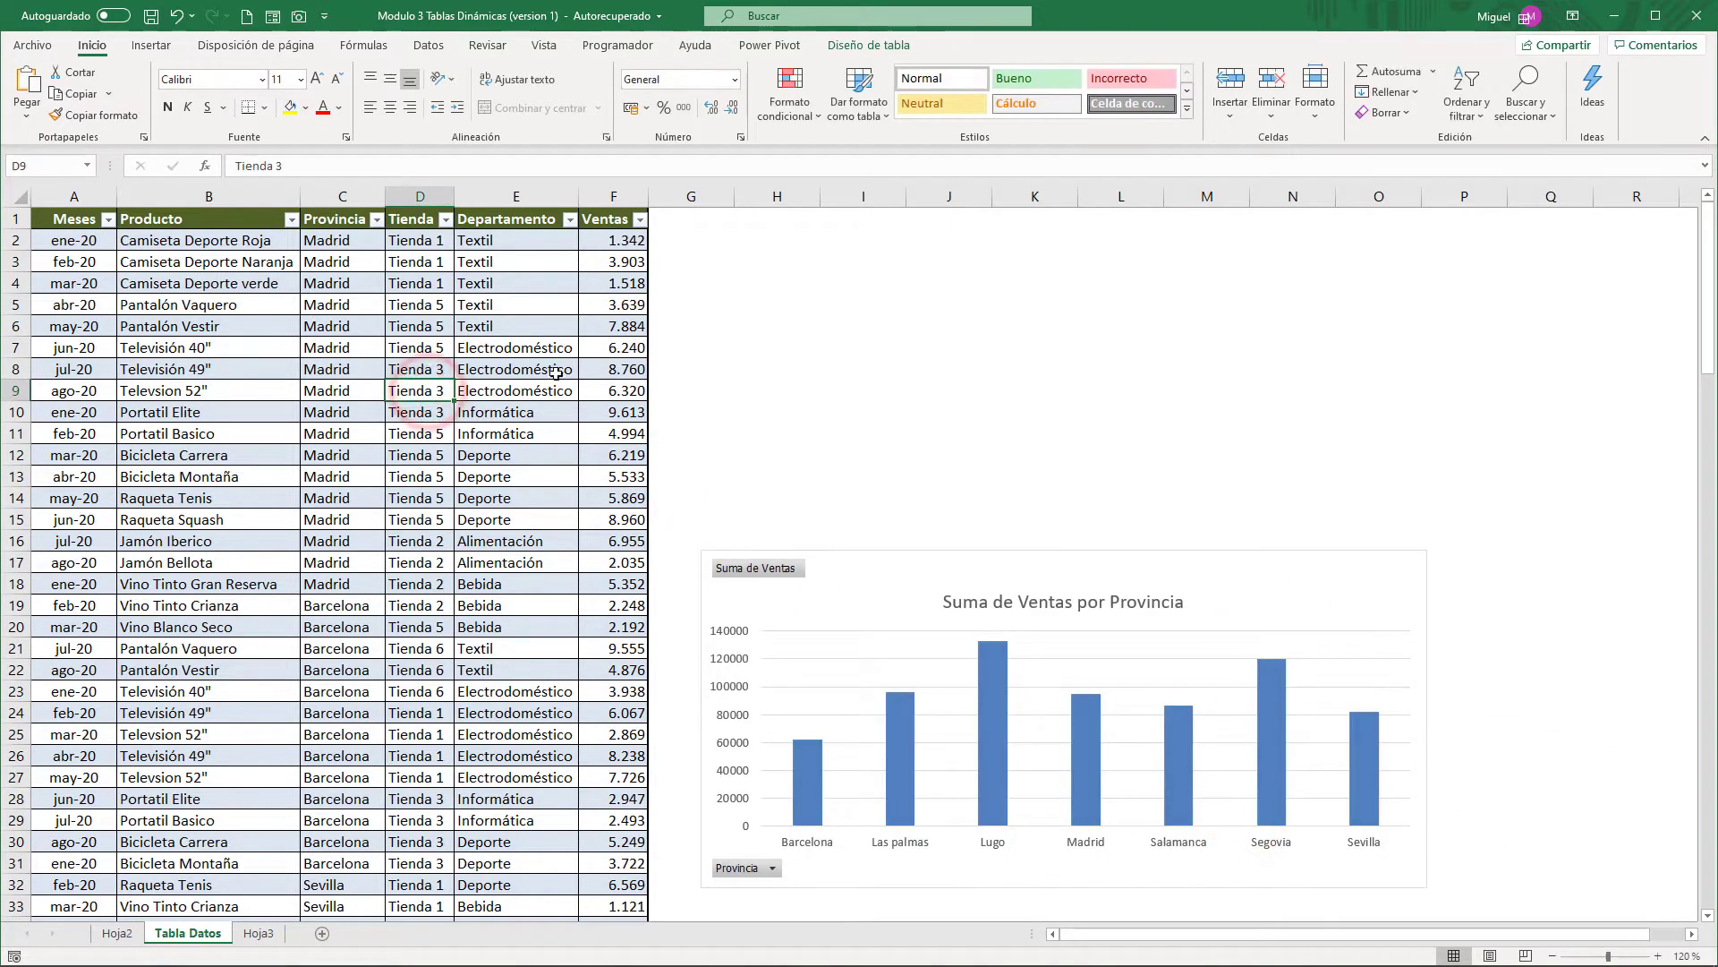
pyautogui.click(886, 45)
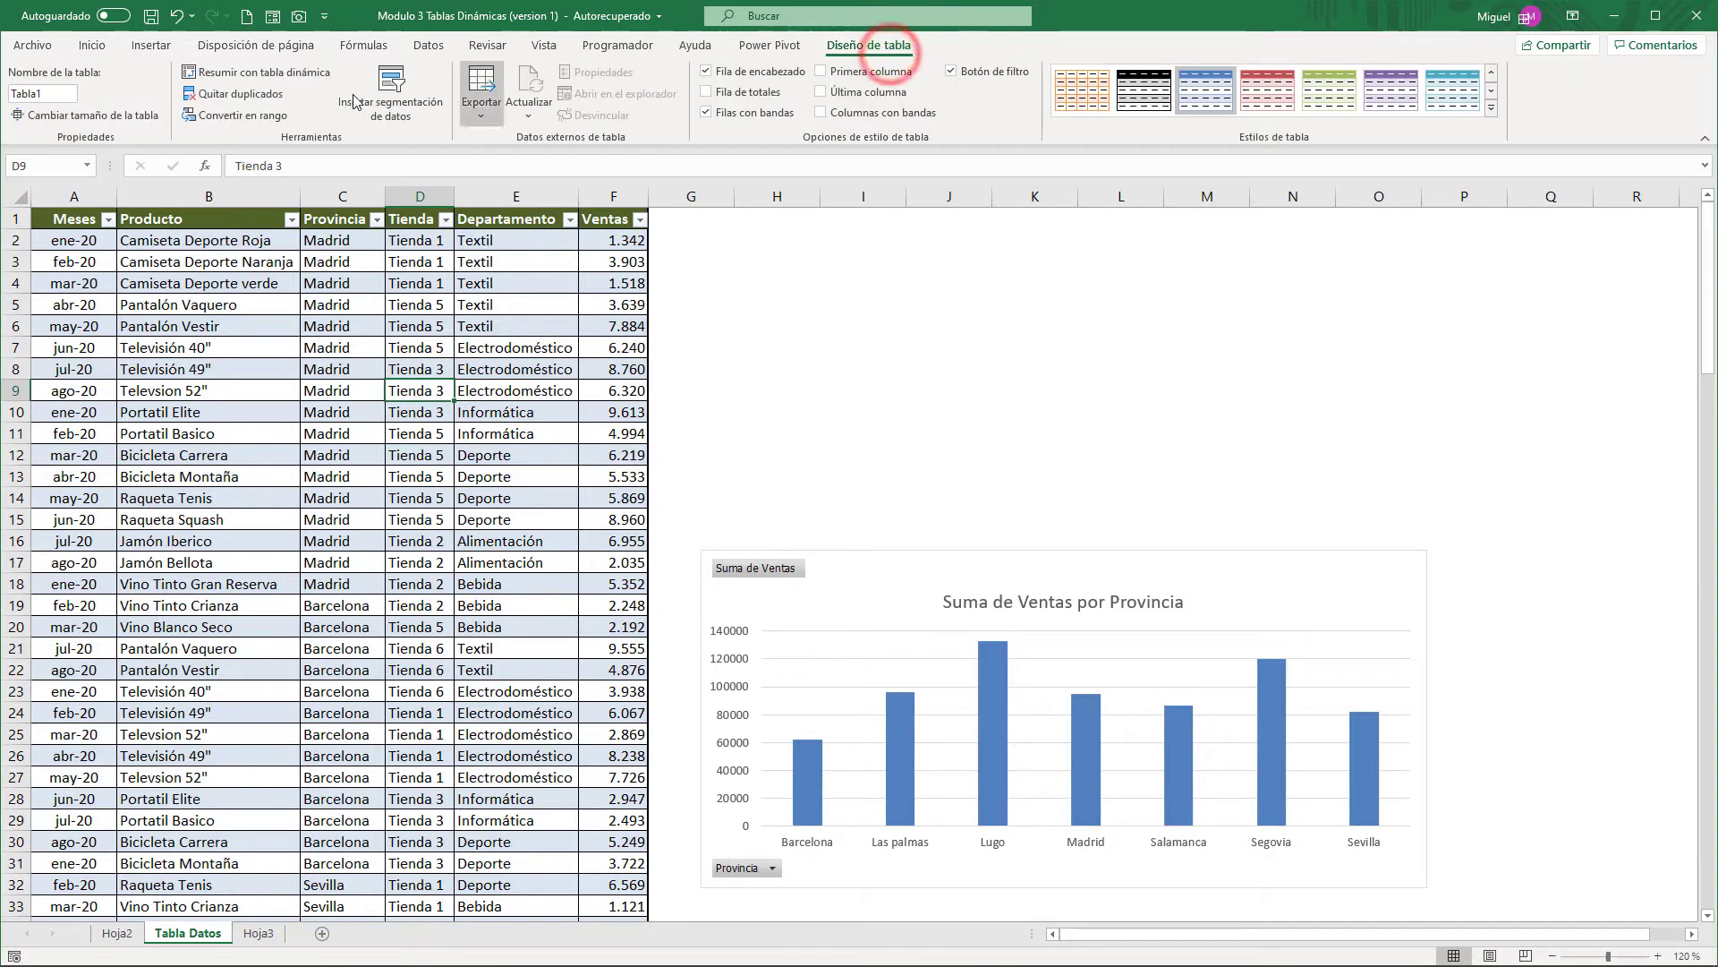
pyautogui.click(421, 90)
pyautogui.click(855, 359)
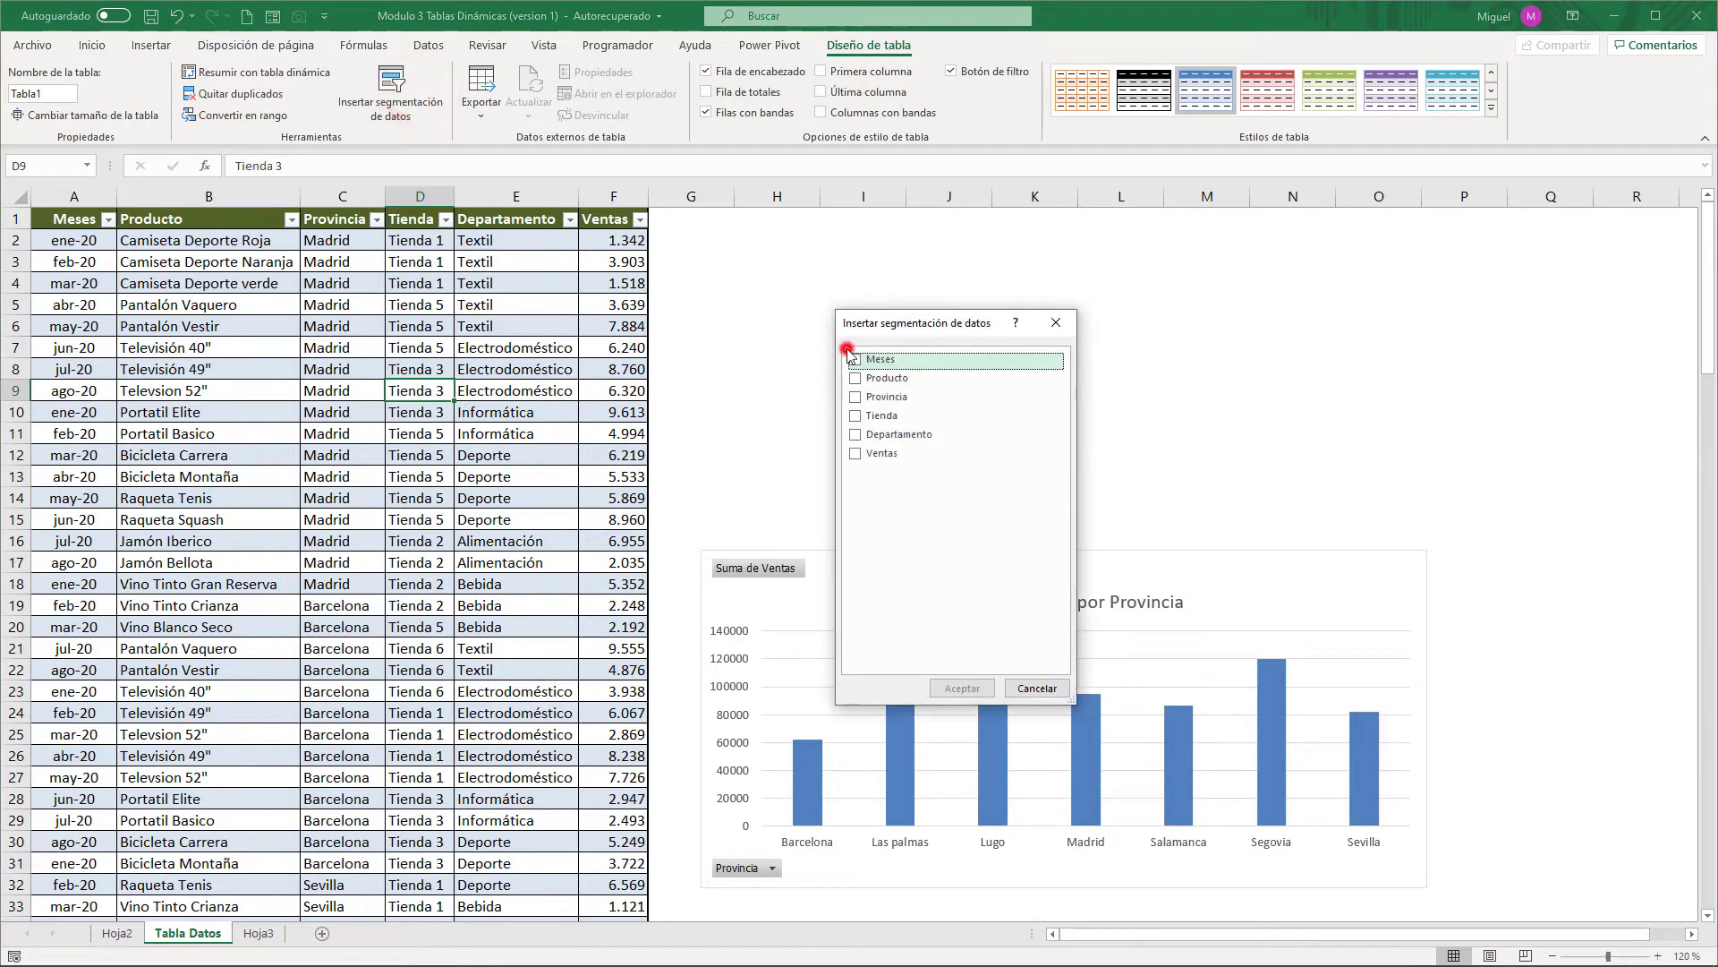
pyautogui.click(964, 686)
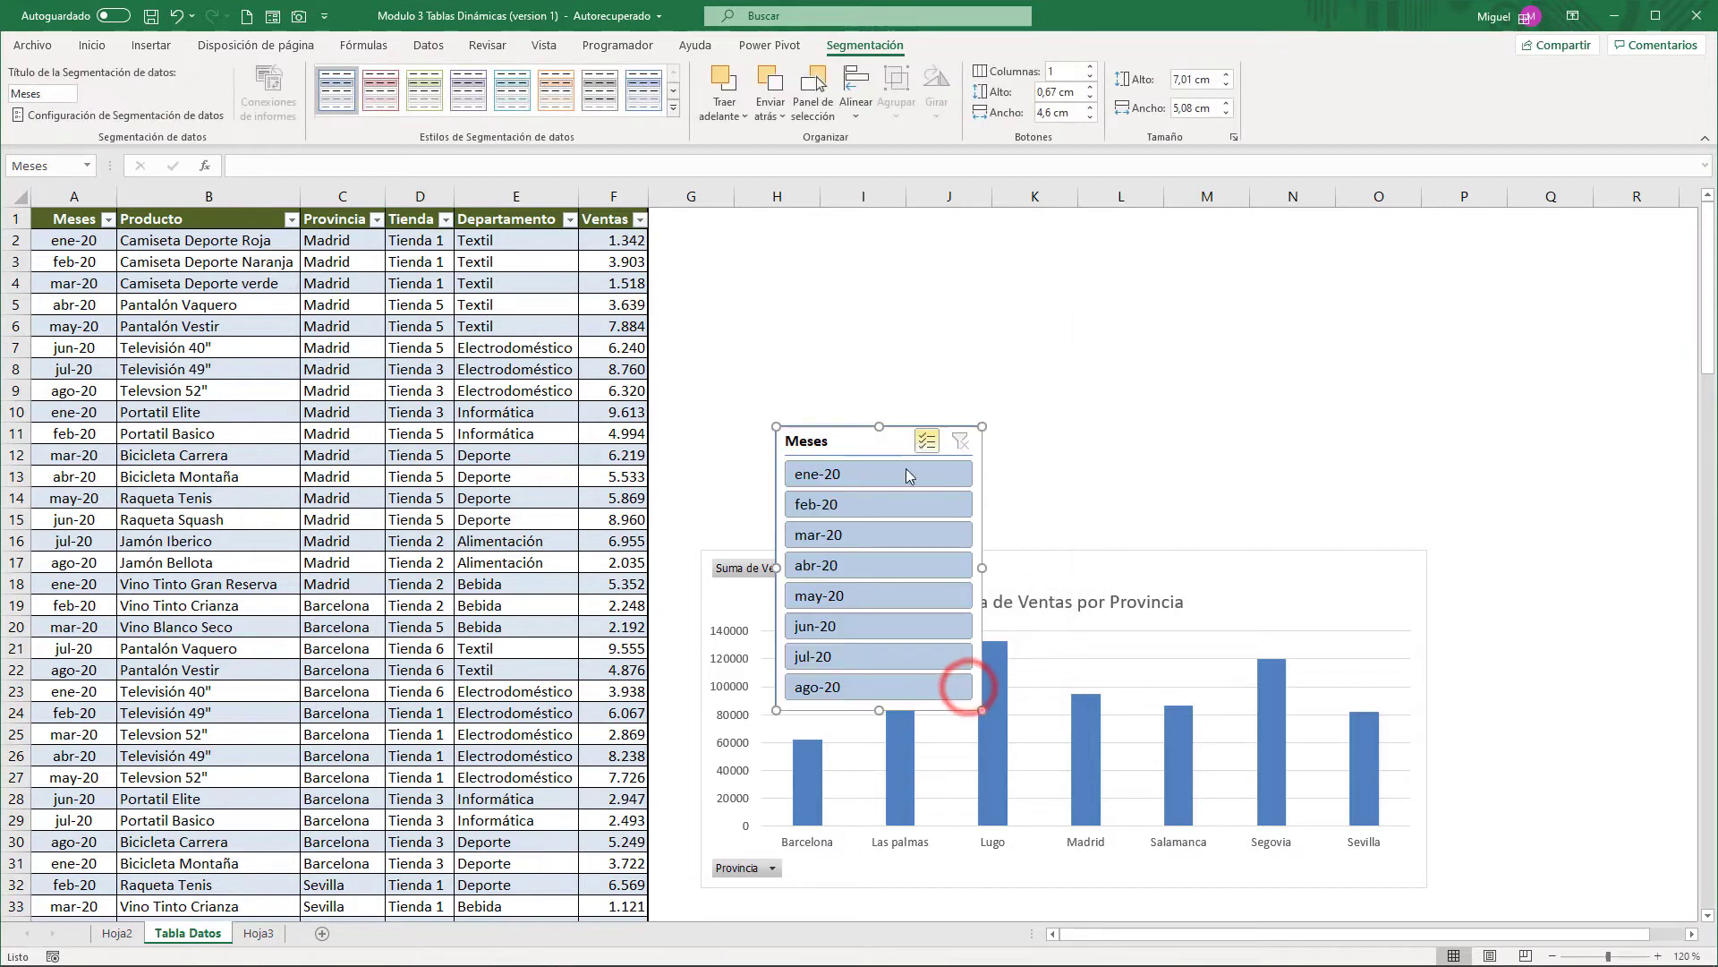
pyautogui.moveTo(864, 452); pyautogui.dragTo(781, 239)
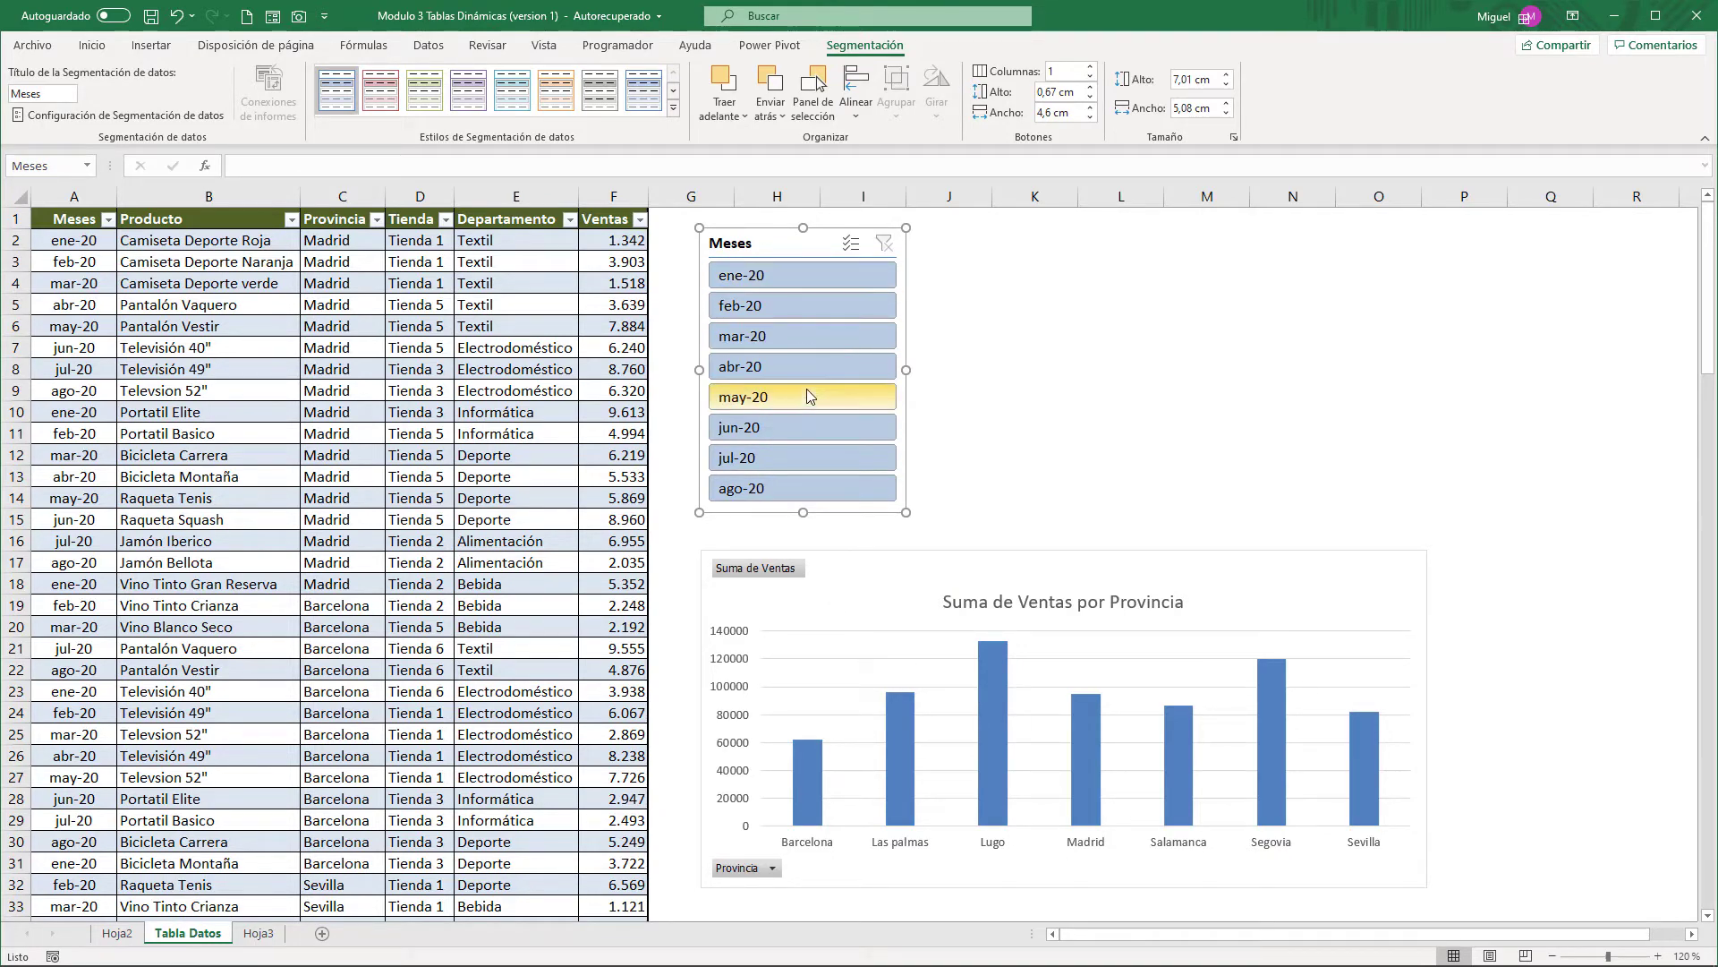
# Step: Filter the data table through the Meses slicer by individual months from ene-20 onward, finishing on ago-20
pyautogui.click(793, 275)
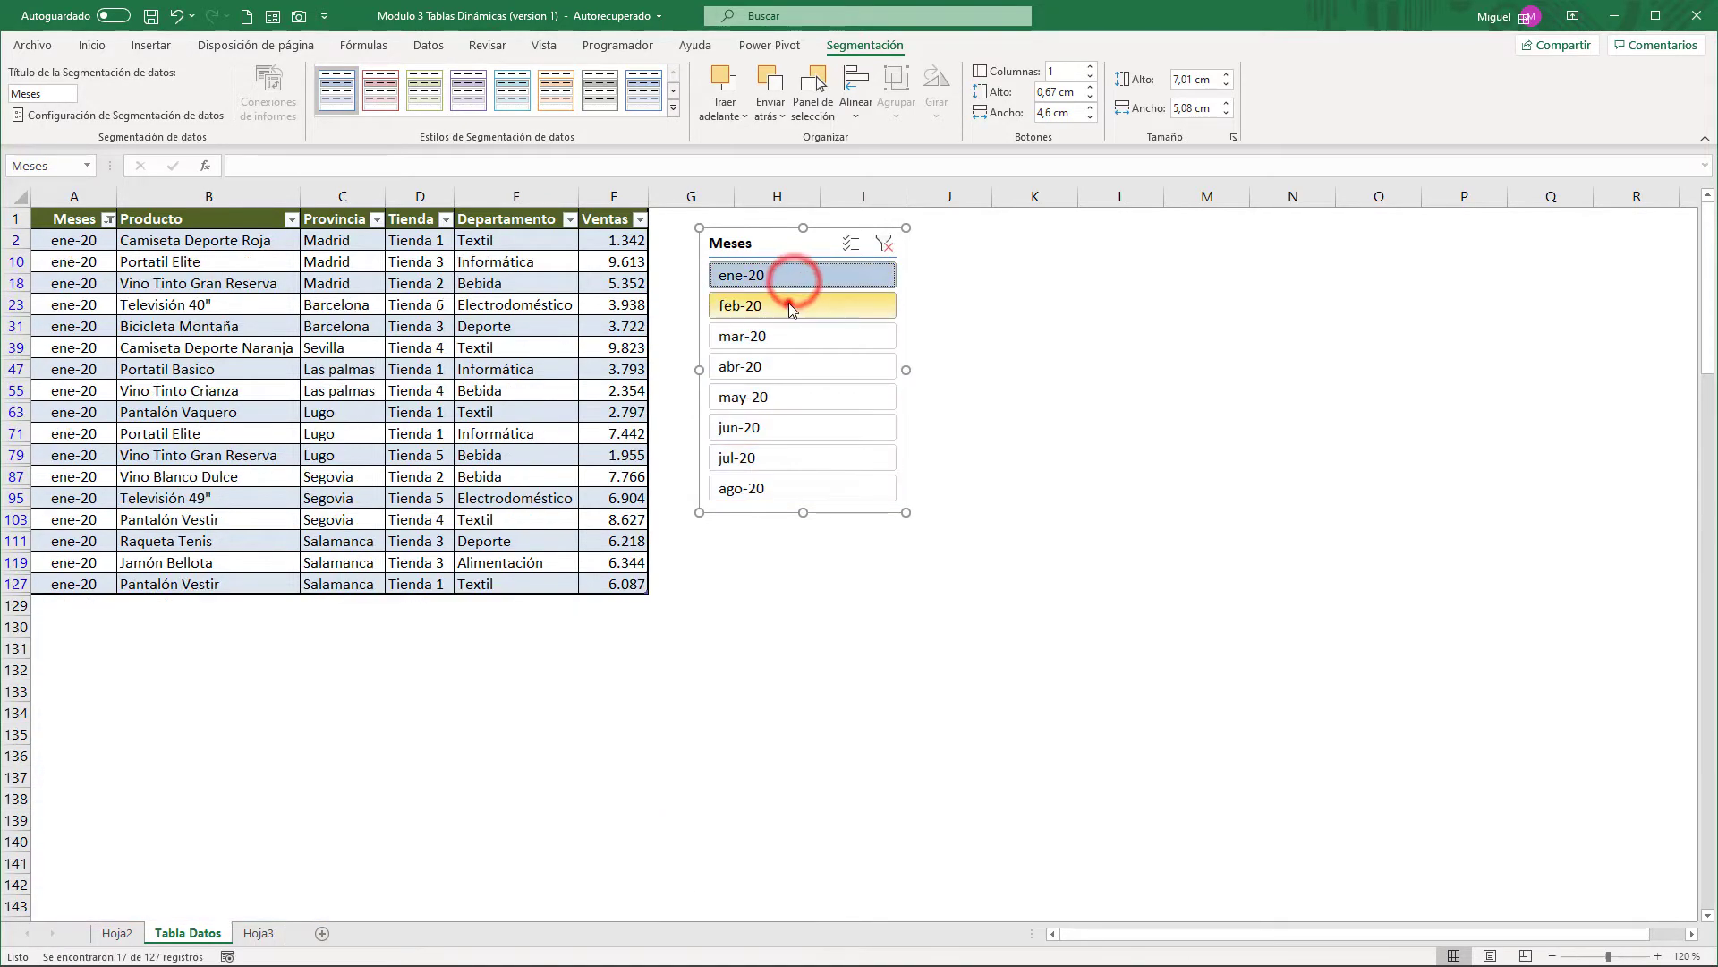
pyautogui.click(789, 305)
pyautogui.click(788, 336)
pyautogui.click(784, 369)
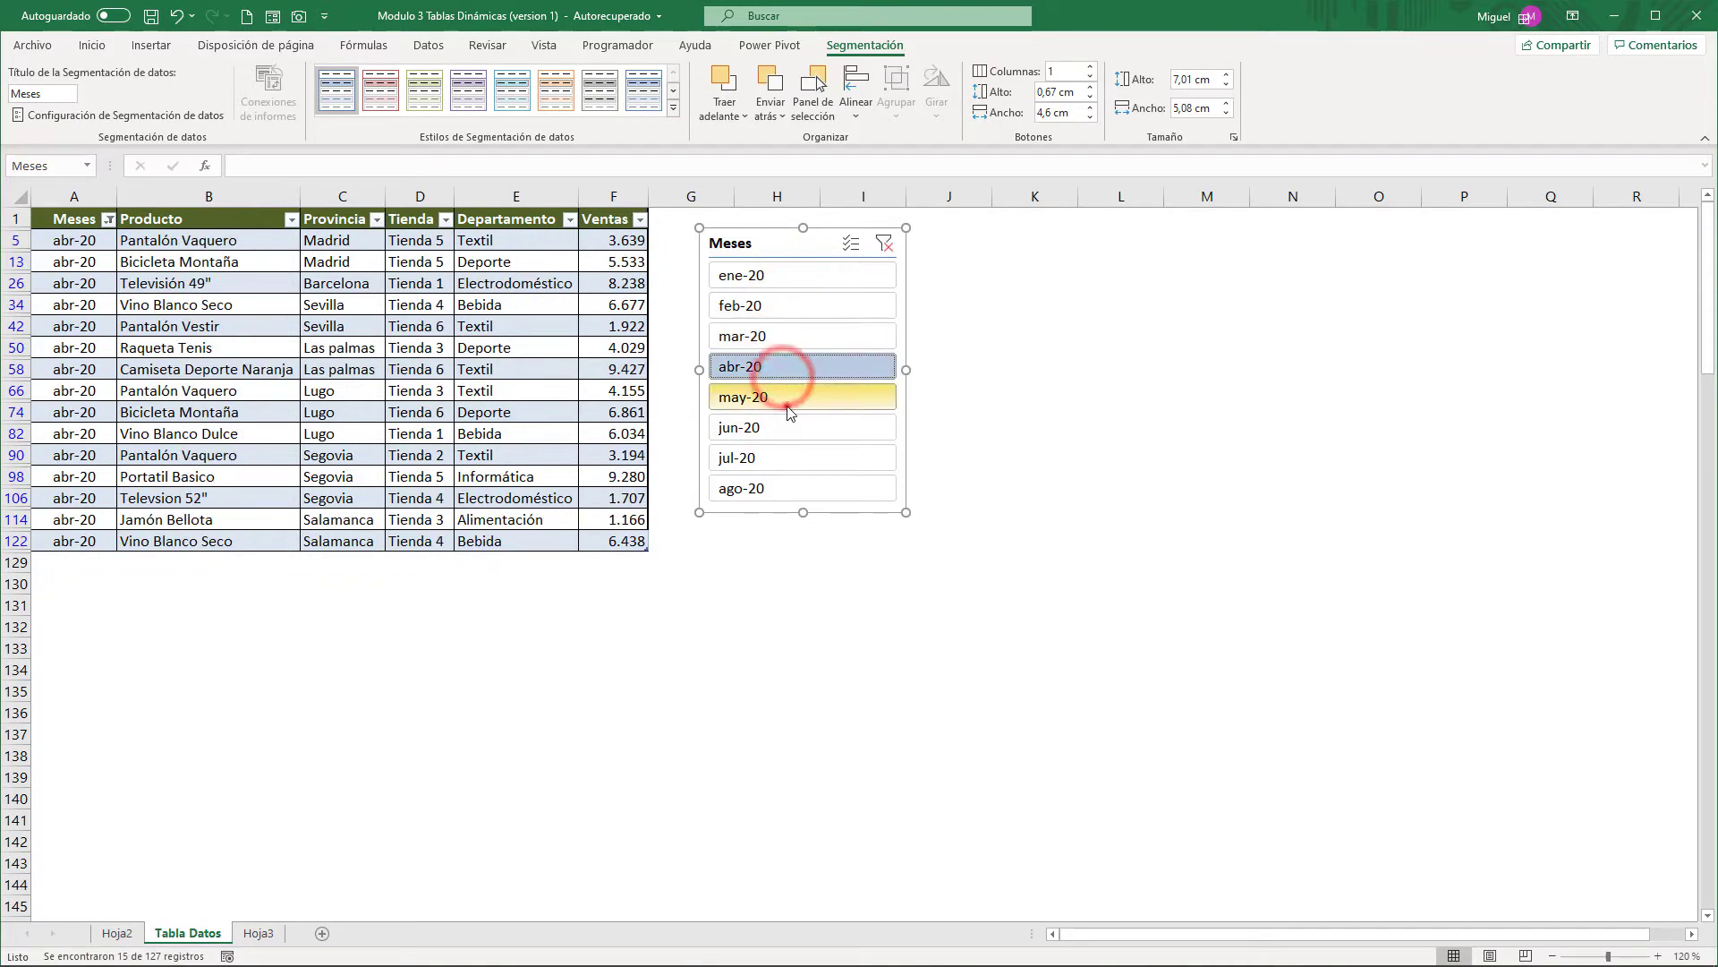
pyautogui.click(785, 399)
pyautogui.click(787, 460)
pyautogui.click(784, 488)
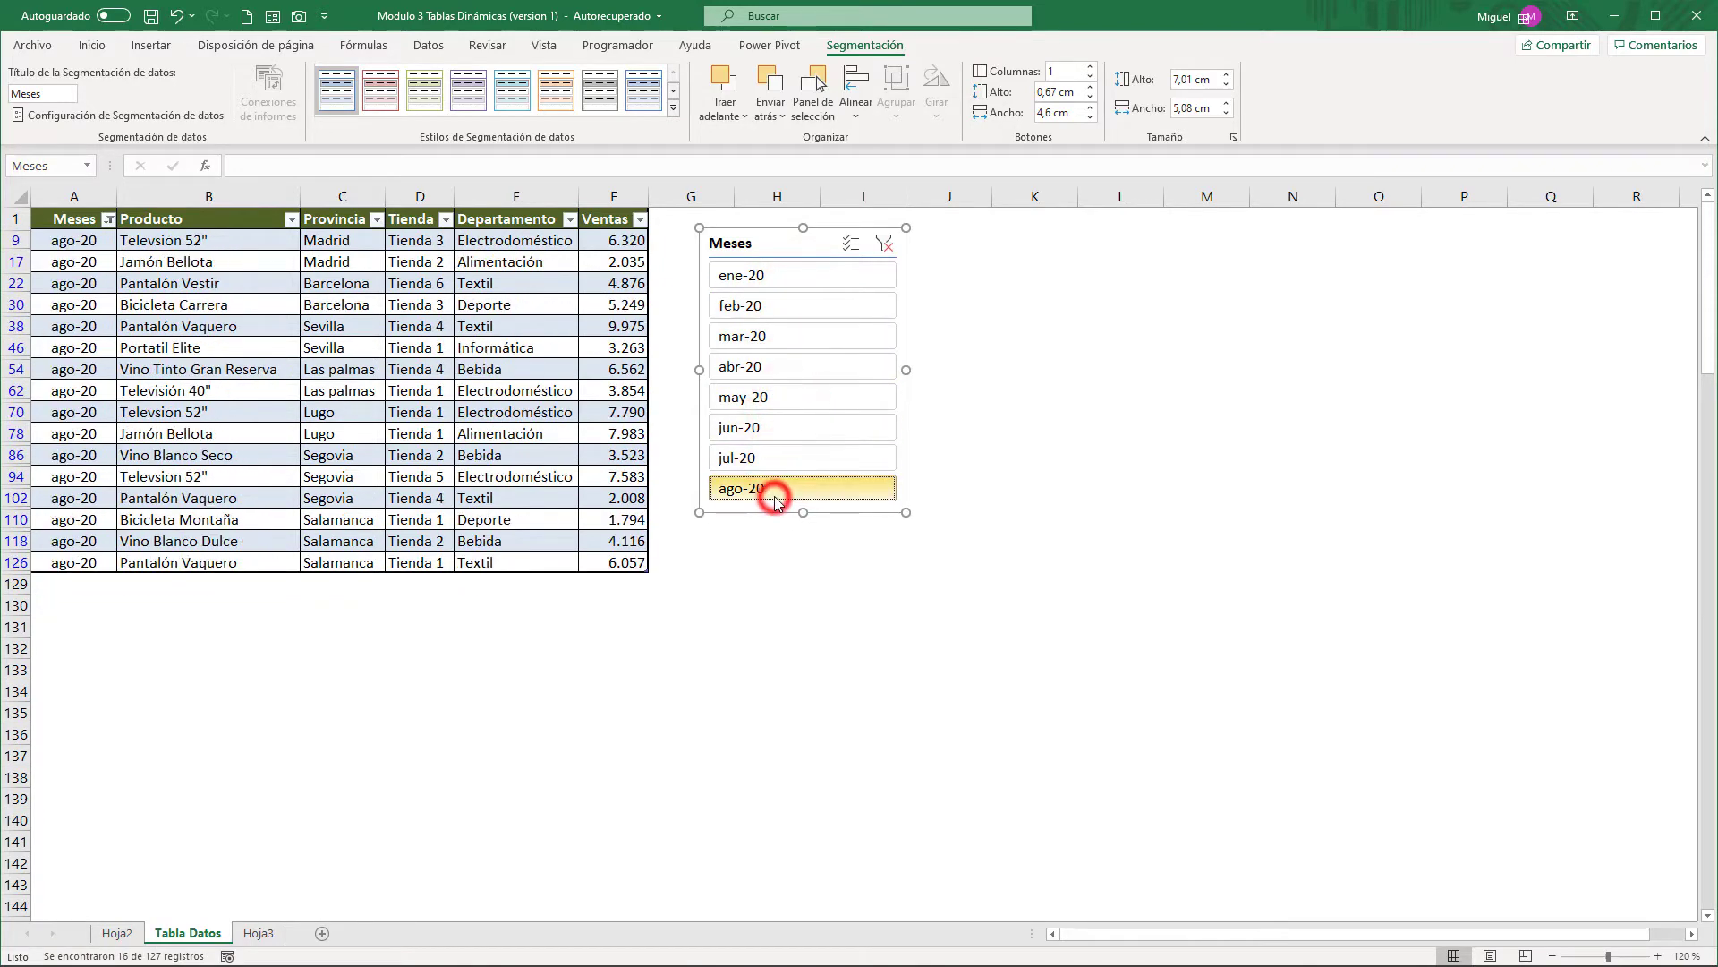
# Step: Filter the data table through the Meses slicer by individual months, clearing it between selections and finishing on jul-20
pyautogui.click(885, 244)
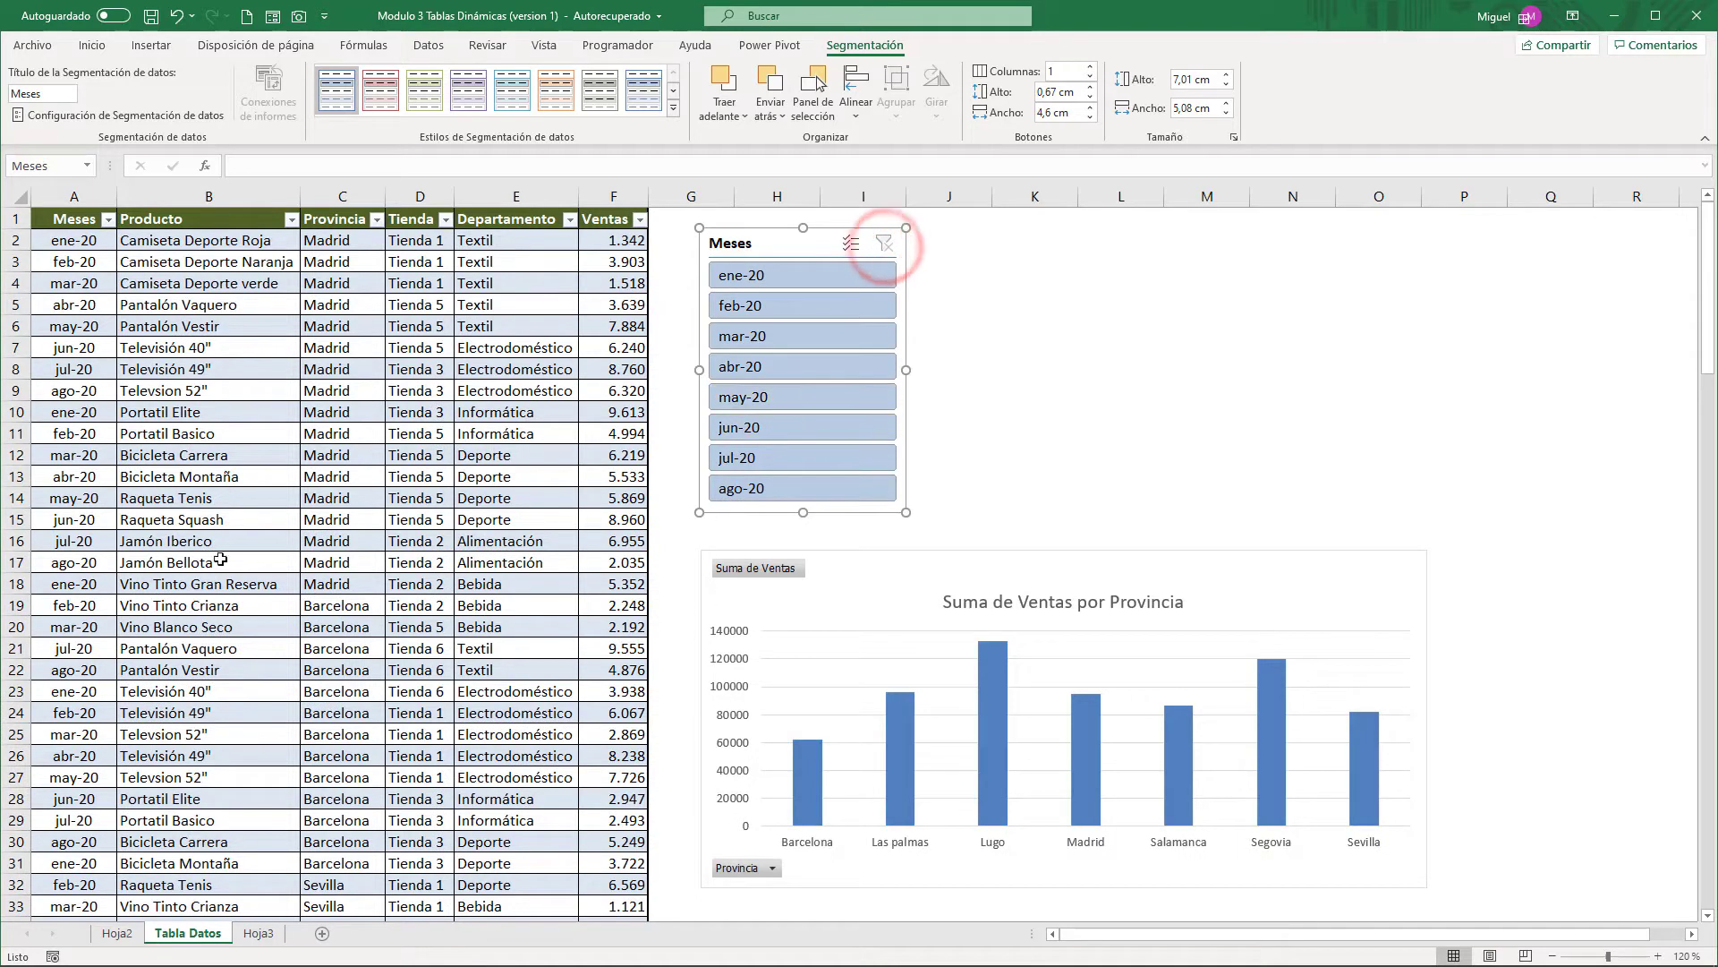
pyautogui.click(757, 307)
pyautogui.click(766, 362)
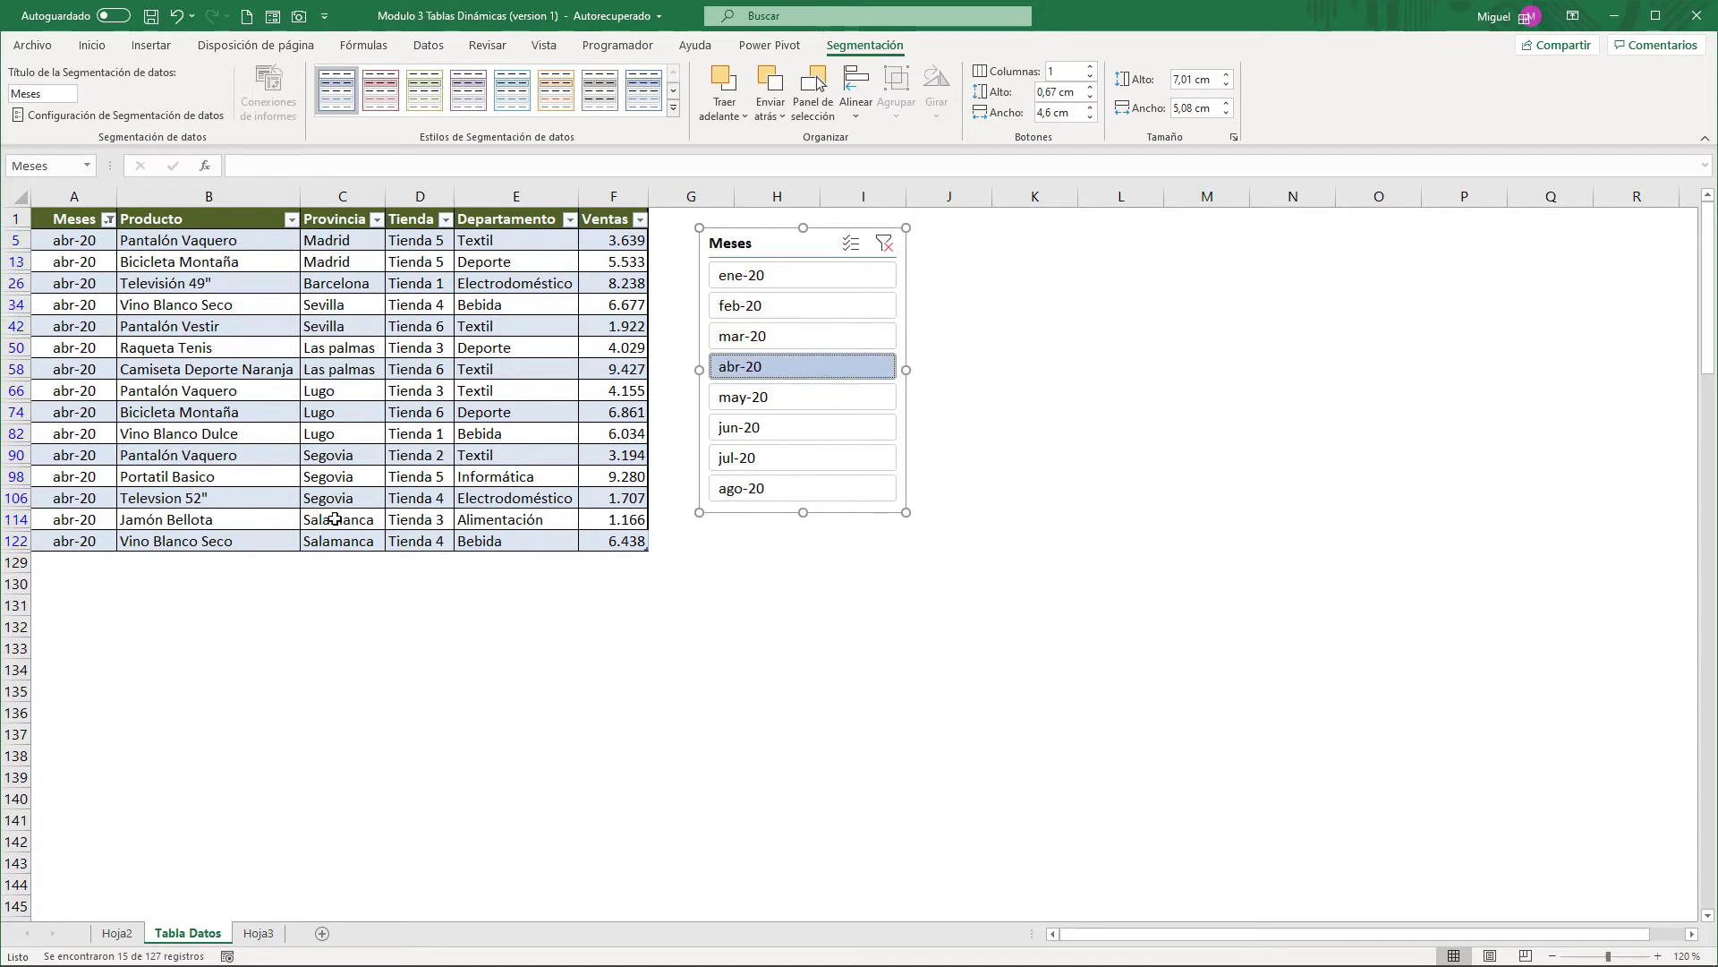
pyautogui.click(777, 301)
pyautogui.click(886, 247)
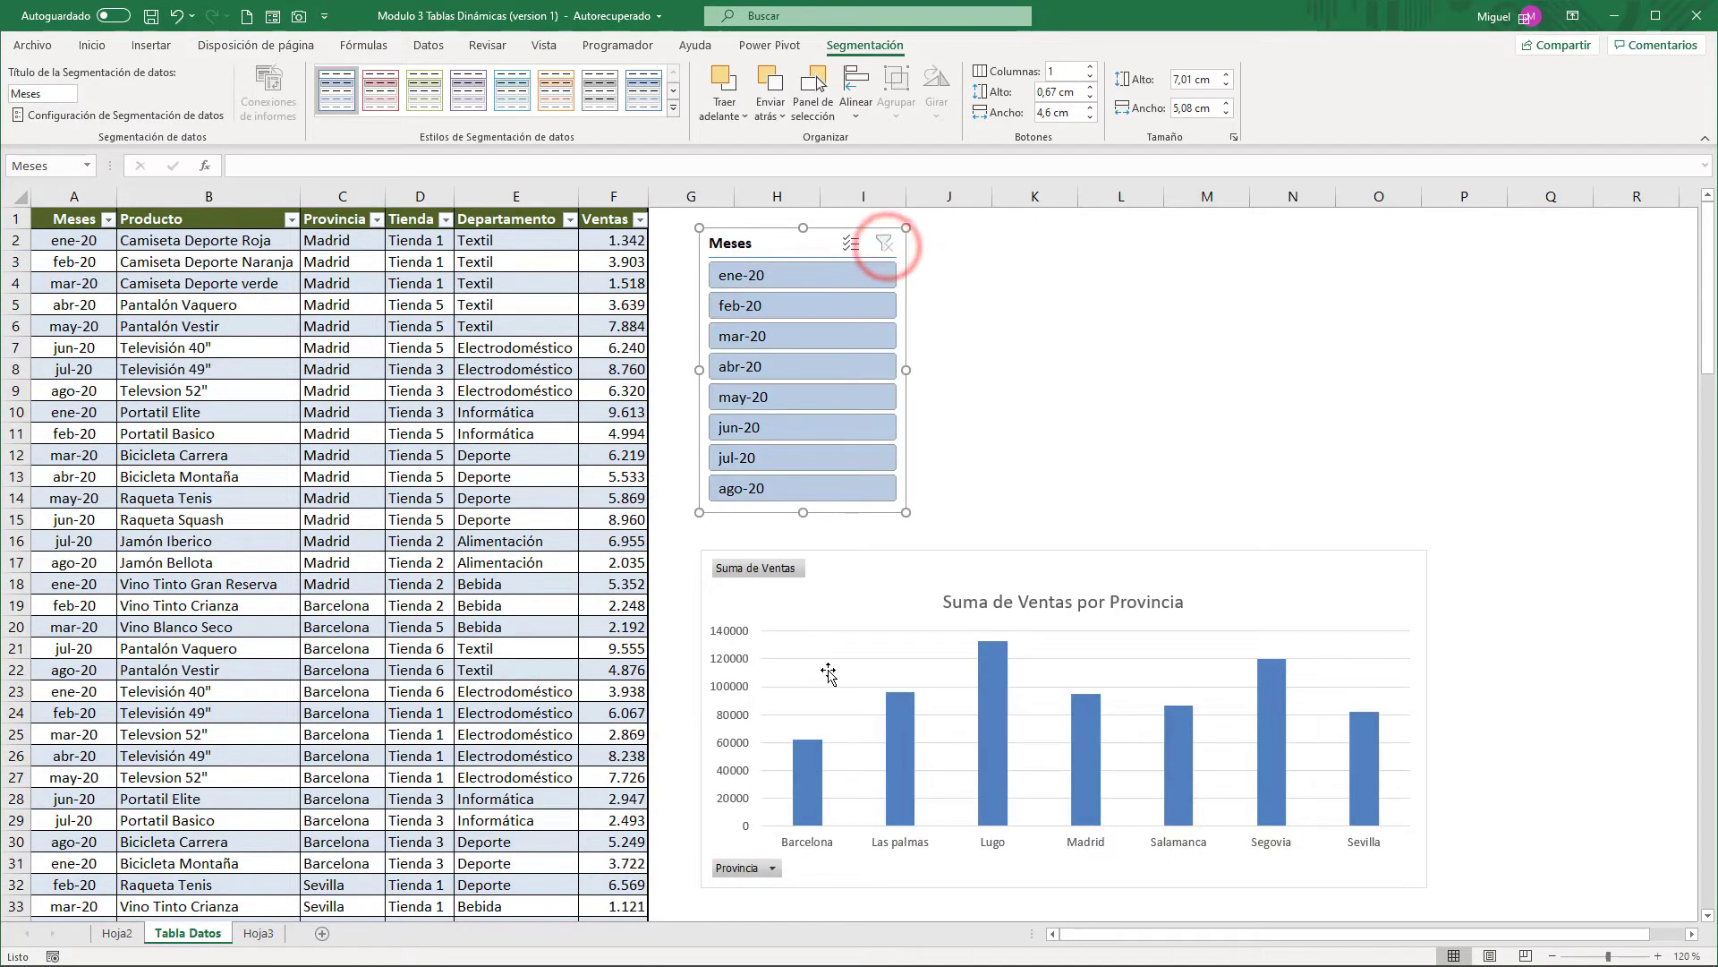
pyautogui.click(799, 332)
pyautogui.click(799, 397)
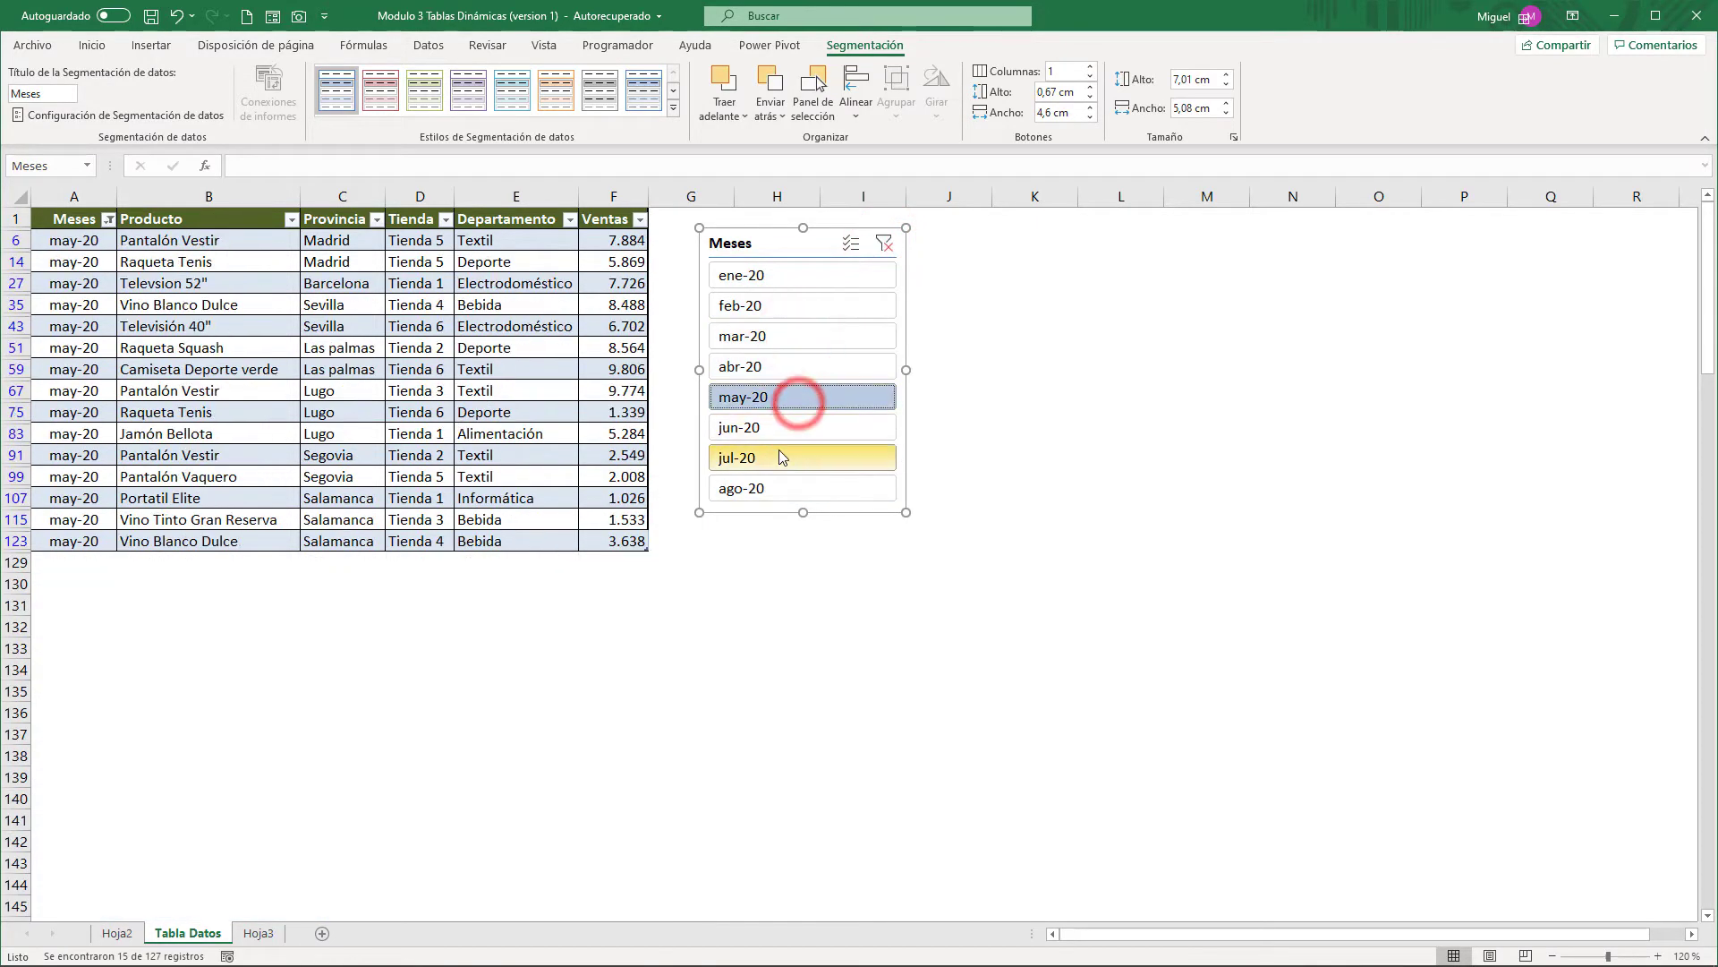
pyautogui.click(780, 455)
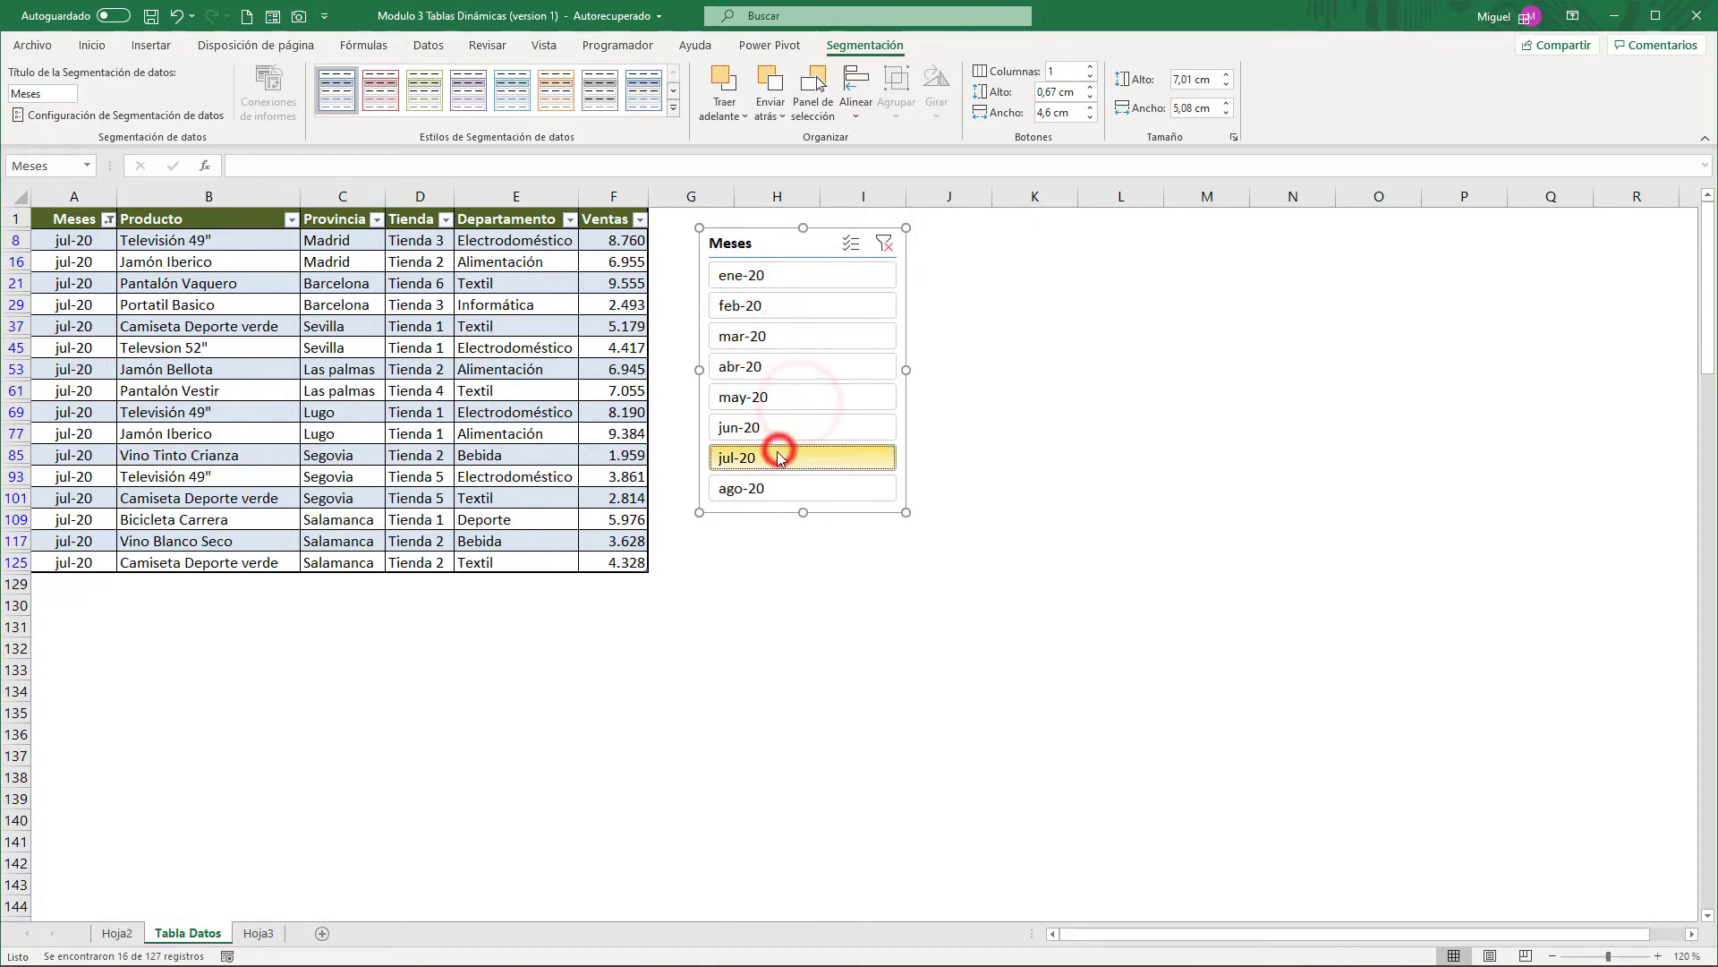
# Step: Check the sales-by-province pivot table on Hoja2, and clear the Meses slicer filter on Tabla Datos
pyautogui.click(119, 935)
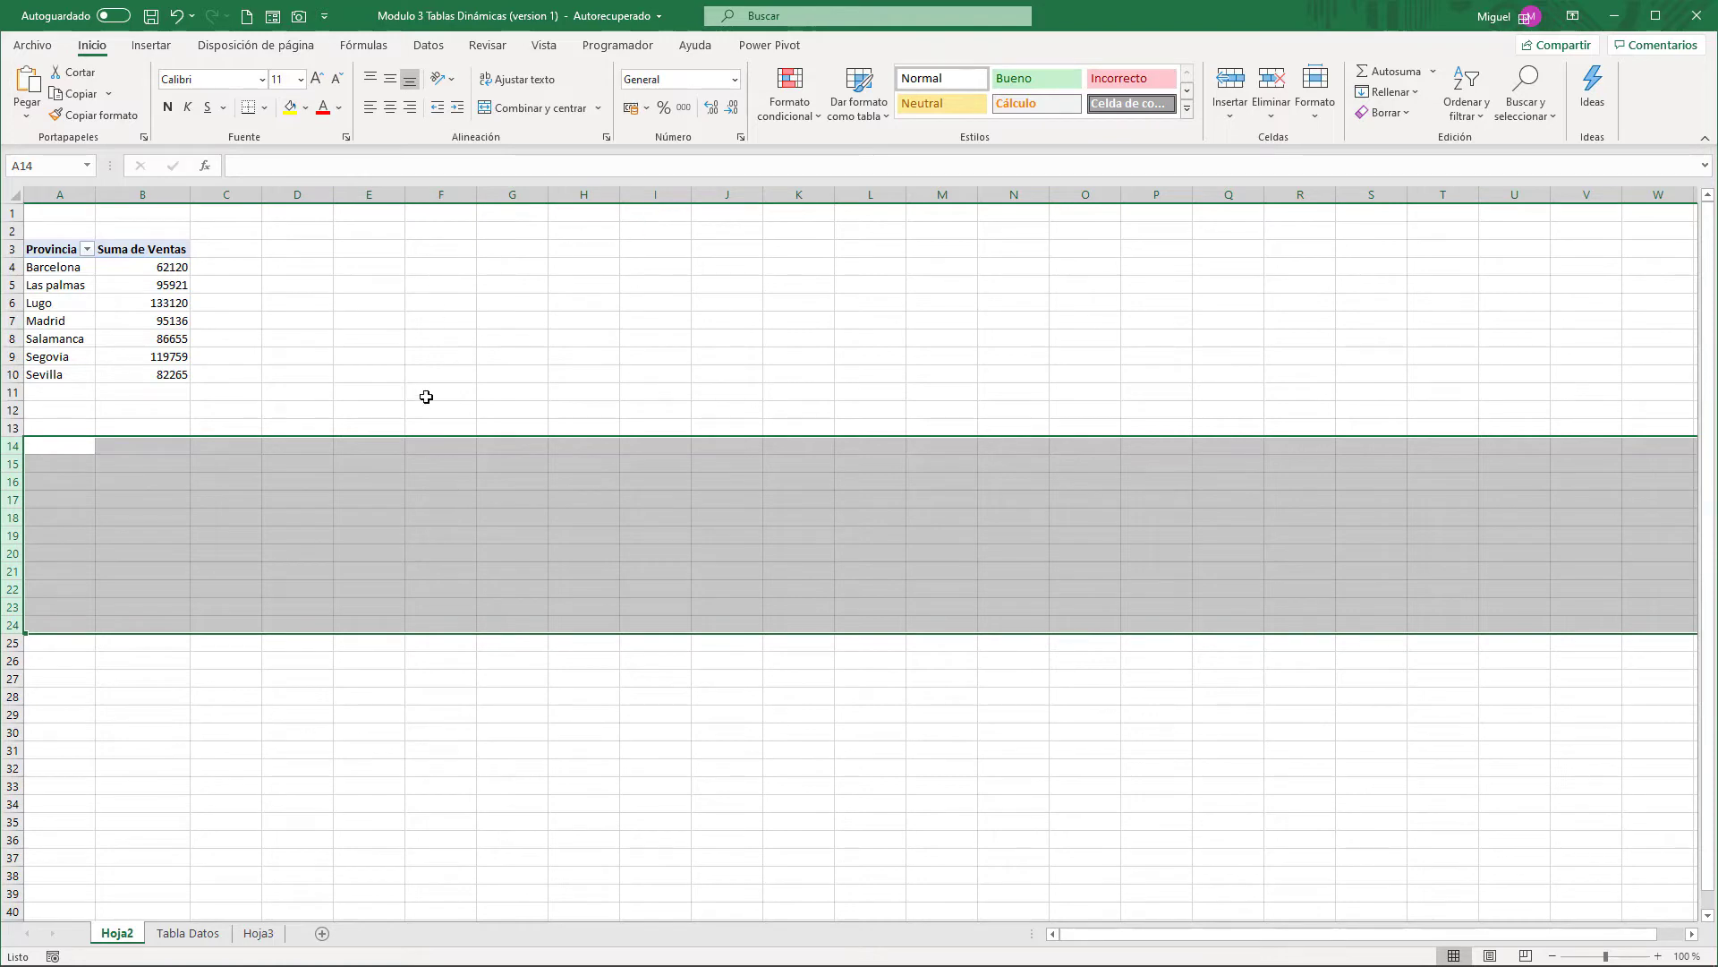
pyautogui.click(188, 933)
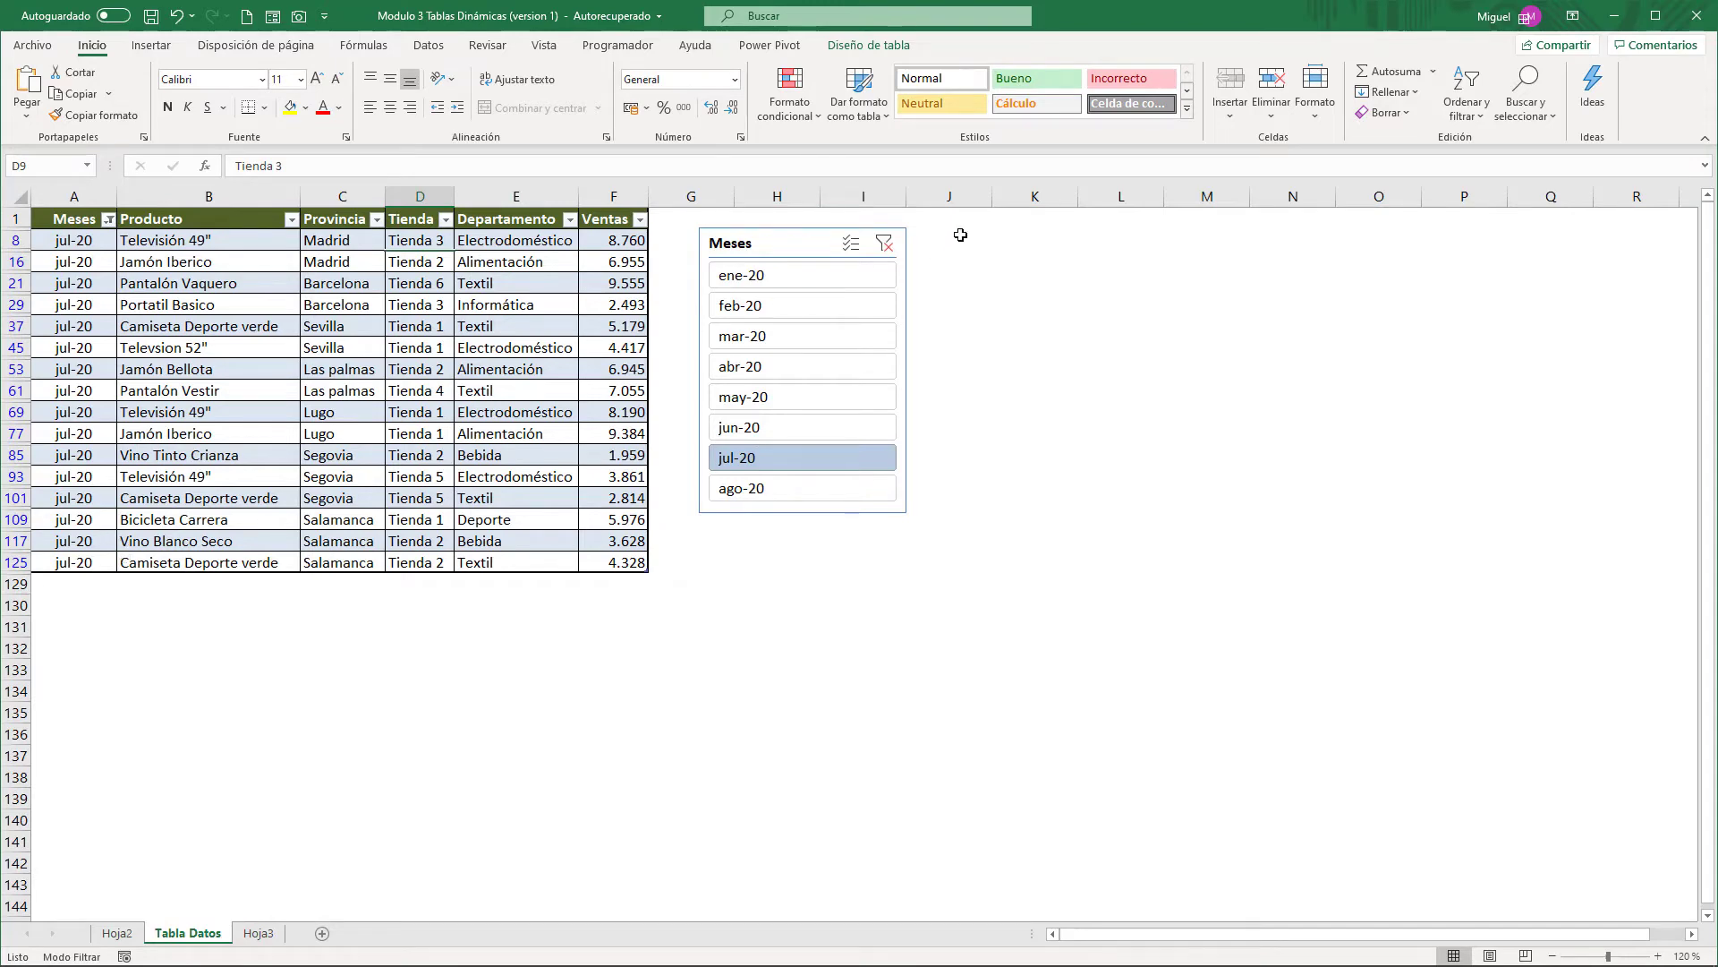
pyautogui.click(884, 243)
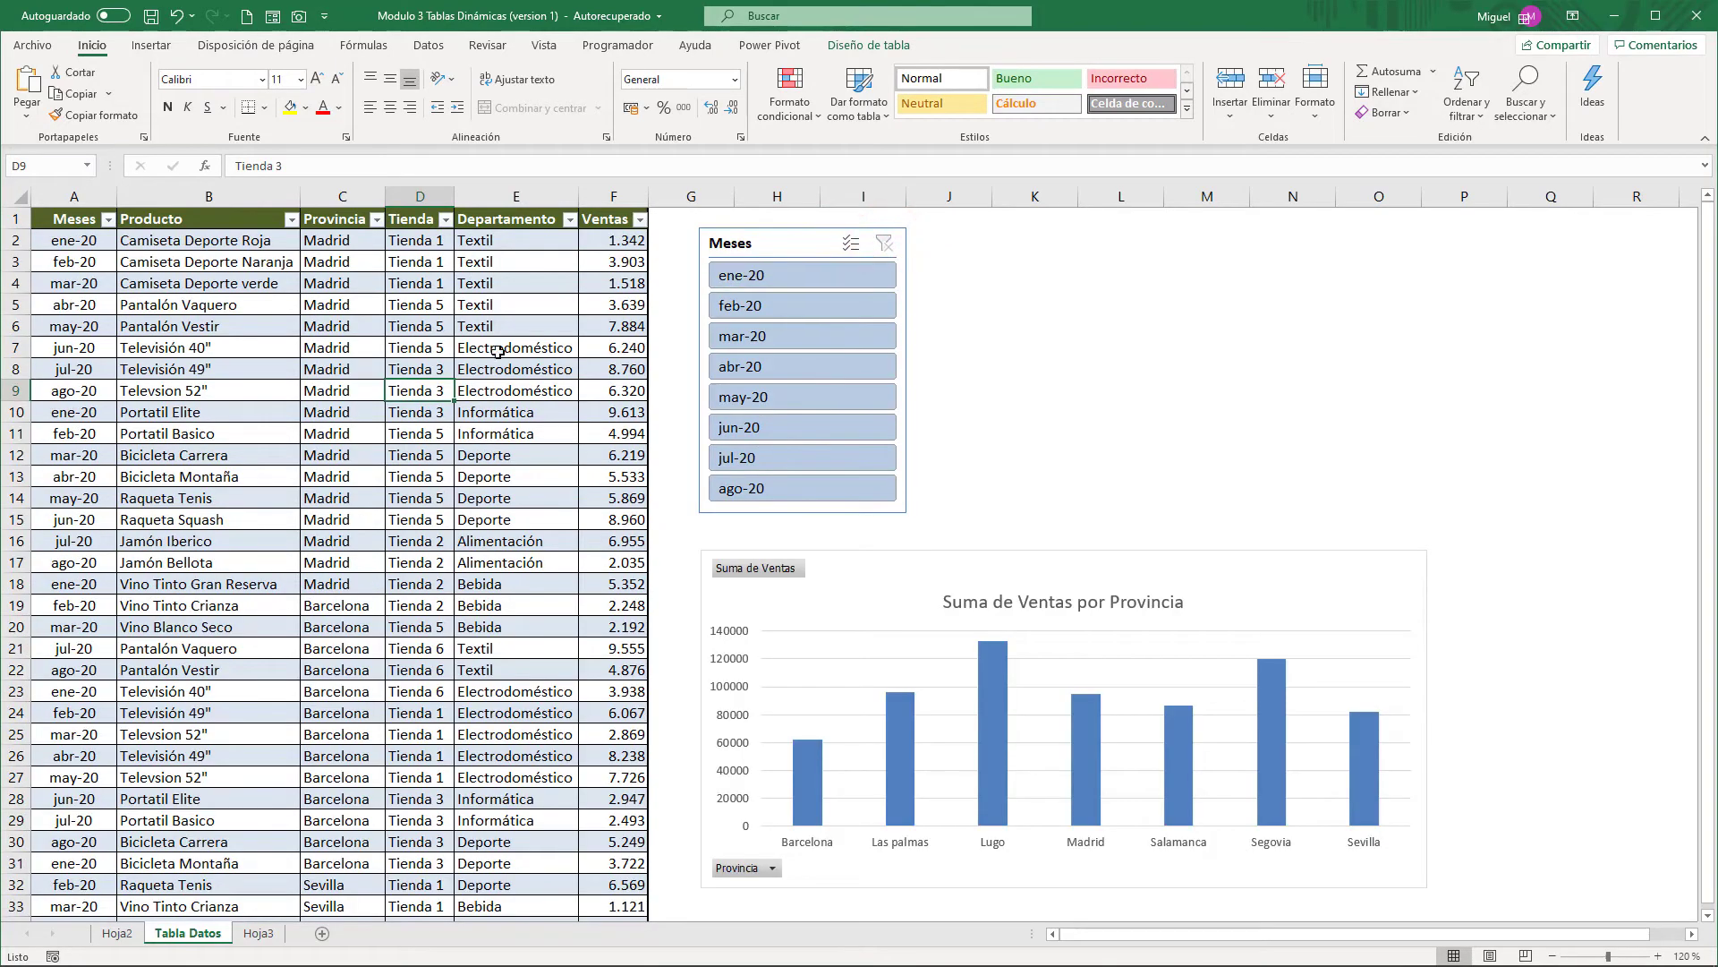
# Step: On Hoja3, insert a 2-D clustered column chart of Suma de Ventas by Provincia and place it beside the data, about E5 to J19
pyautogui.click(259, 934)
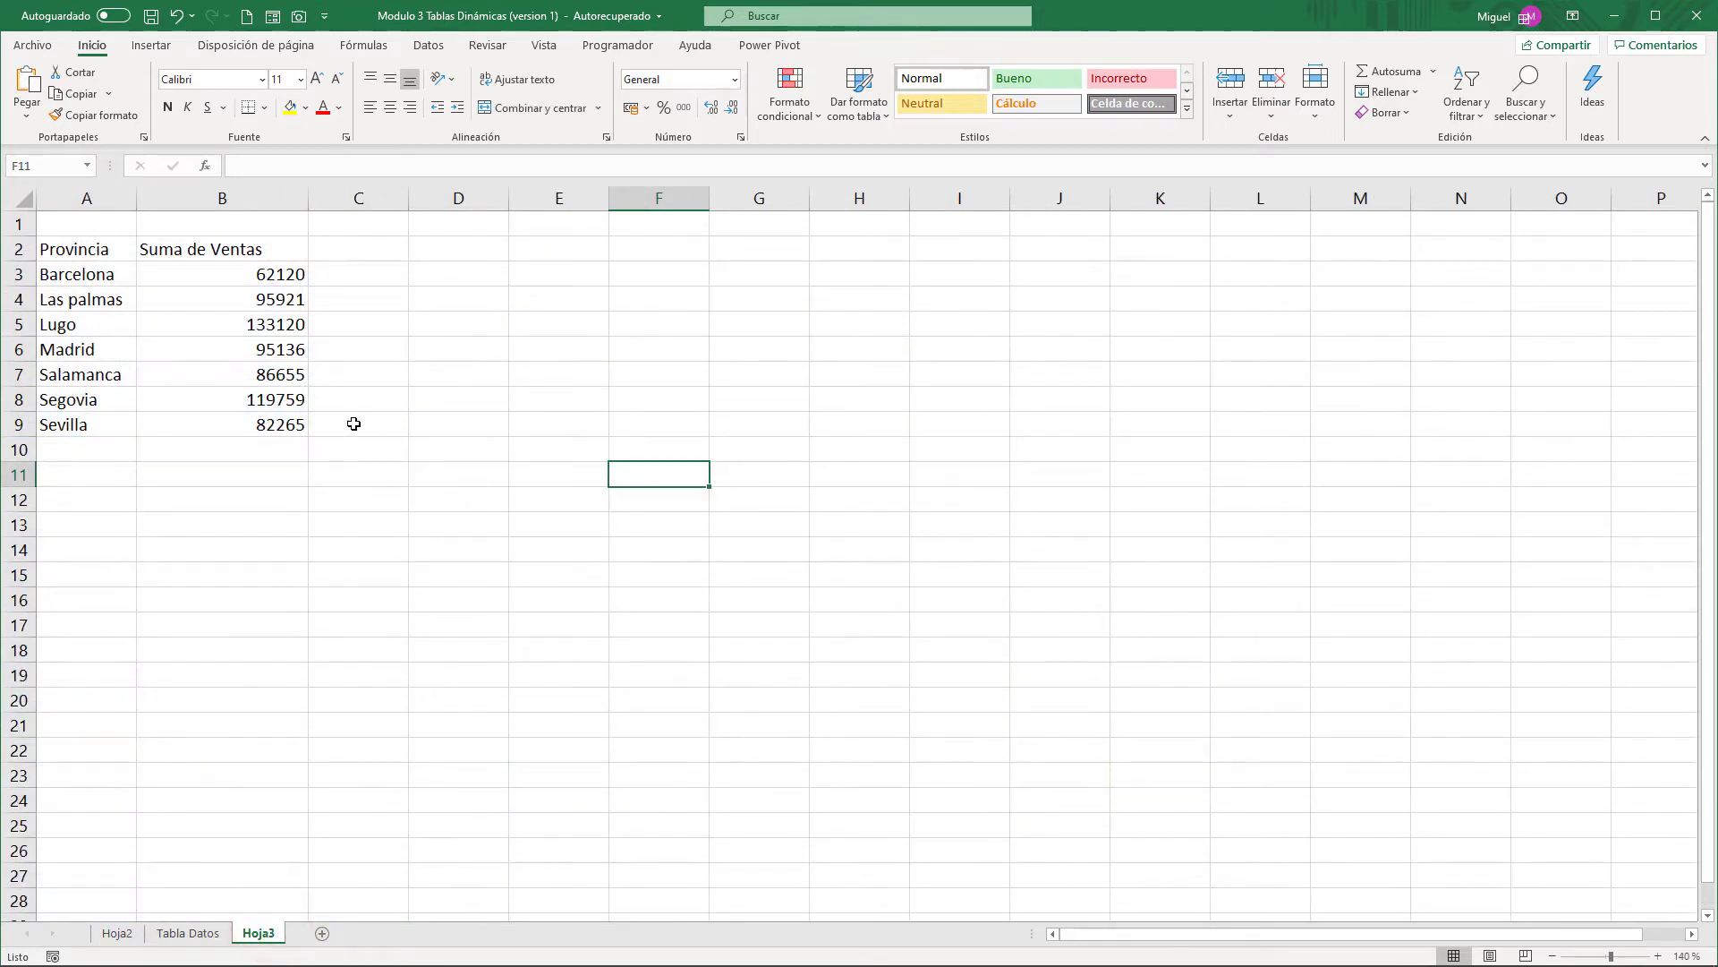
pyautogui.click(480, 421)
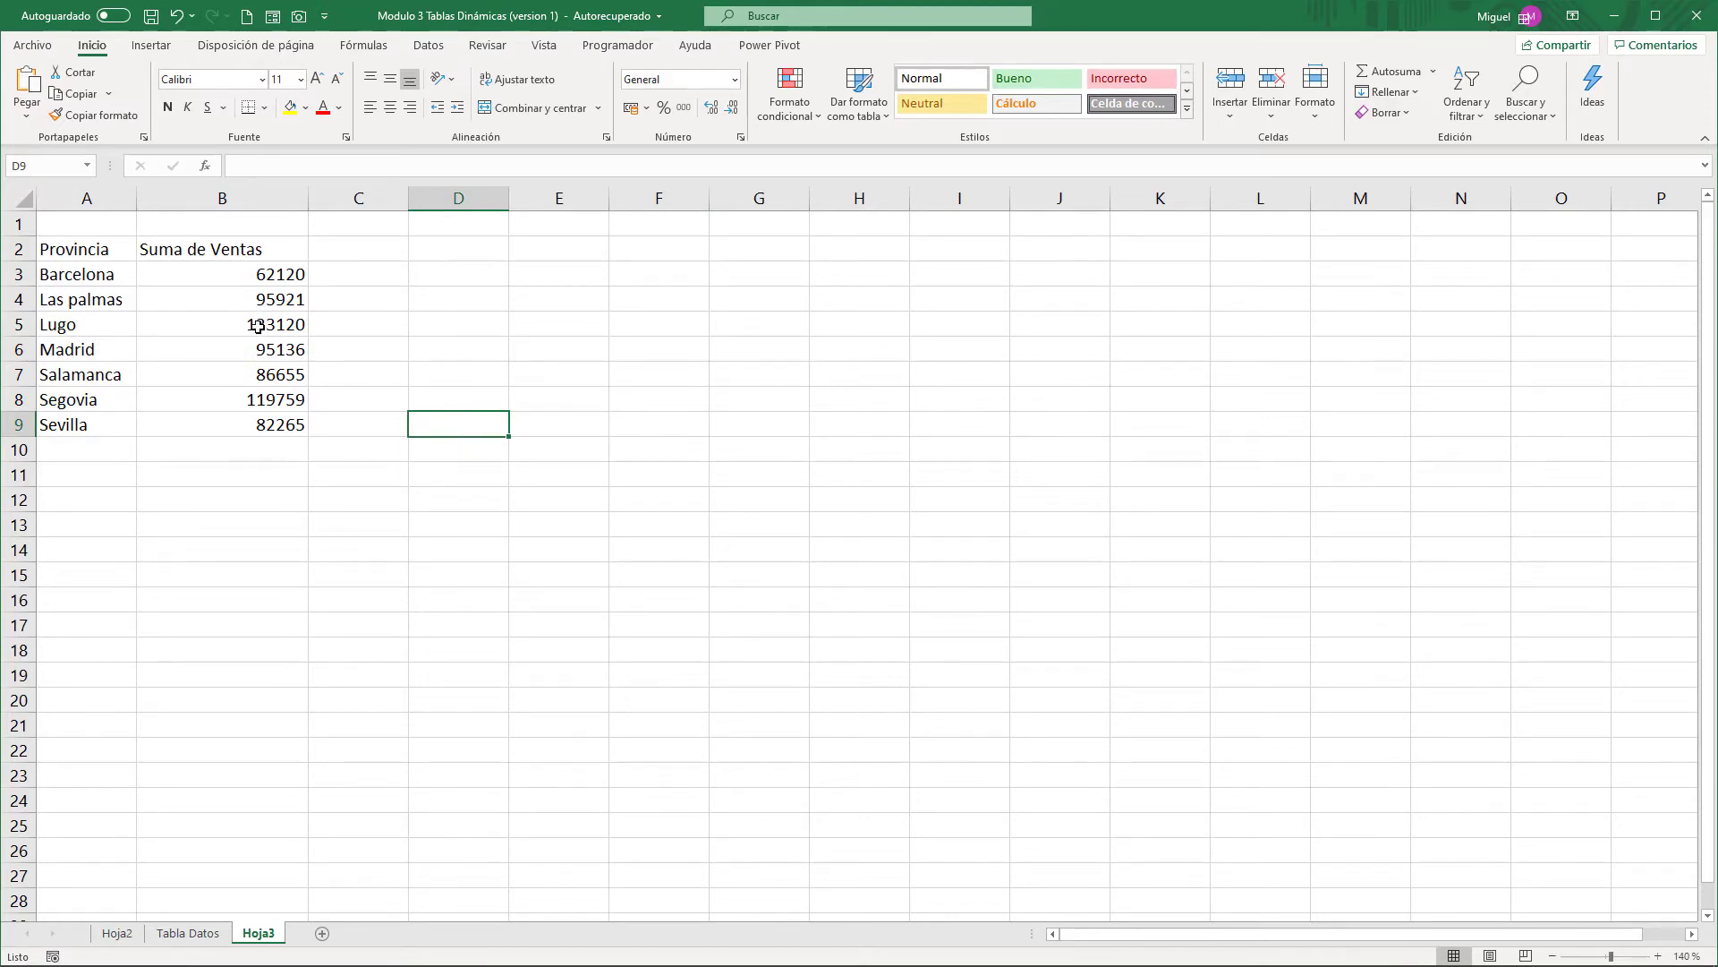
pyautogui.click(211, 288)
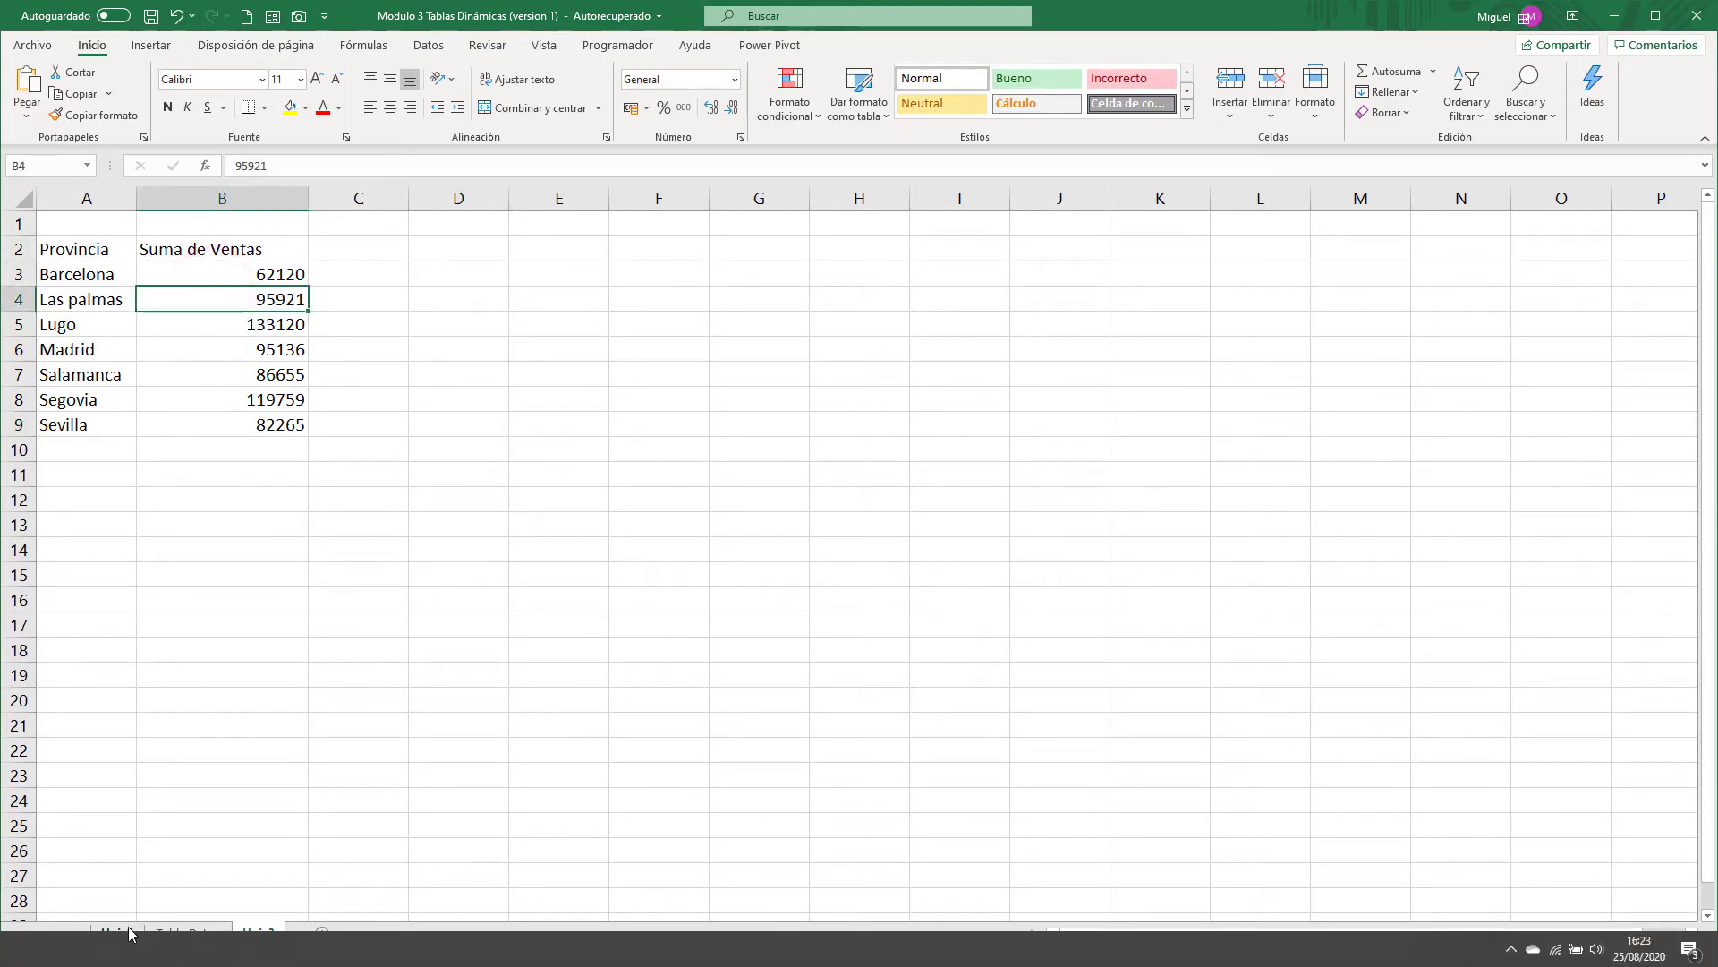
pyautogui.click(126, 931)
pyautogui.click(258, 933)
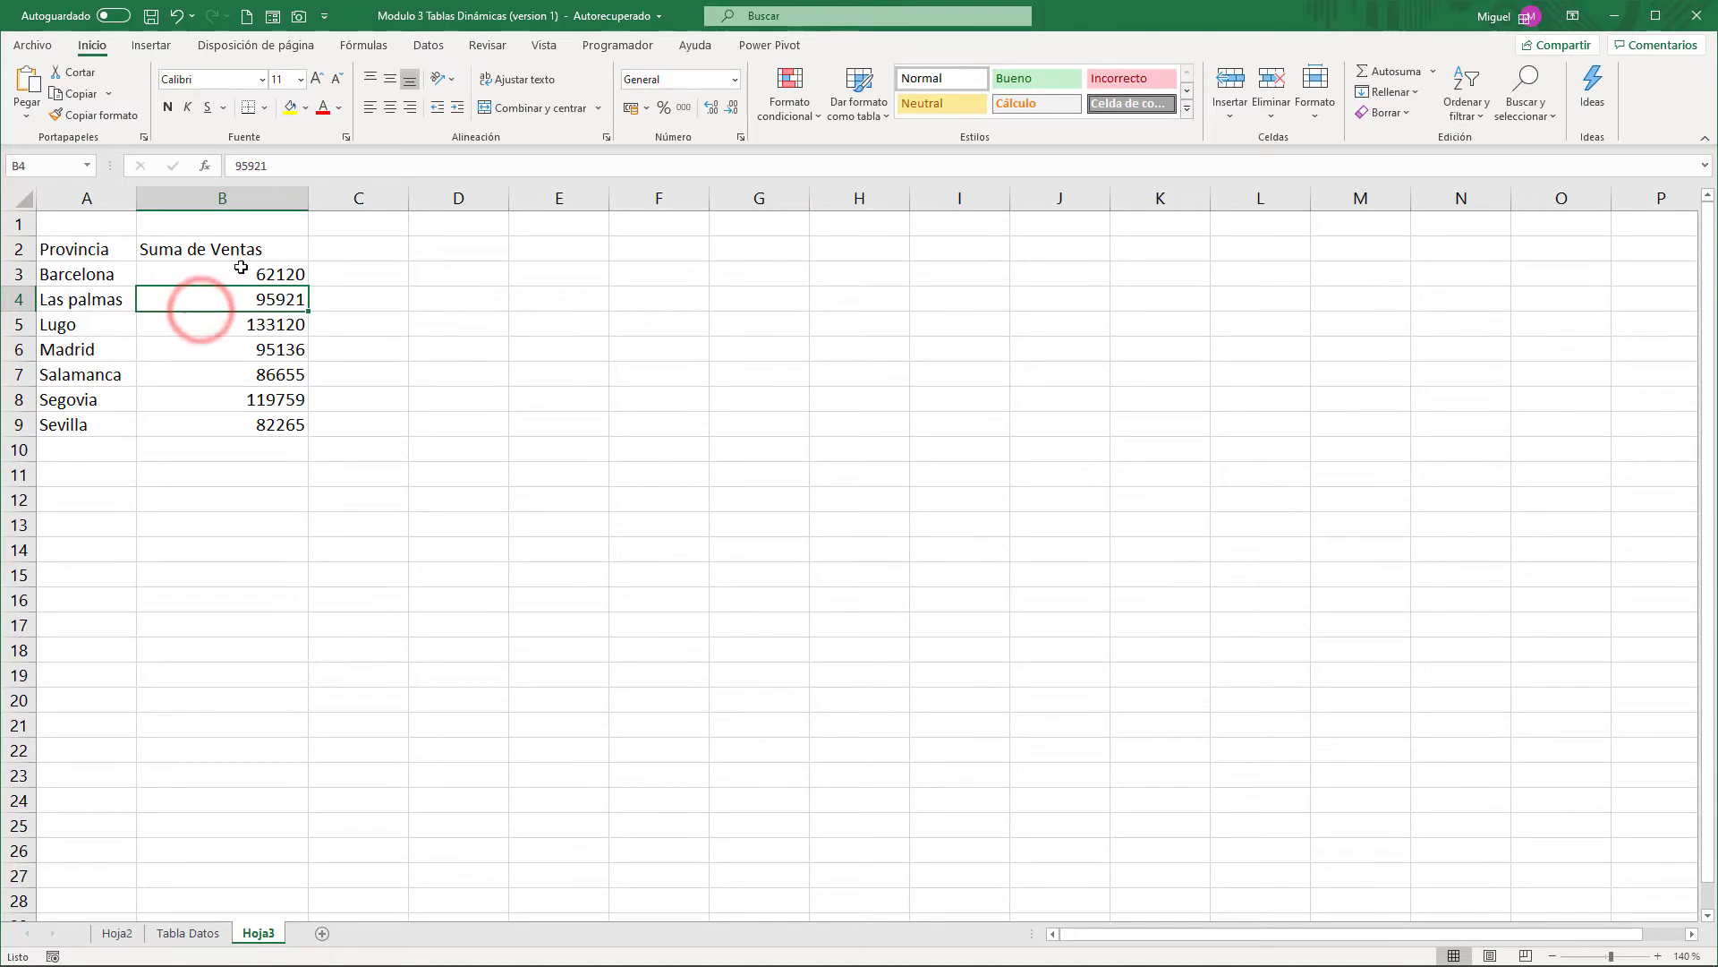
pyautogui.click(217, 318)
pyautogui.click(159, 47)
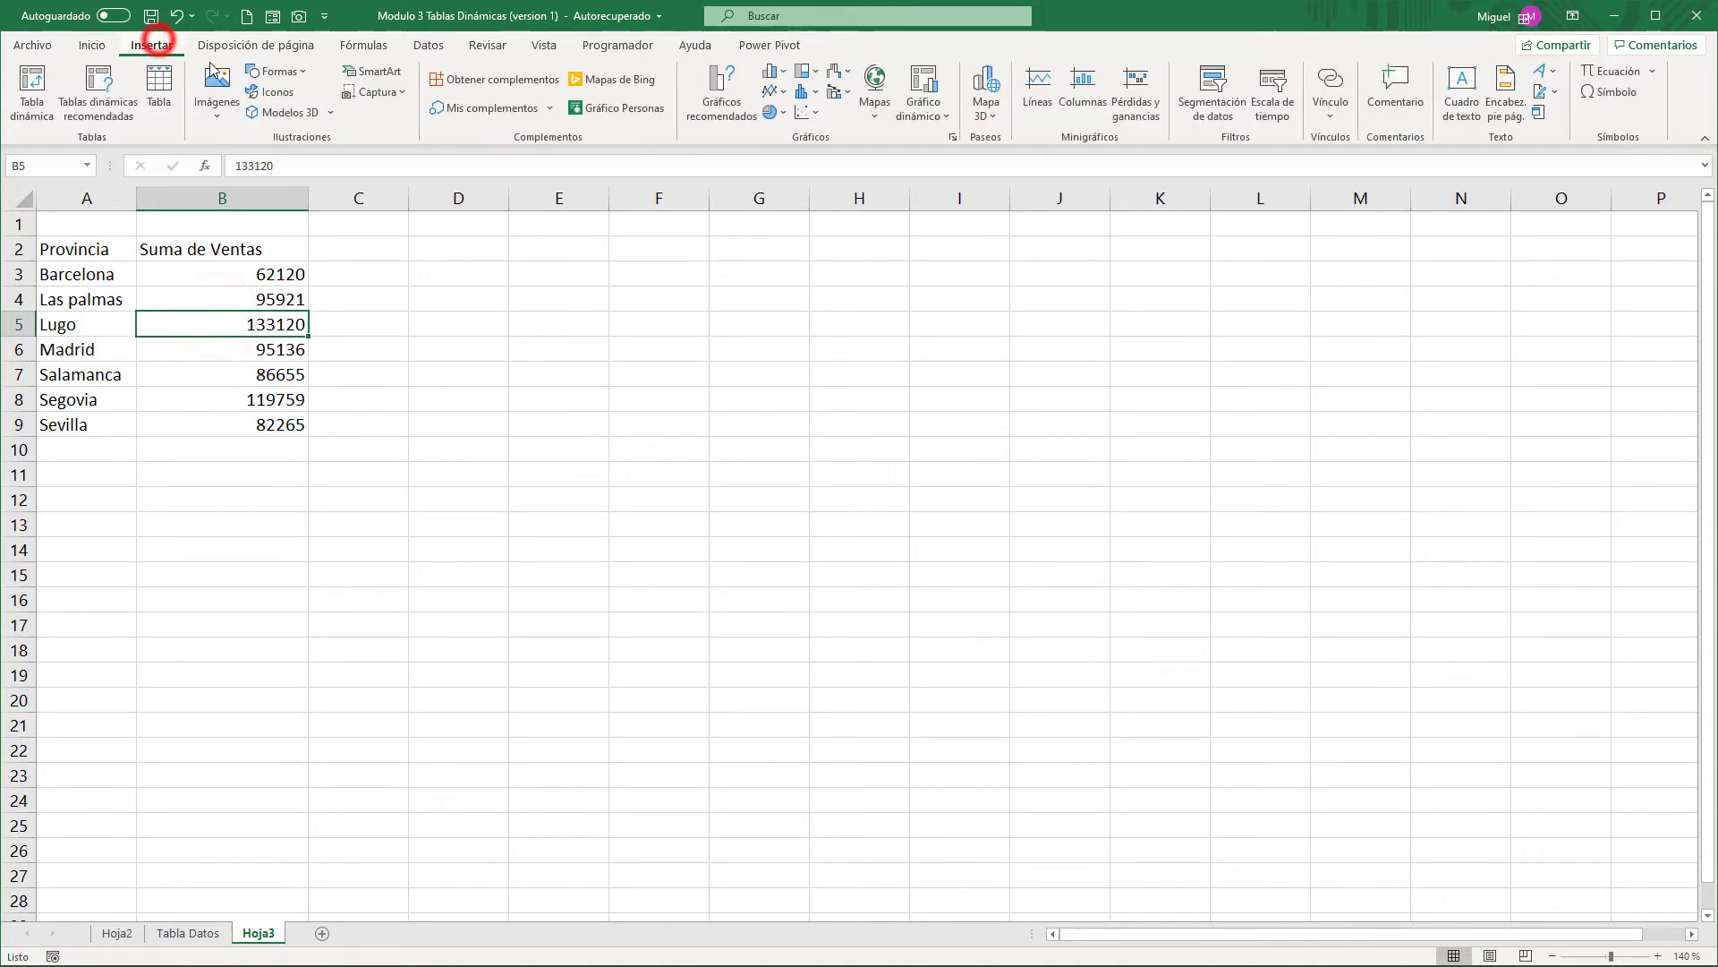
pyautogui.click(770, 72)
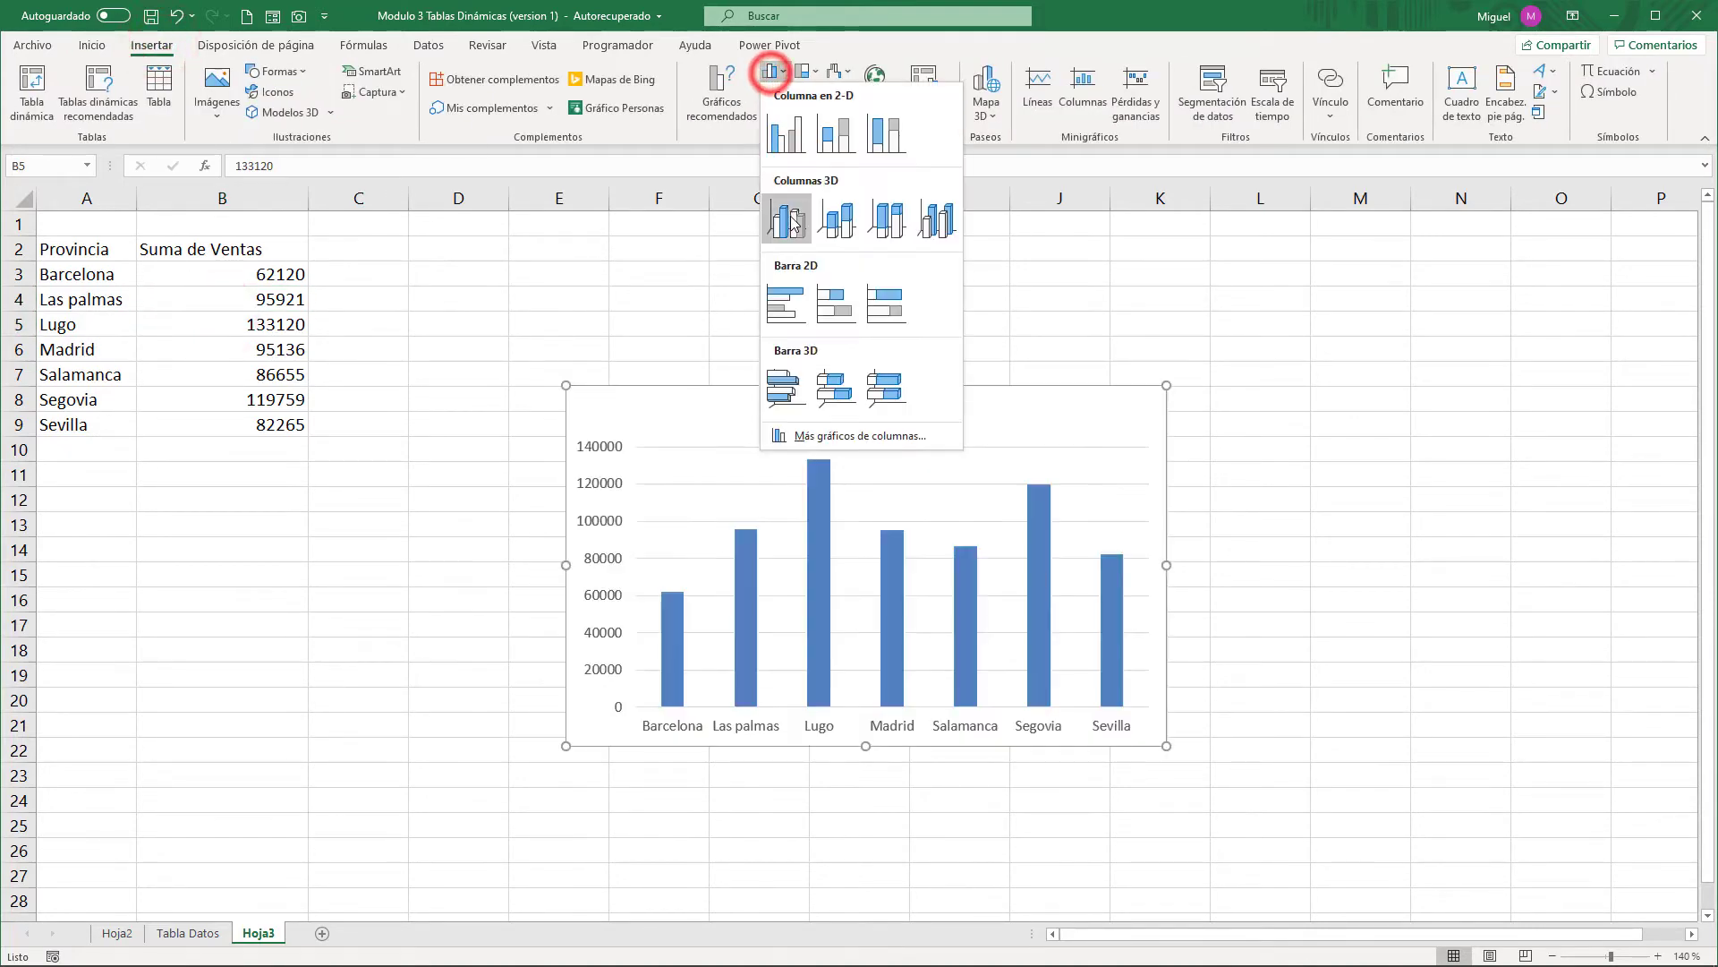
pyautogui.click(786, 134)
pyautogui.moveTo(684, 410); pyautogui.dragTo(614, 344)
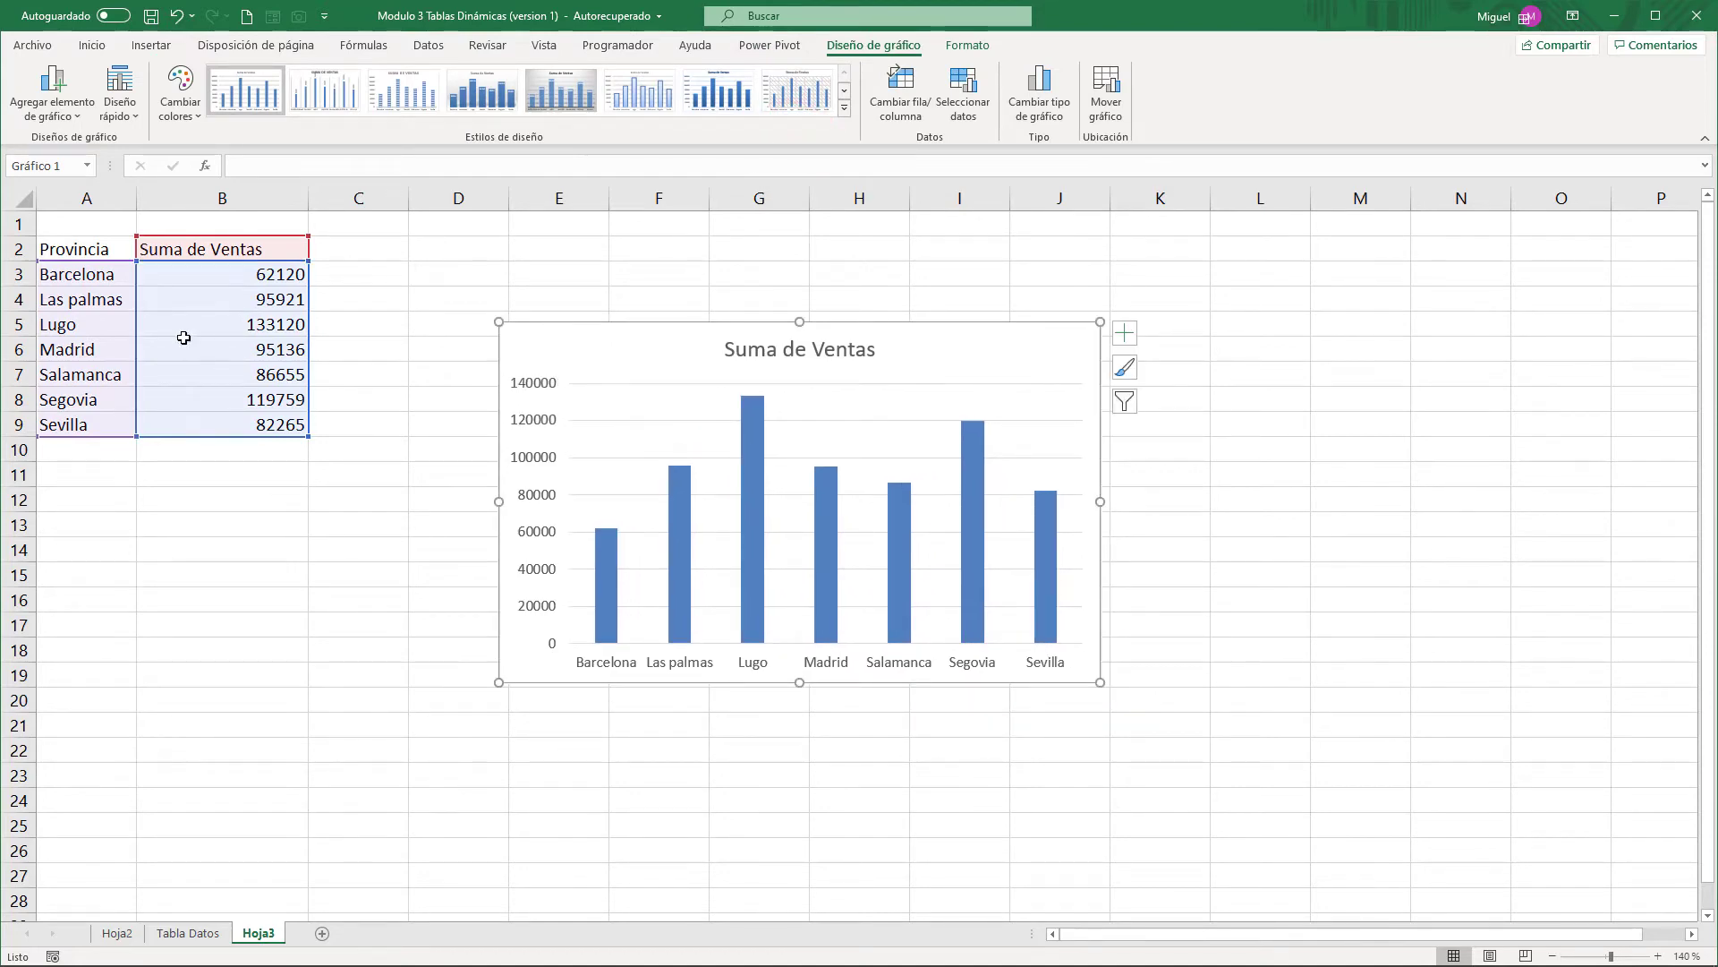
# Step: Hide rows 5 to 9 of Hoja3, covering Lugo through Sevilla
pyautogui.moveTo(20, 324); pyautogui.dragTo(26, 424)
pyautogui.rightClick(27, 424)
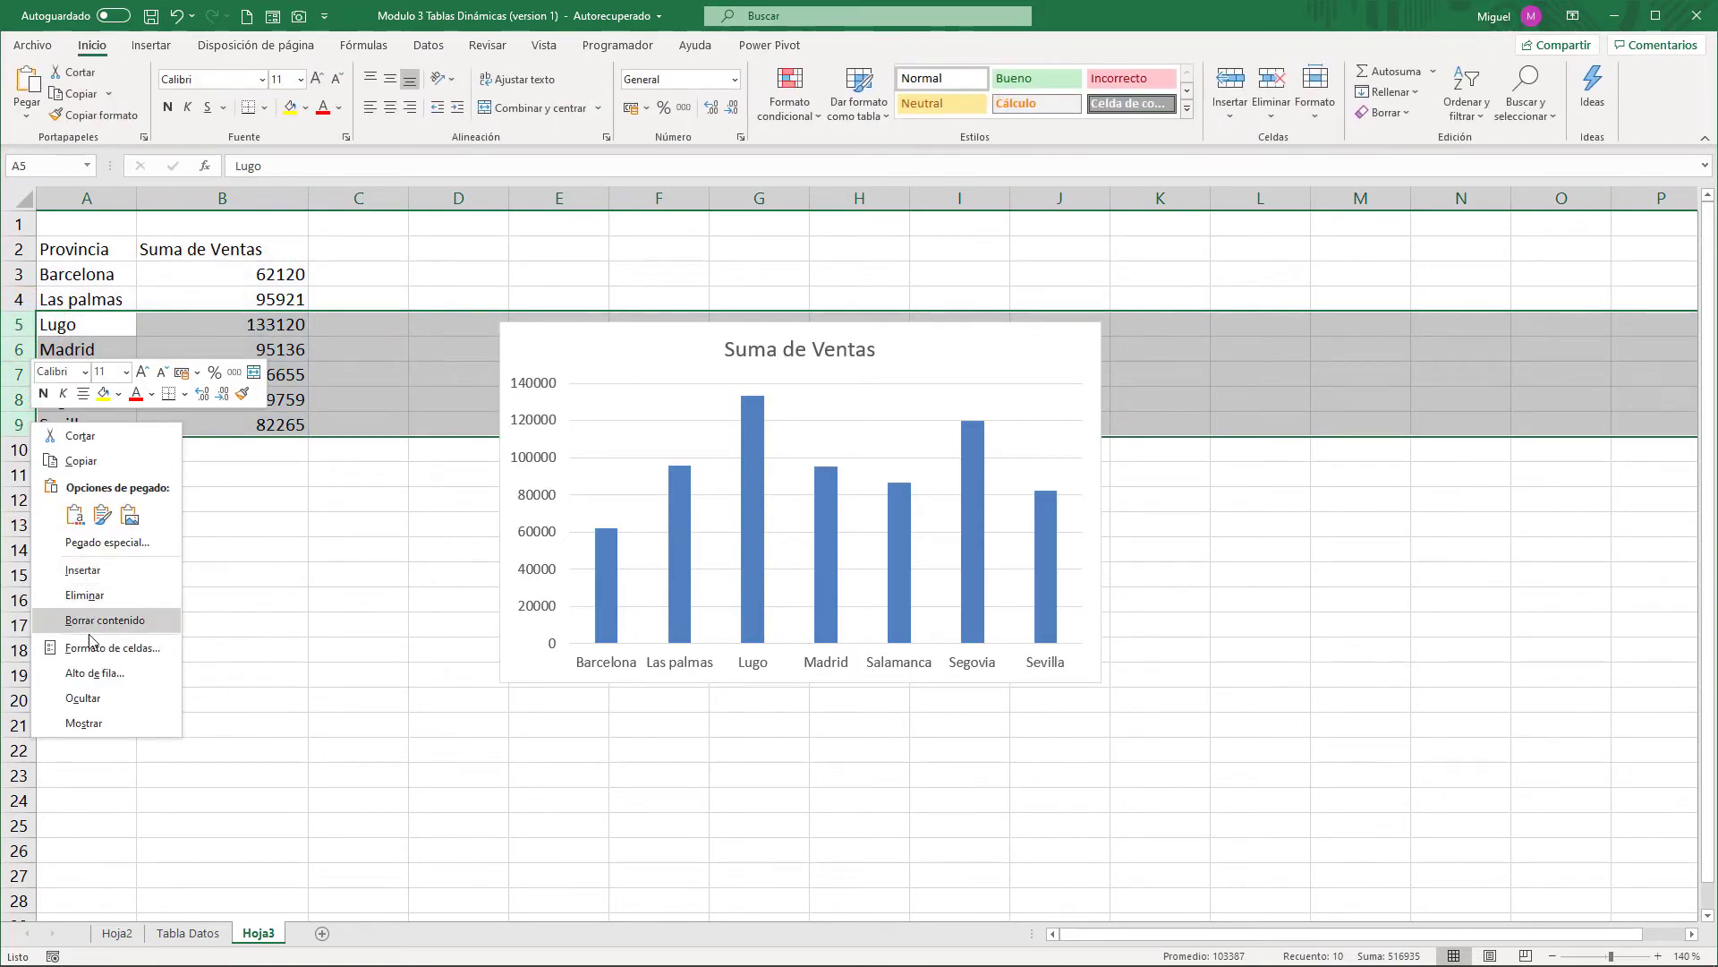
pyautogui.click(94, 700)
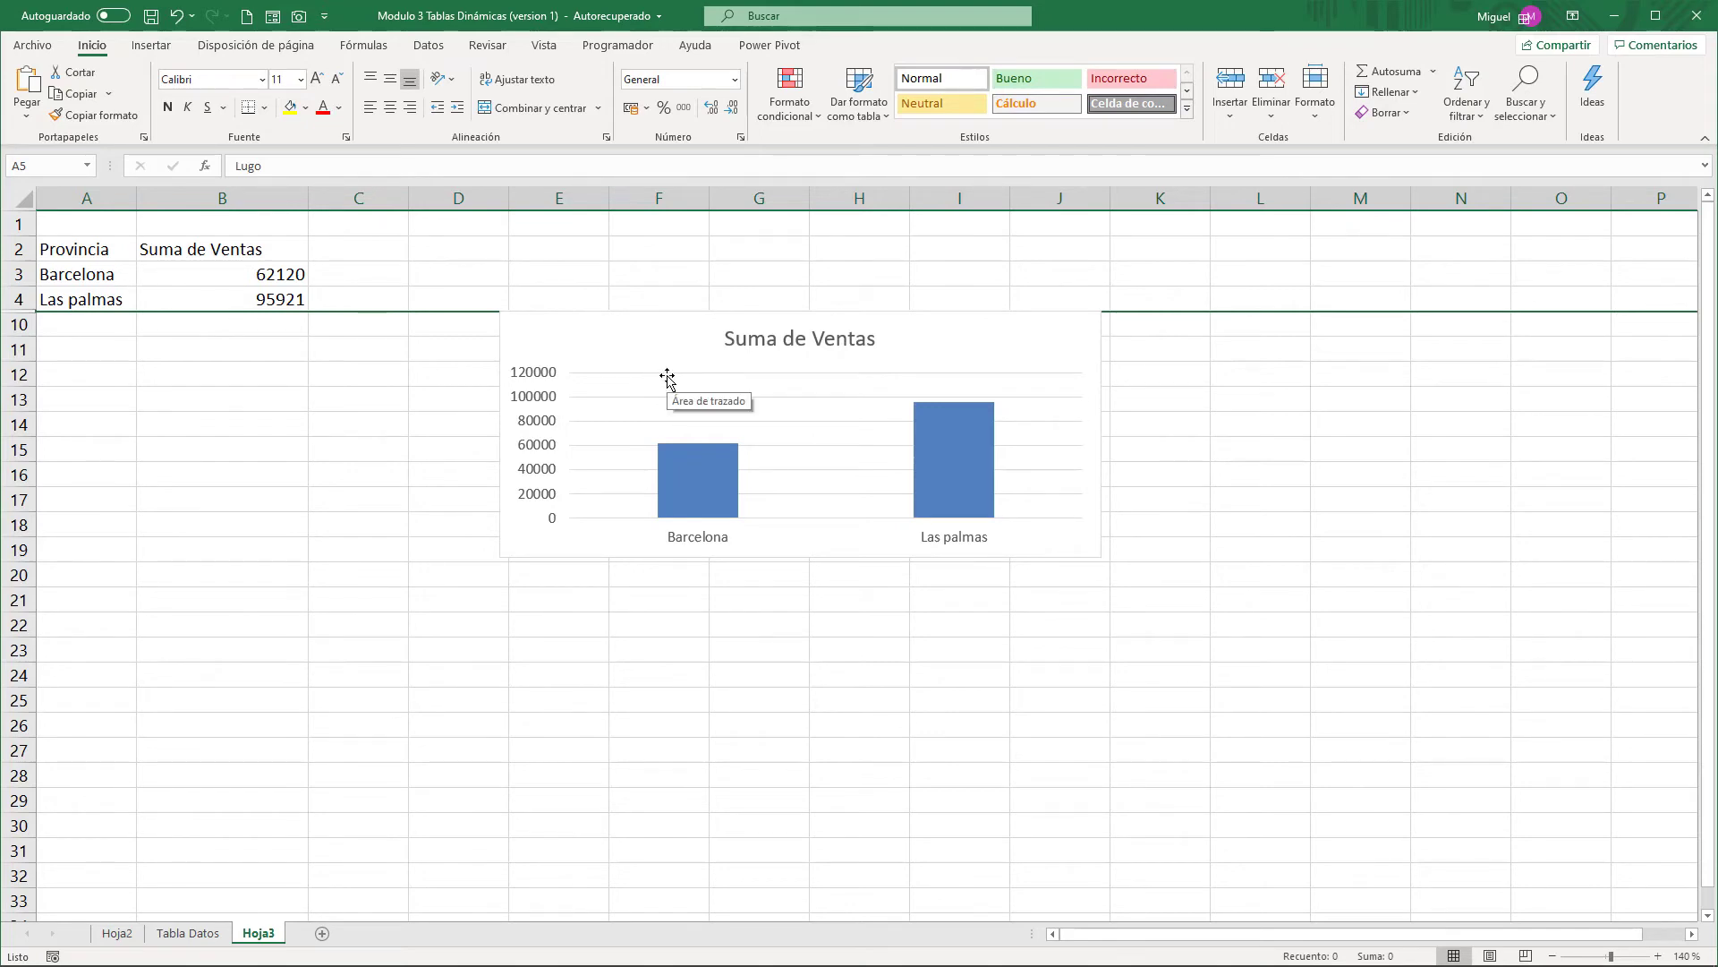
# Step: Set the Suma de Ventas chart's data source to show data in hidden rows and columns
pyautogui.click(683, 342)
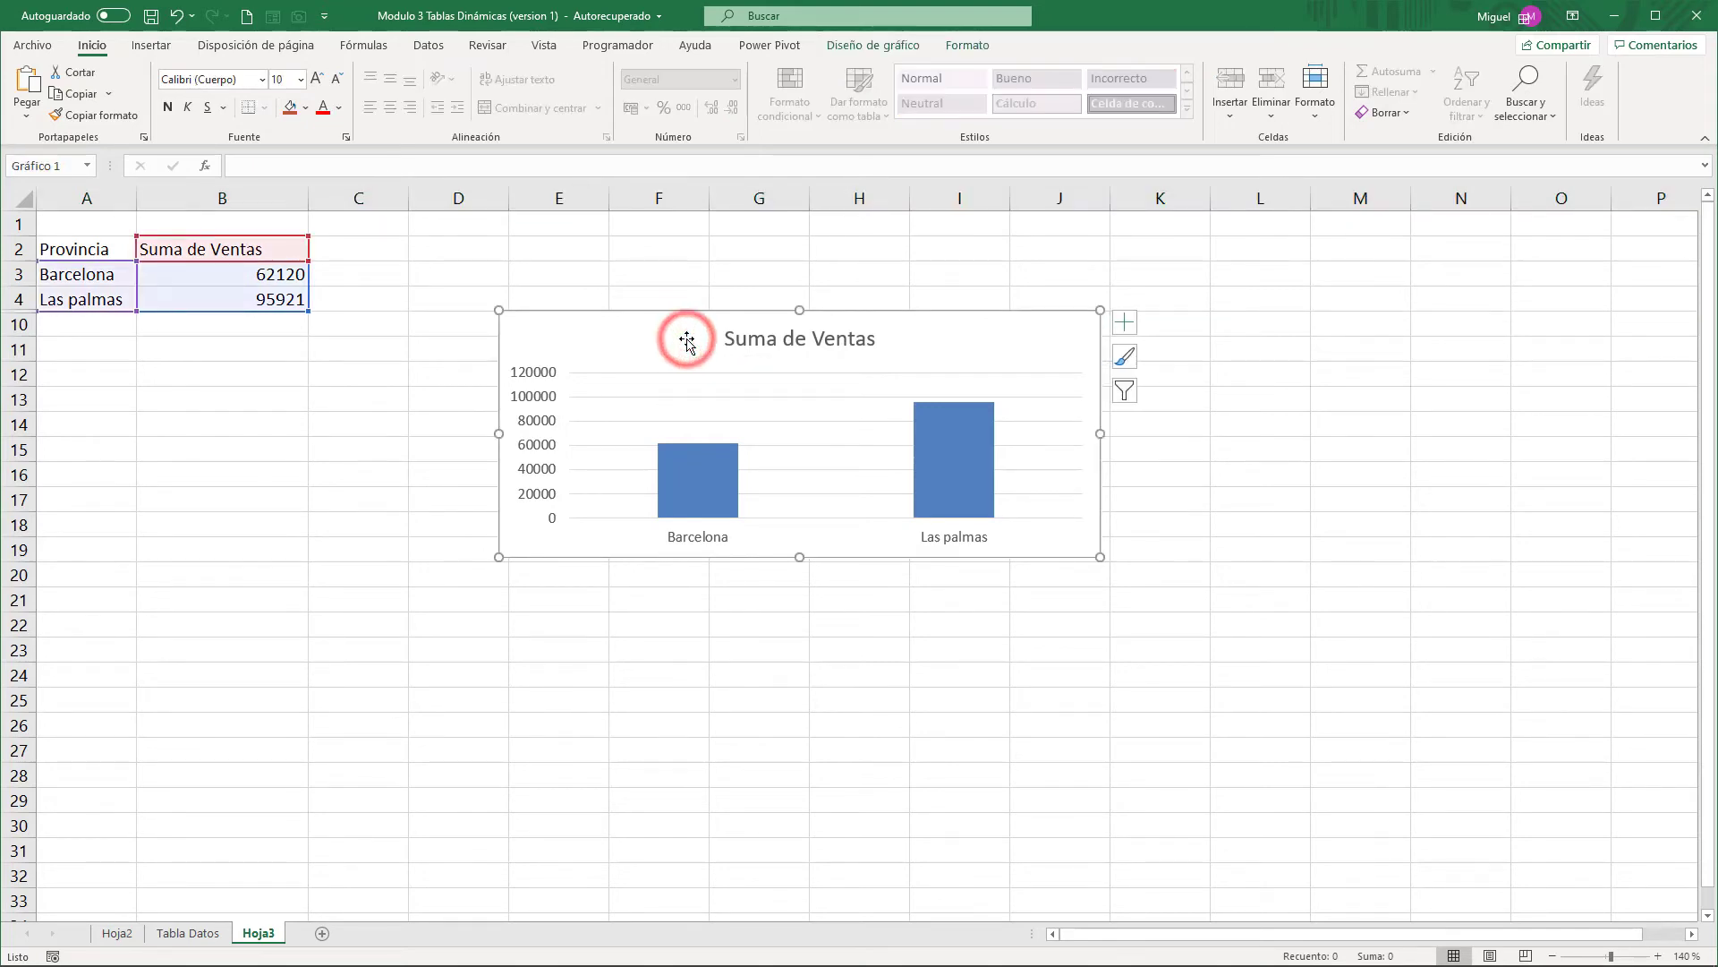
pyautogui.click(881, 44)
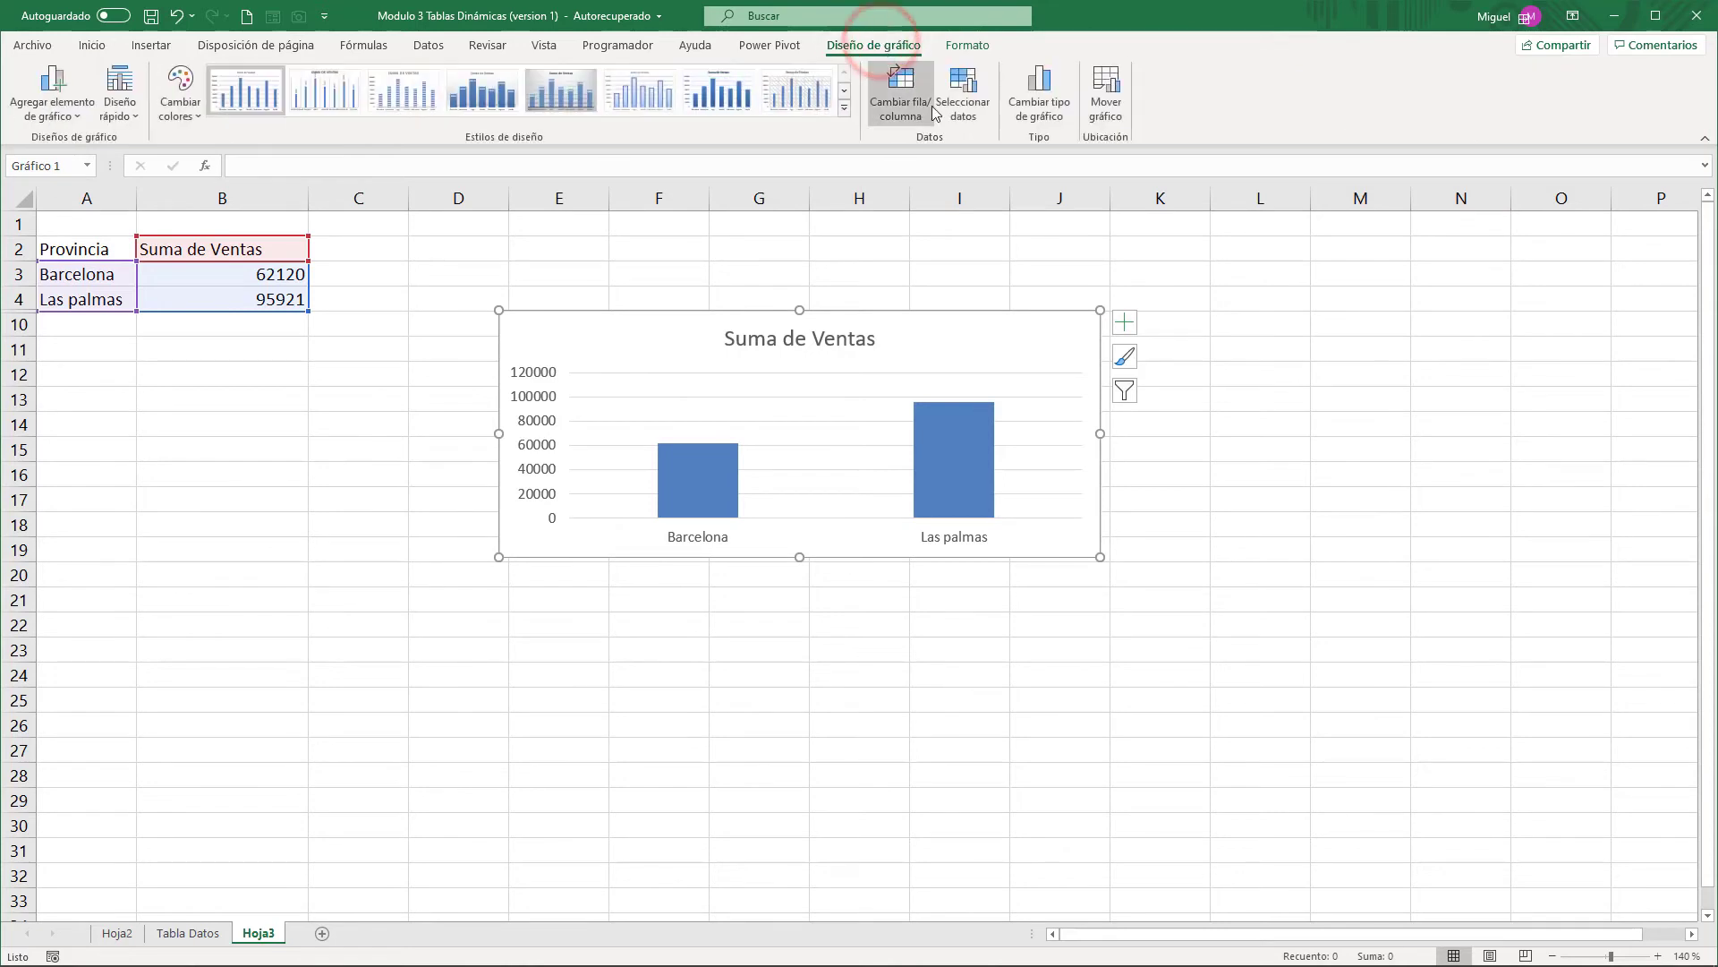
pyautogui.click(969, 98)
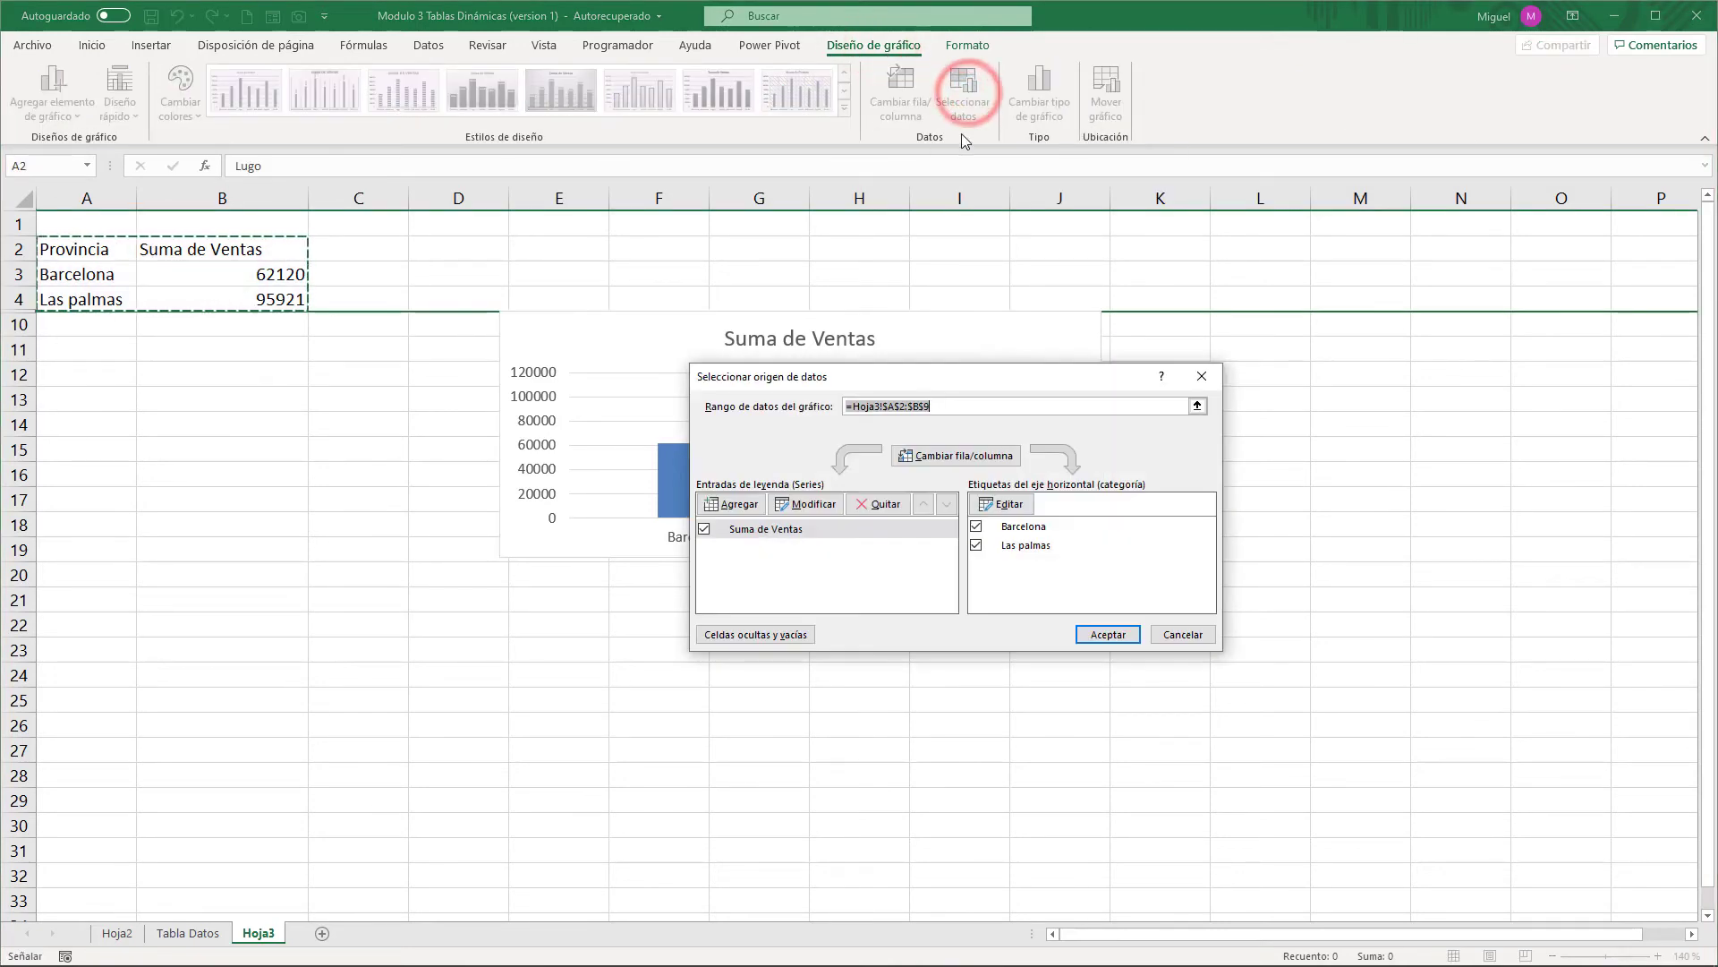
pyautogui.click(772, 637)
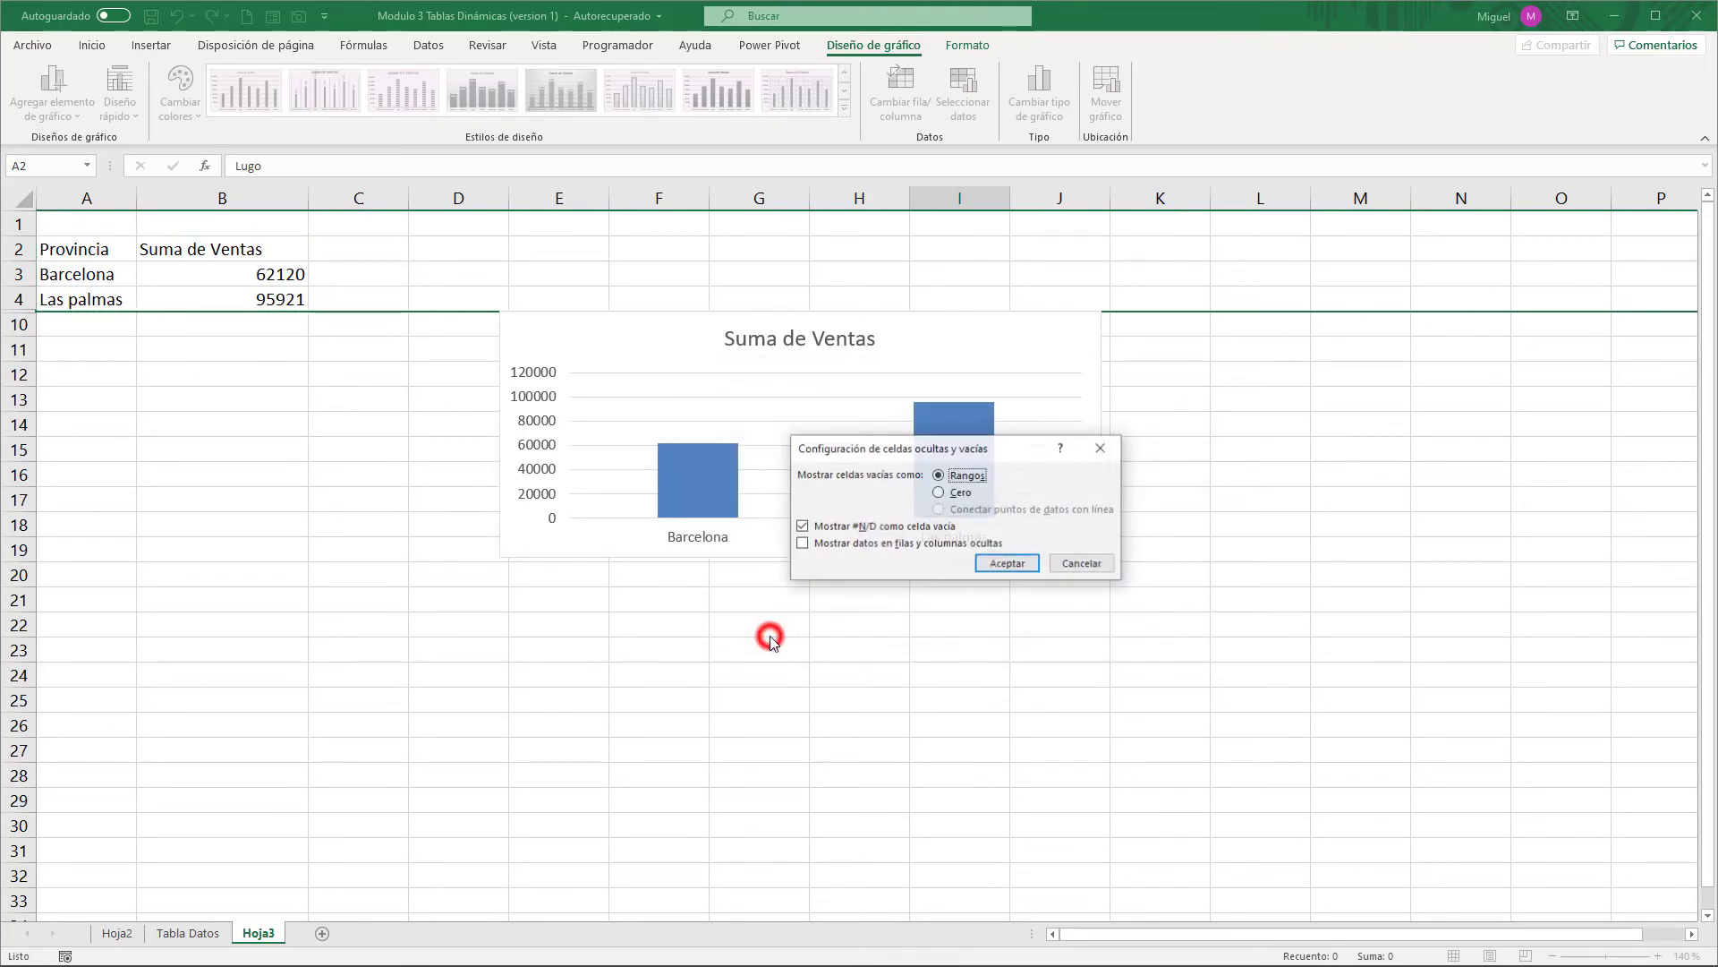
pyautogui.click(864, 546)
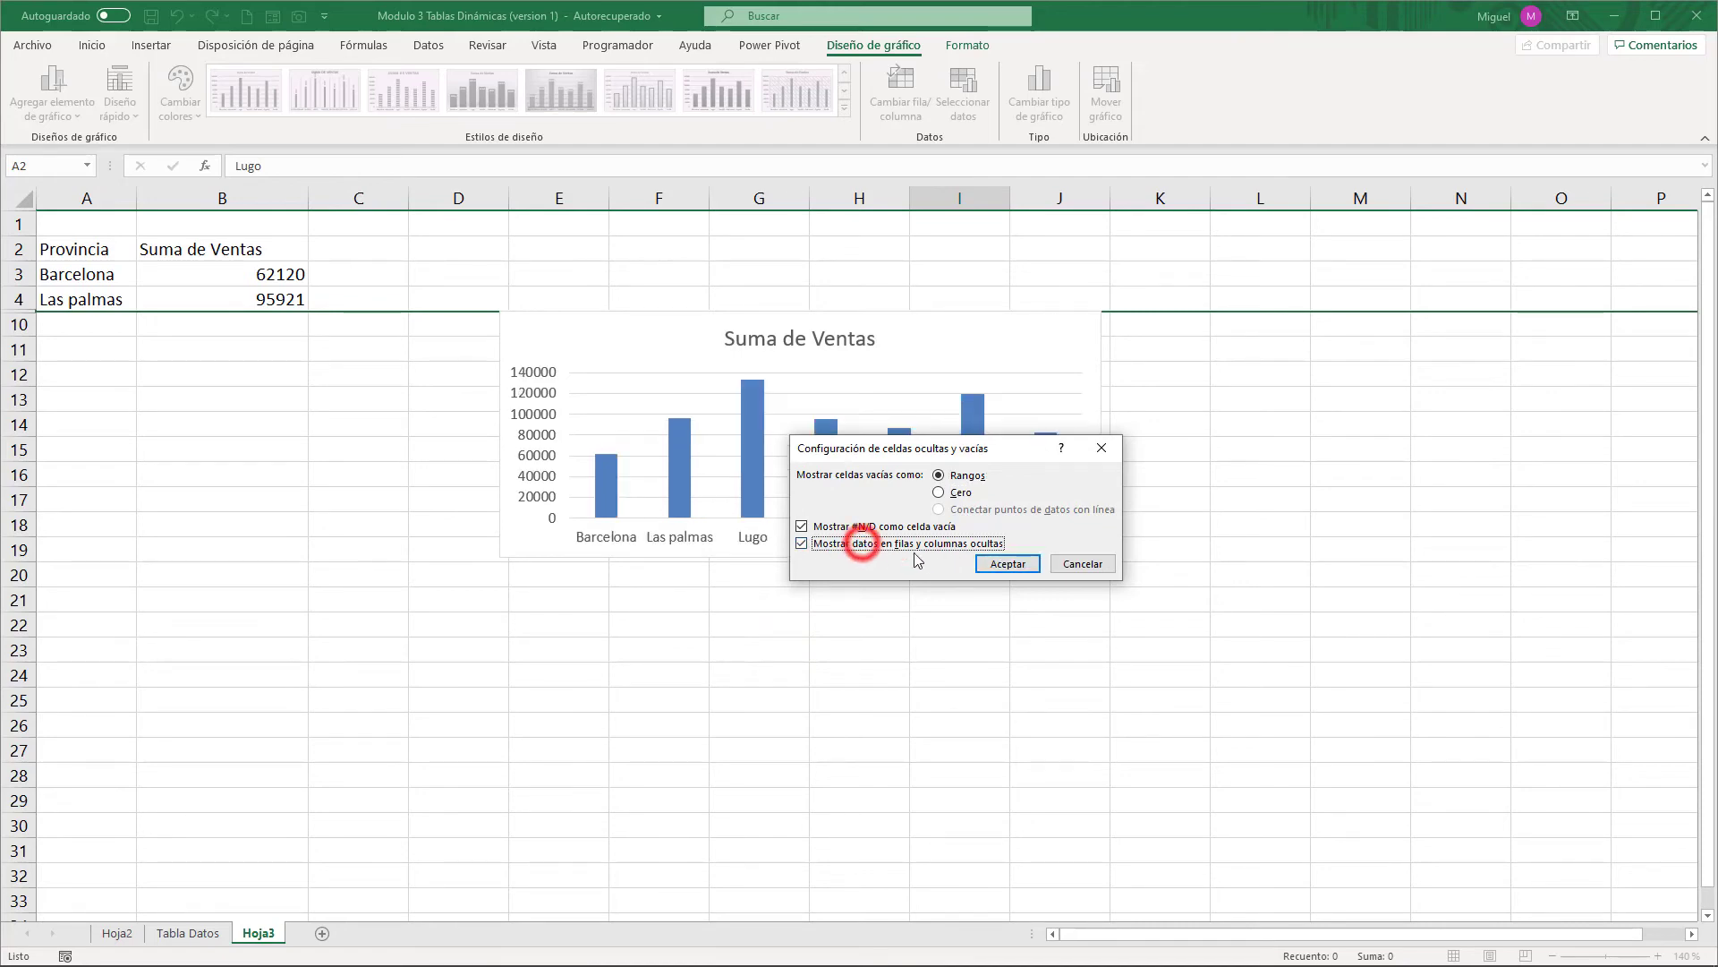
pyautogui.click(1008, 563)
pyautogui.click(1110, 633)
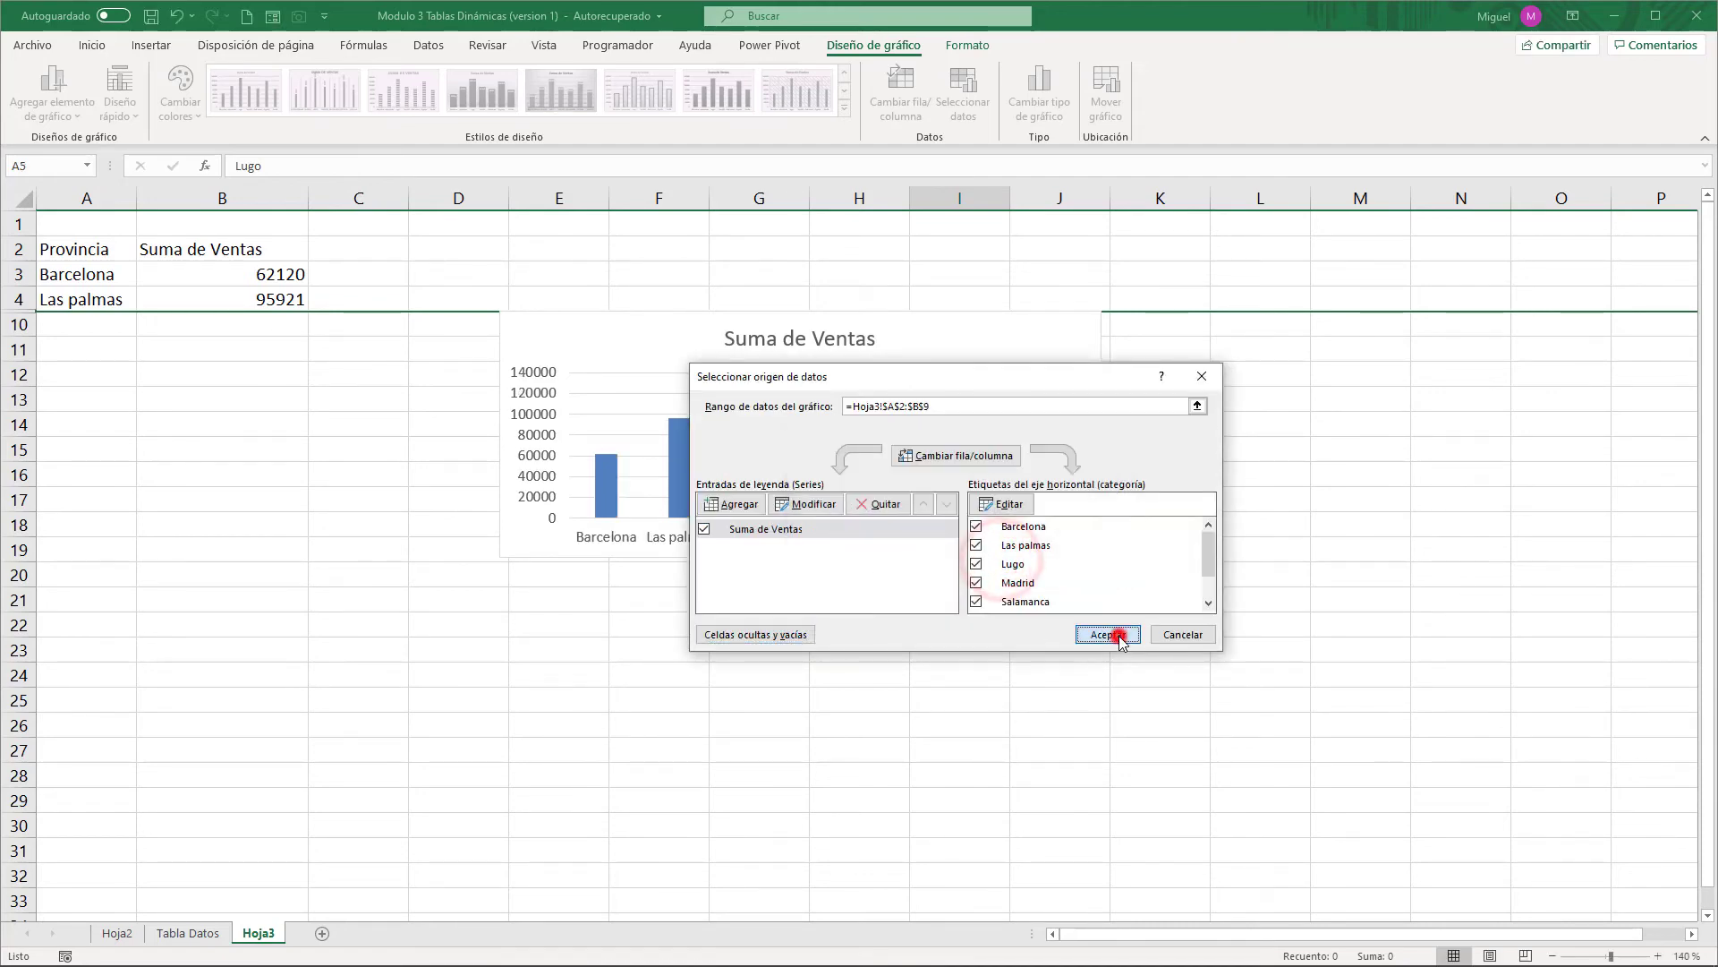
# Step: Move the chart lower, stretch it to about 6,69 cm high, and set it not to move or size with cells
pyautogui.moveTo(638, 331); pyautogui.dragTo(606, 423)
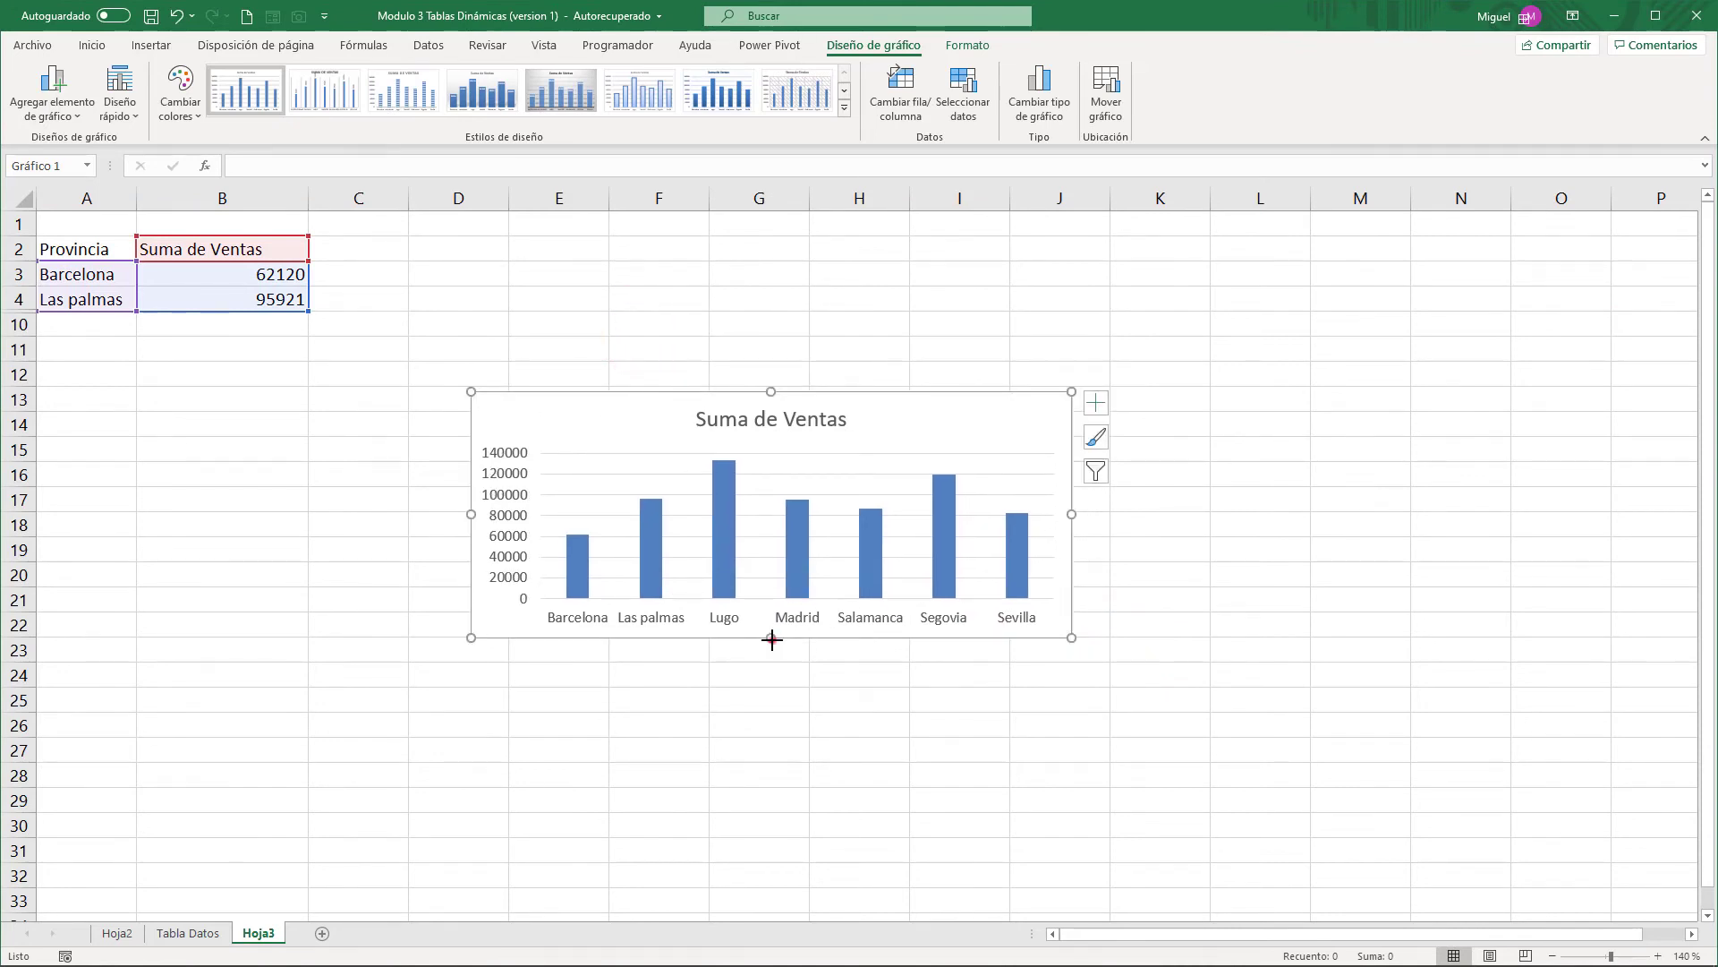
pyautogui.moveTo(771, 639); pyautogui.dragTo(772, 708)
pyautogui.rightClick(924, 424)
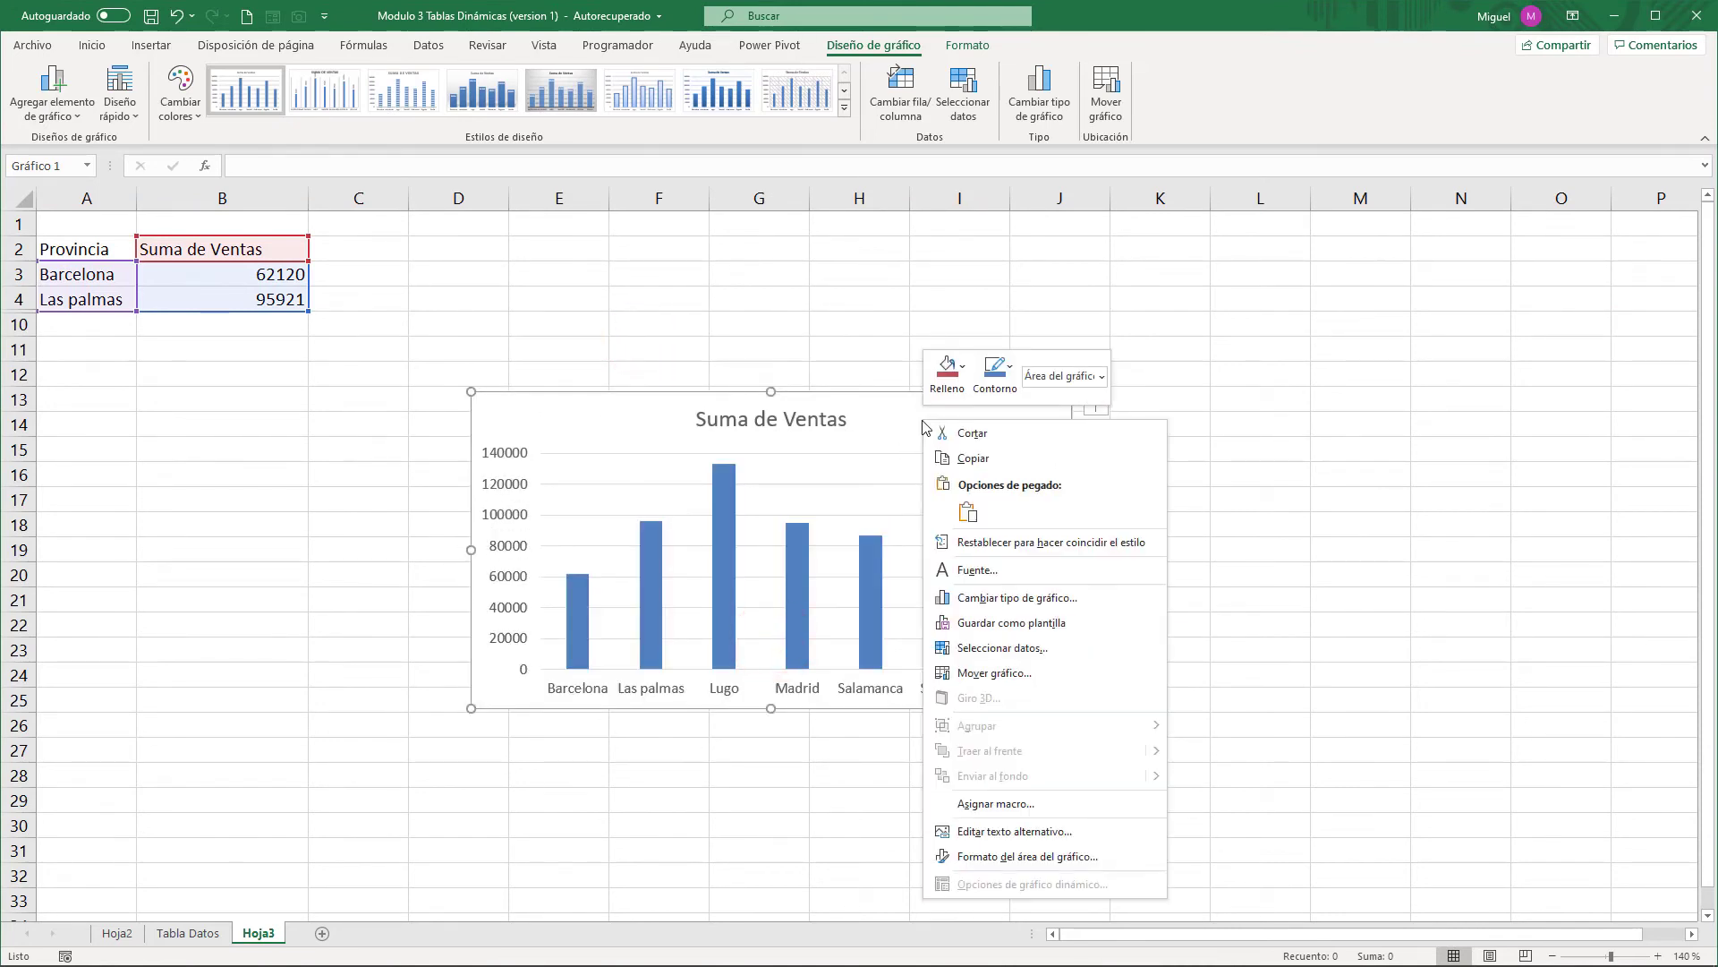
pyautogui.click(1056, 860)
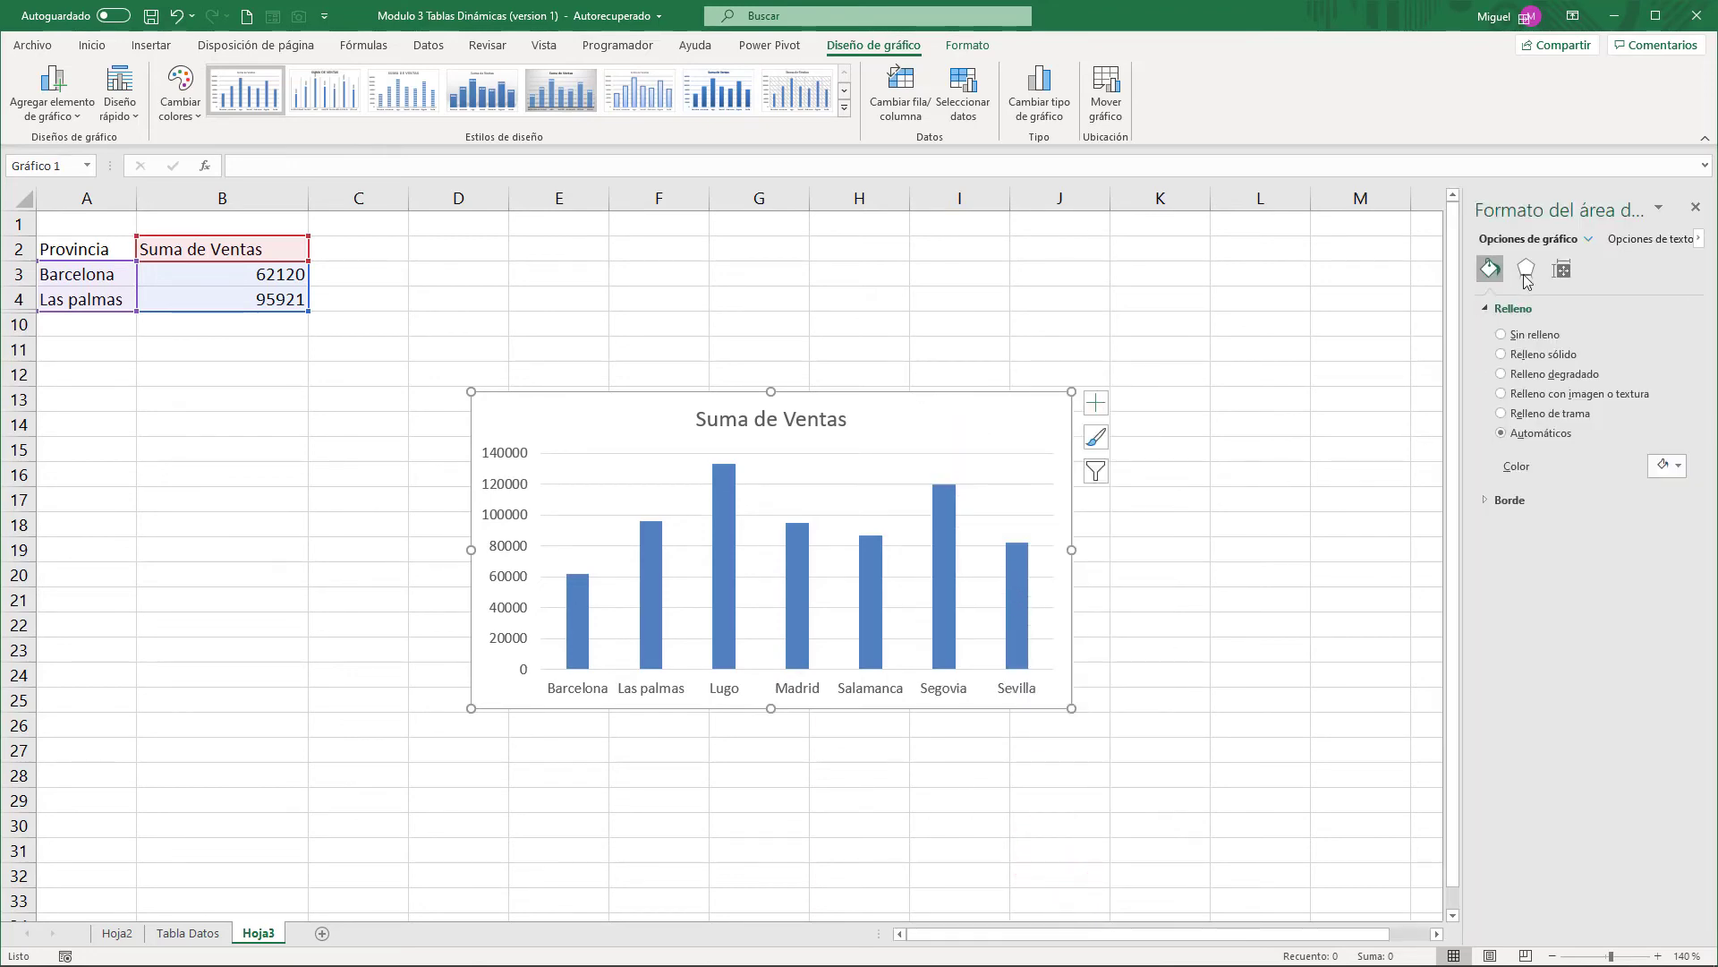
pyautogui.click(1570, 270)
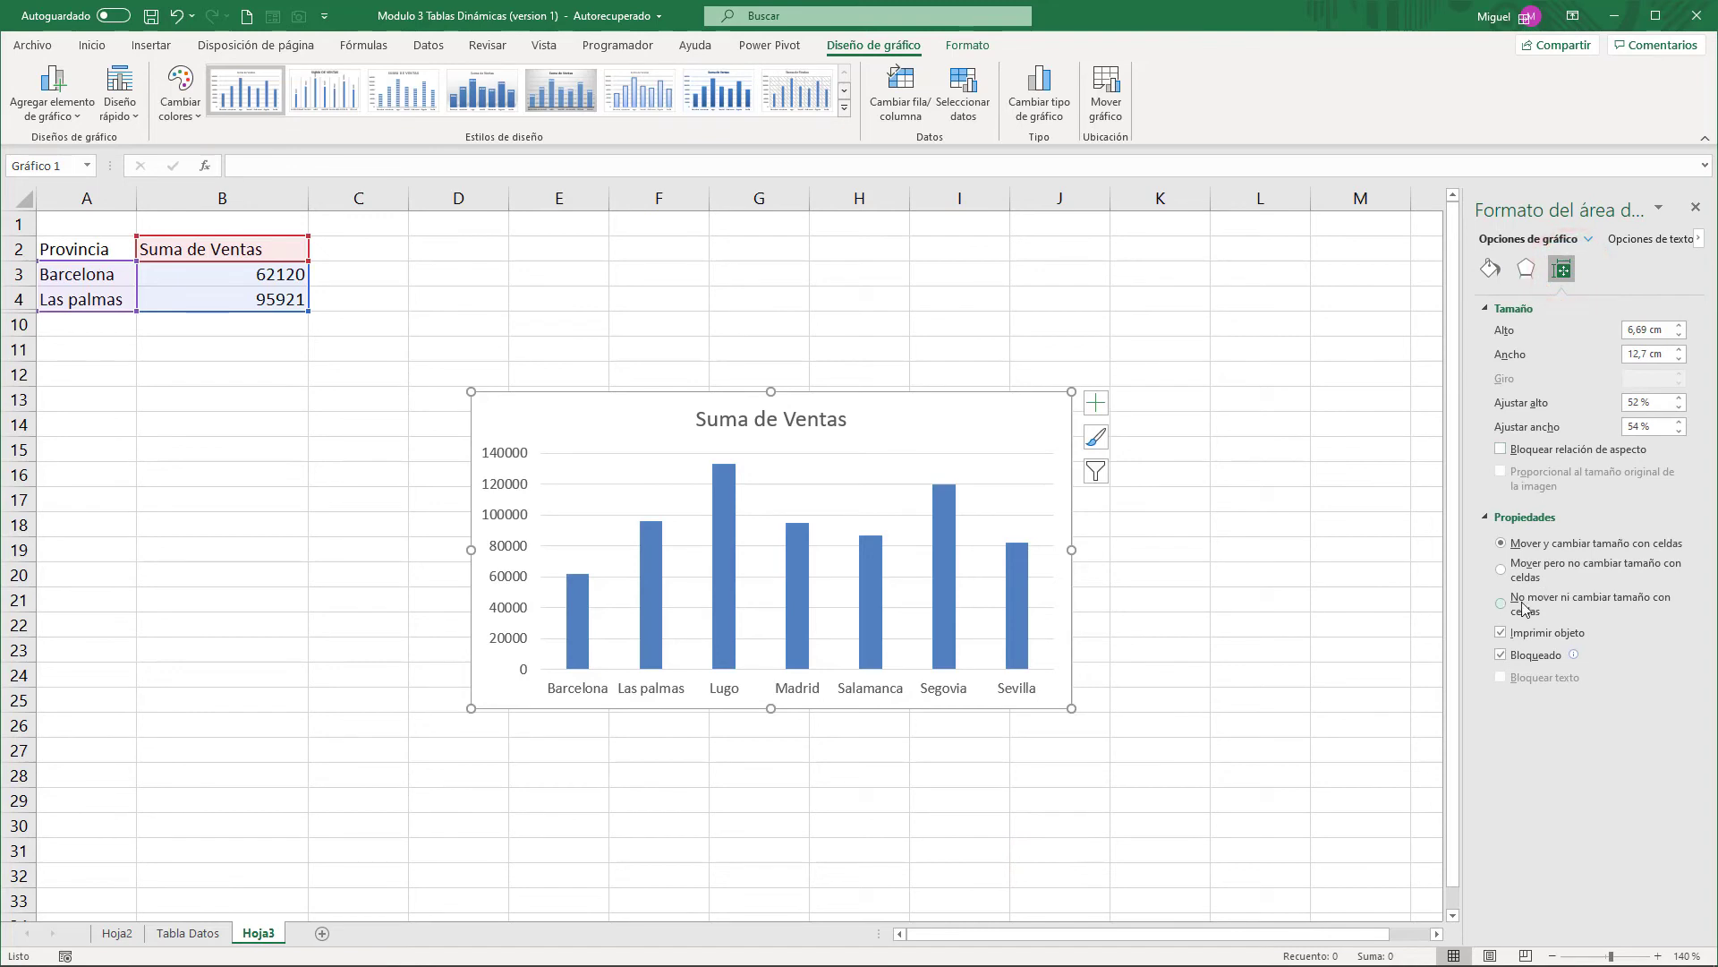
pyautogui.click(1316, 511)
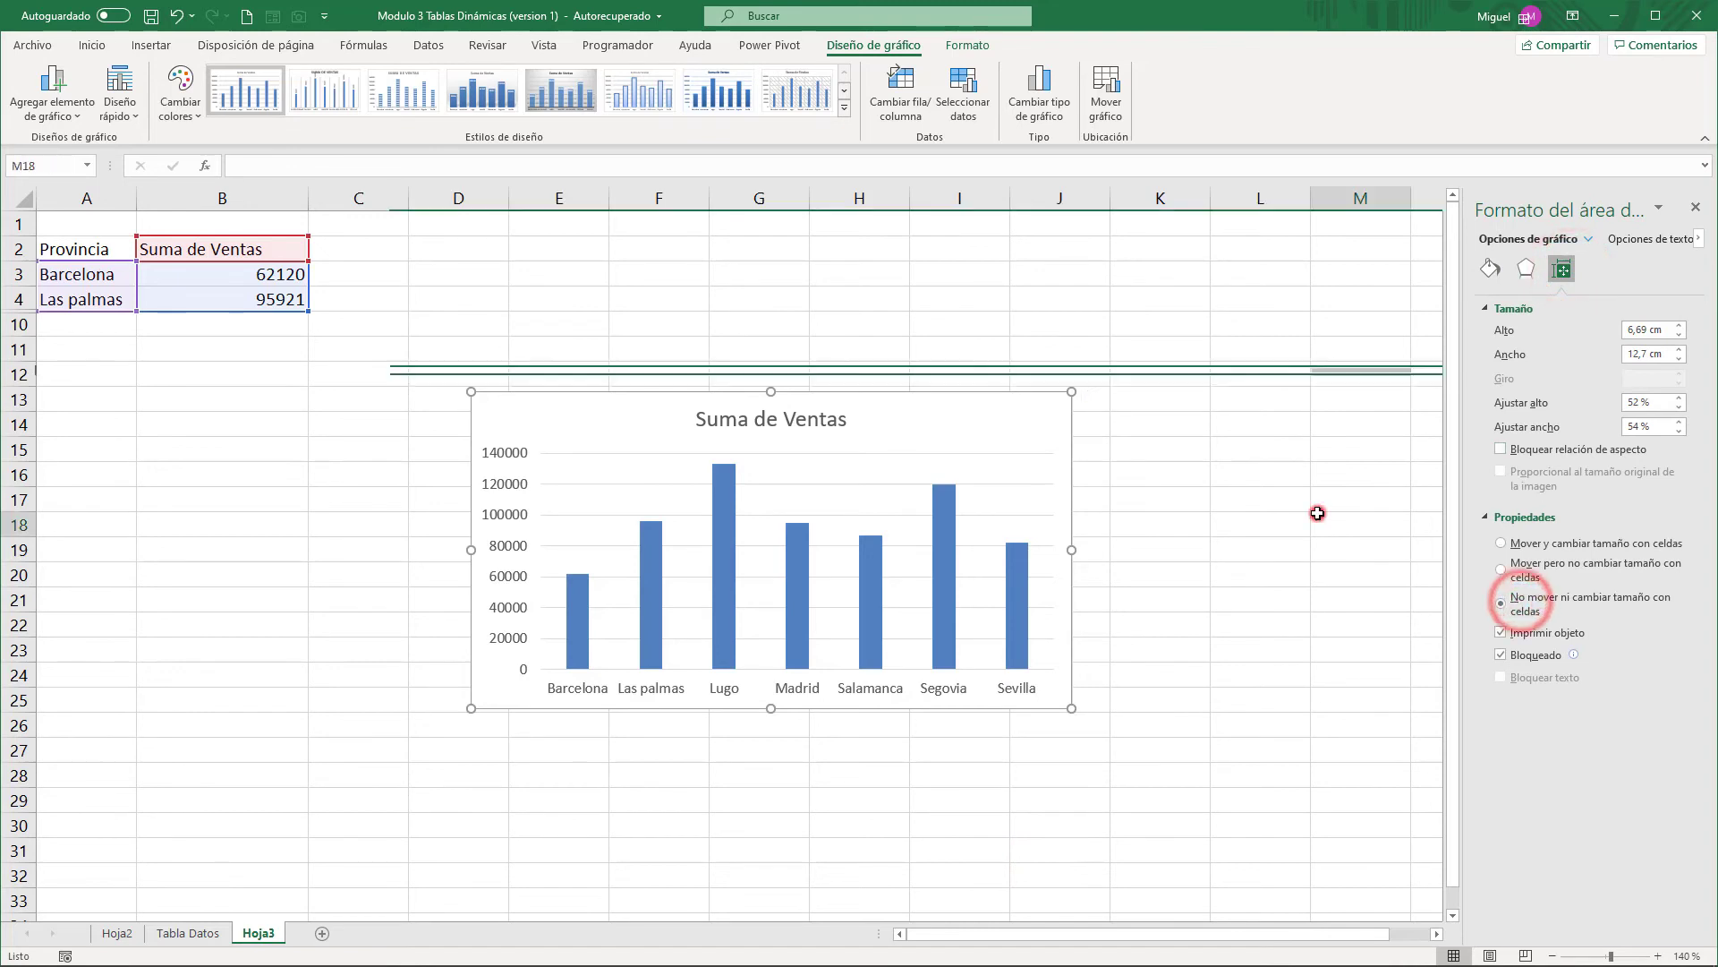
# Step: Delete columns F to H behind the chart to test its fixed size and position
pyautogui.moveTo(658, 197); pyautogui.dragTo(875, 204)
pyautogui.rightClick(874, 204)
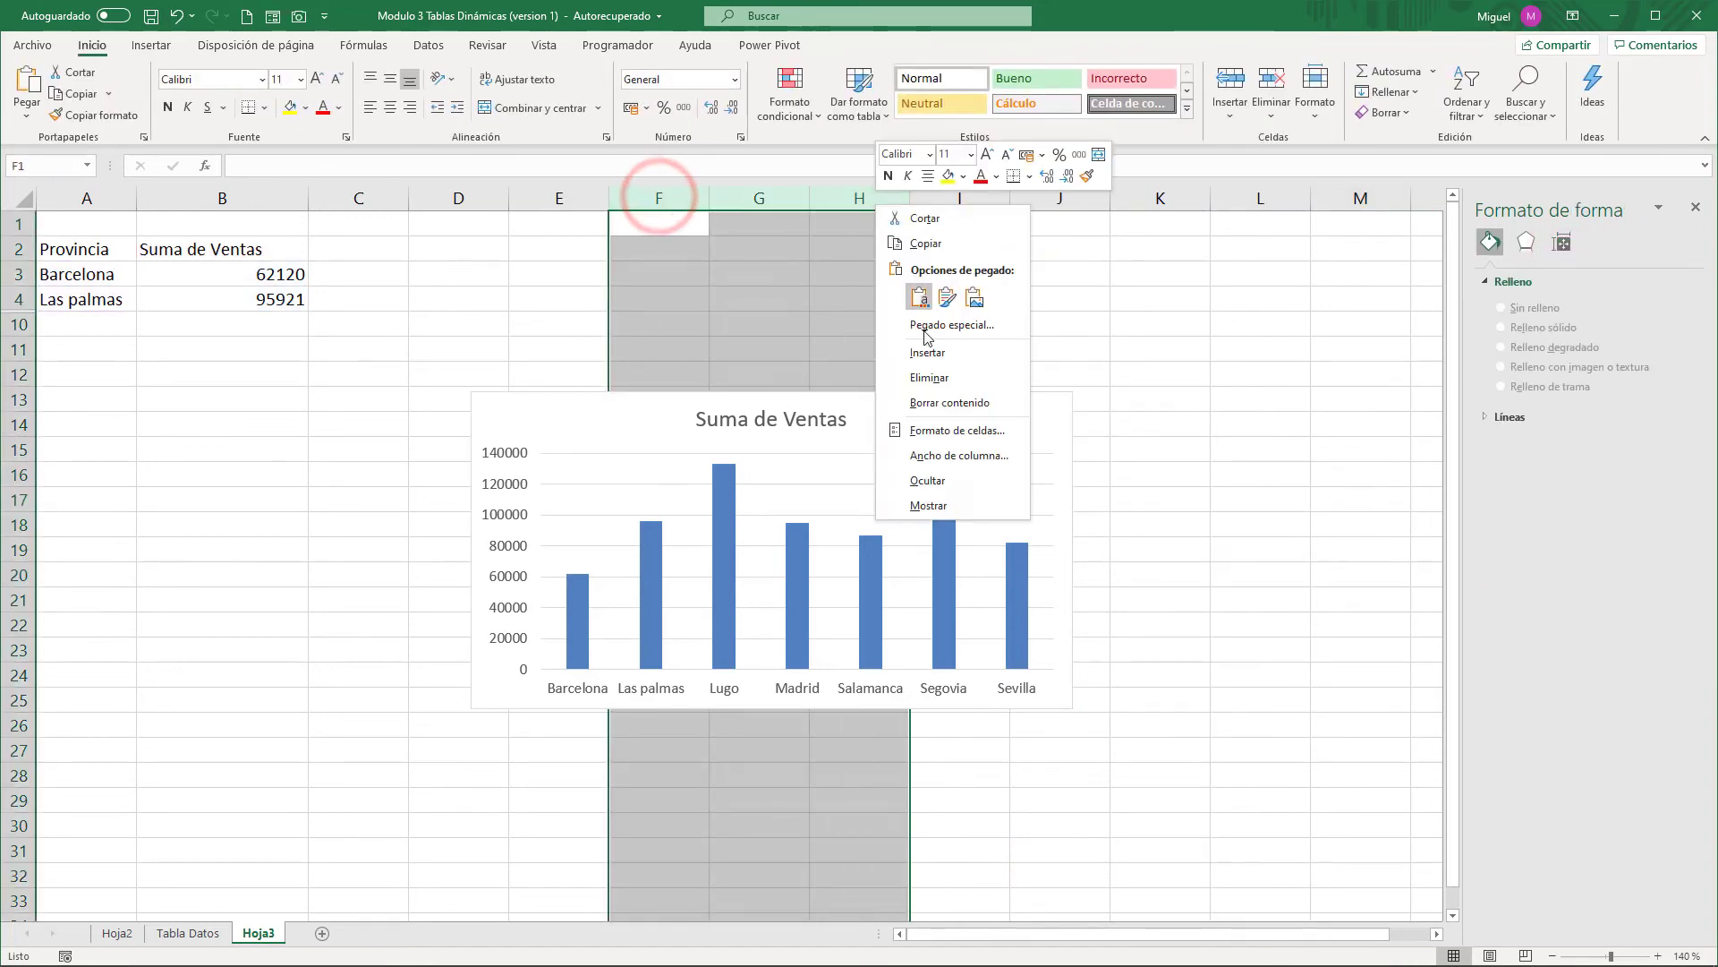
pyautogui.click(943, 379)
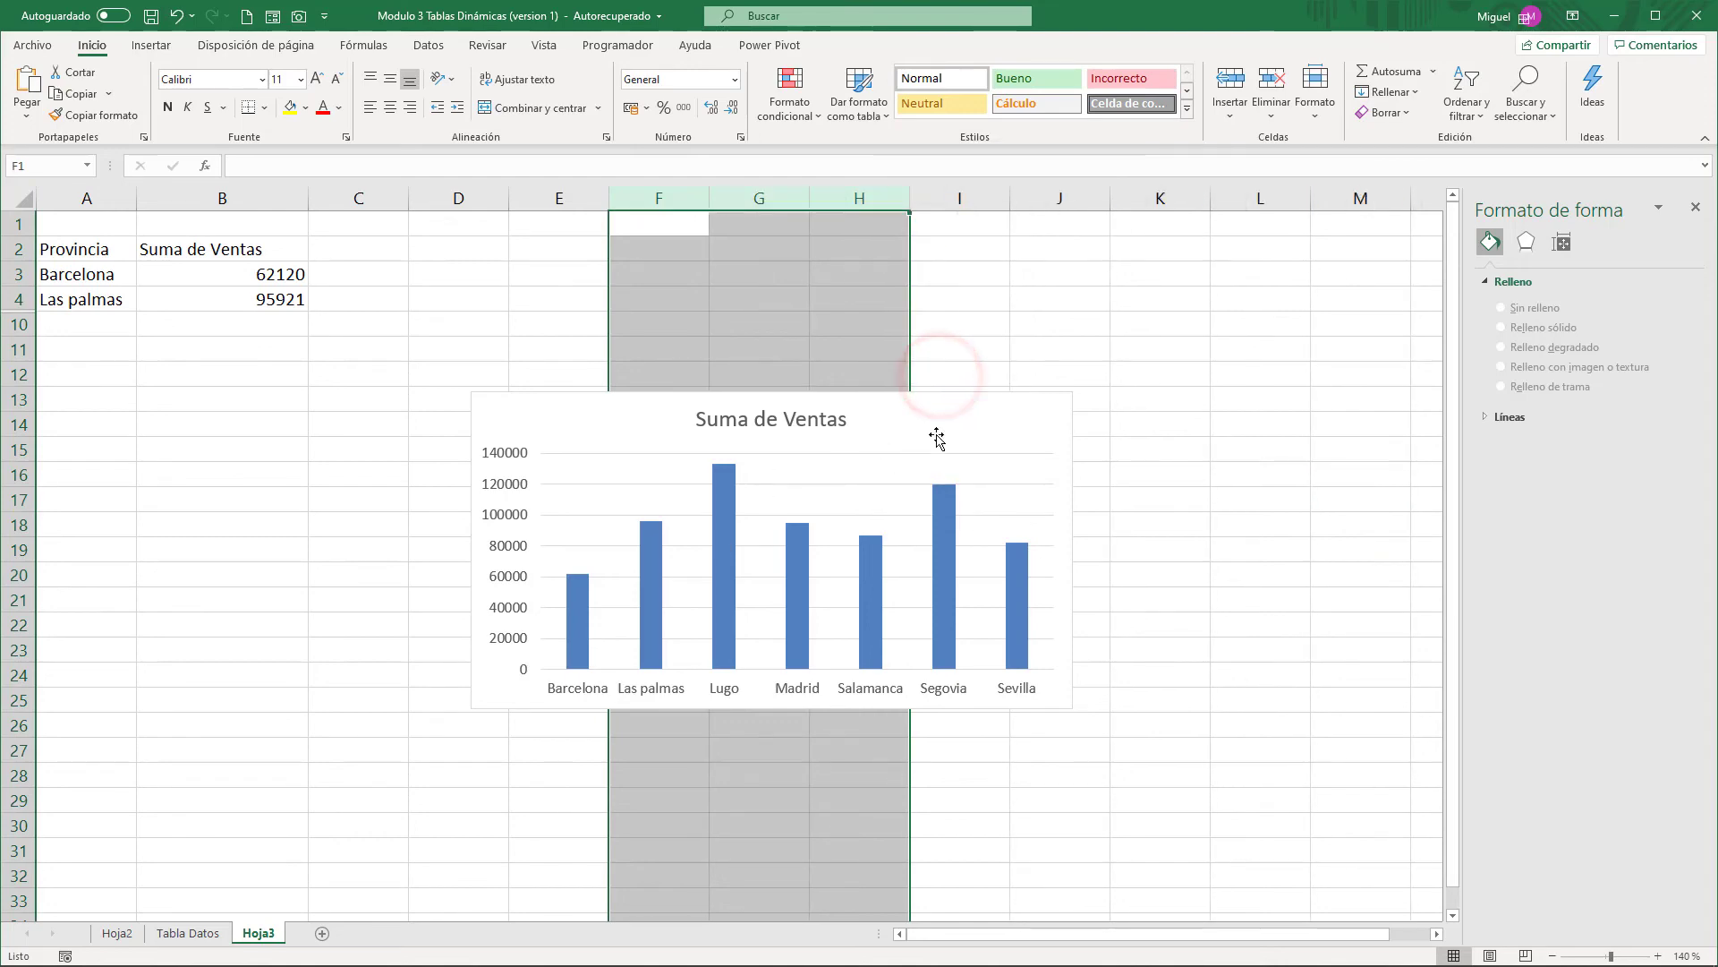